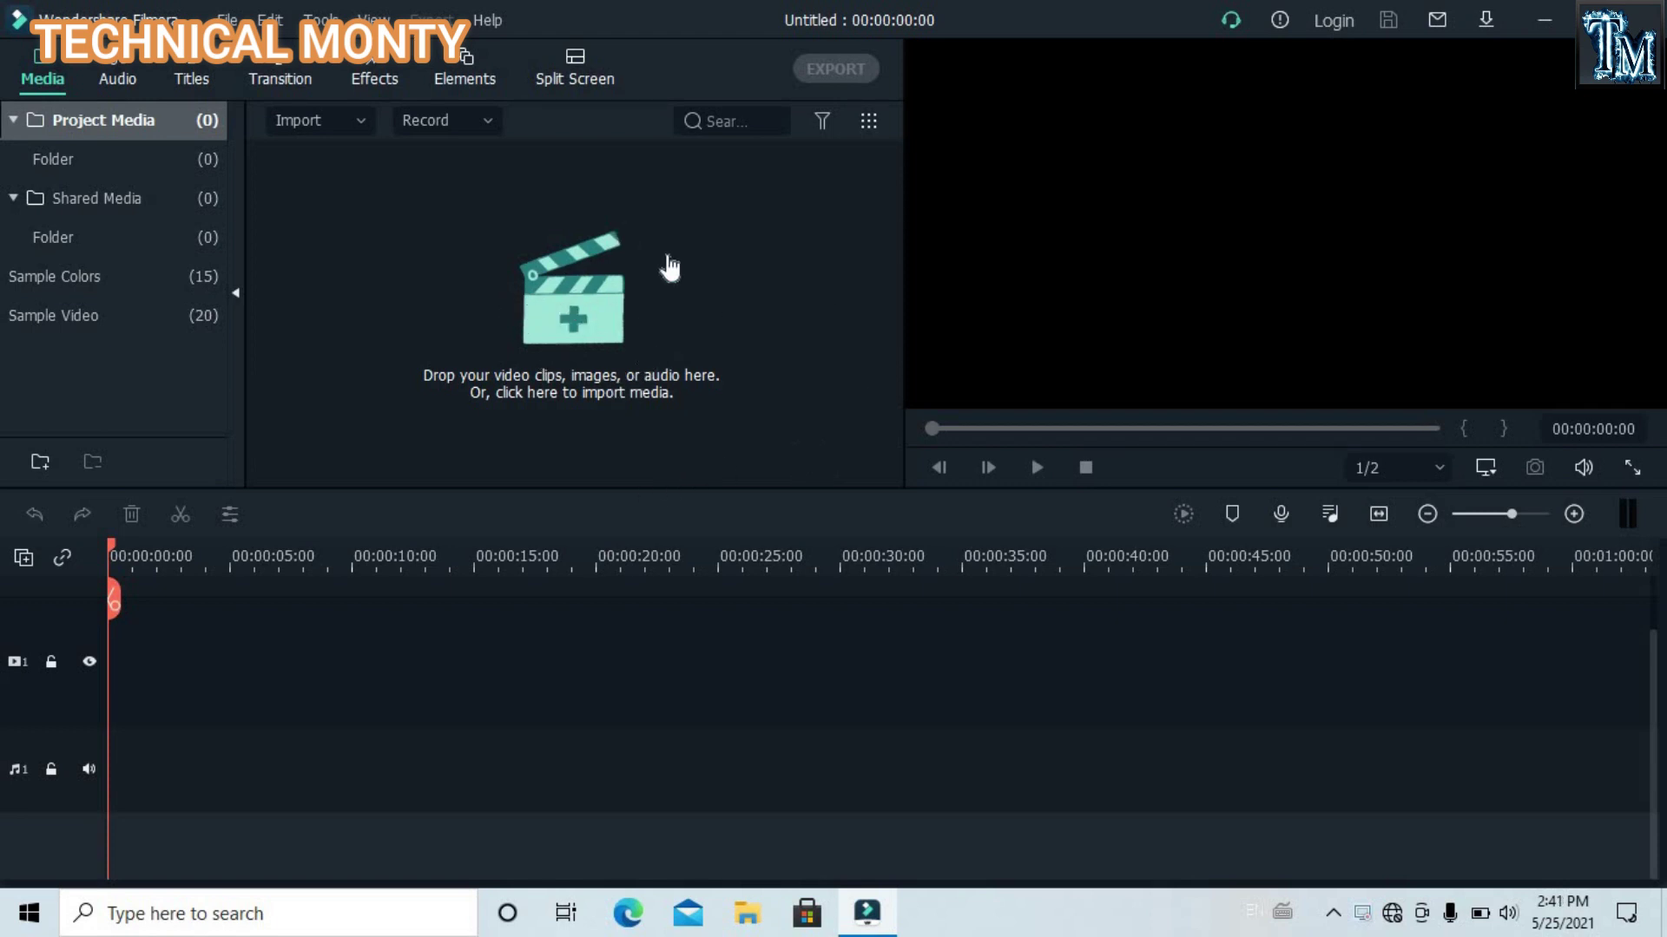
Step: Import the crite arya video from the Desktop folder into the project media
left_click(570, 326)
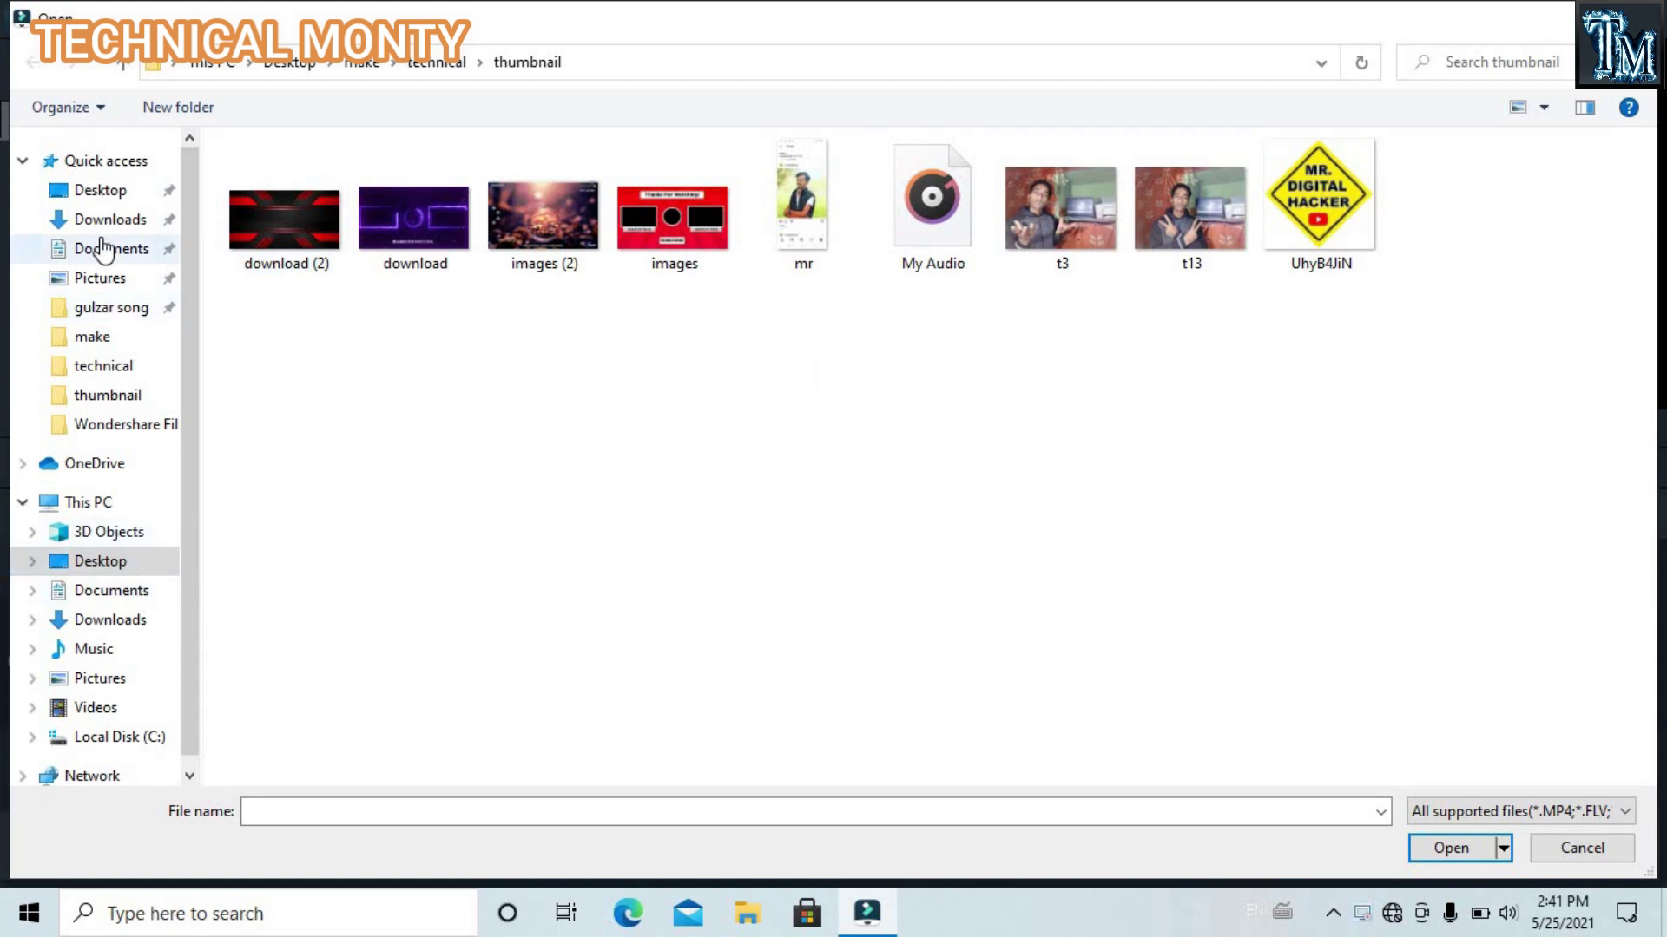
left_click(112, 198)
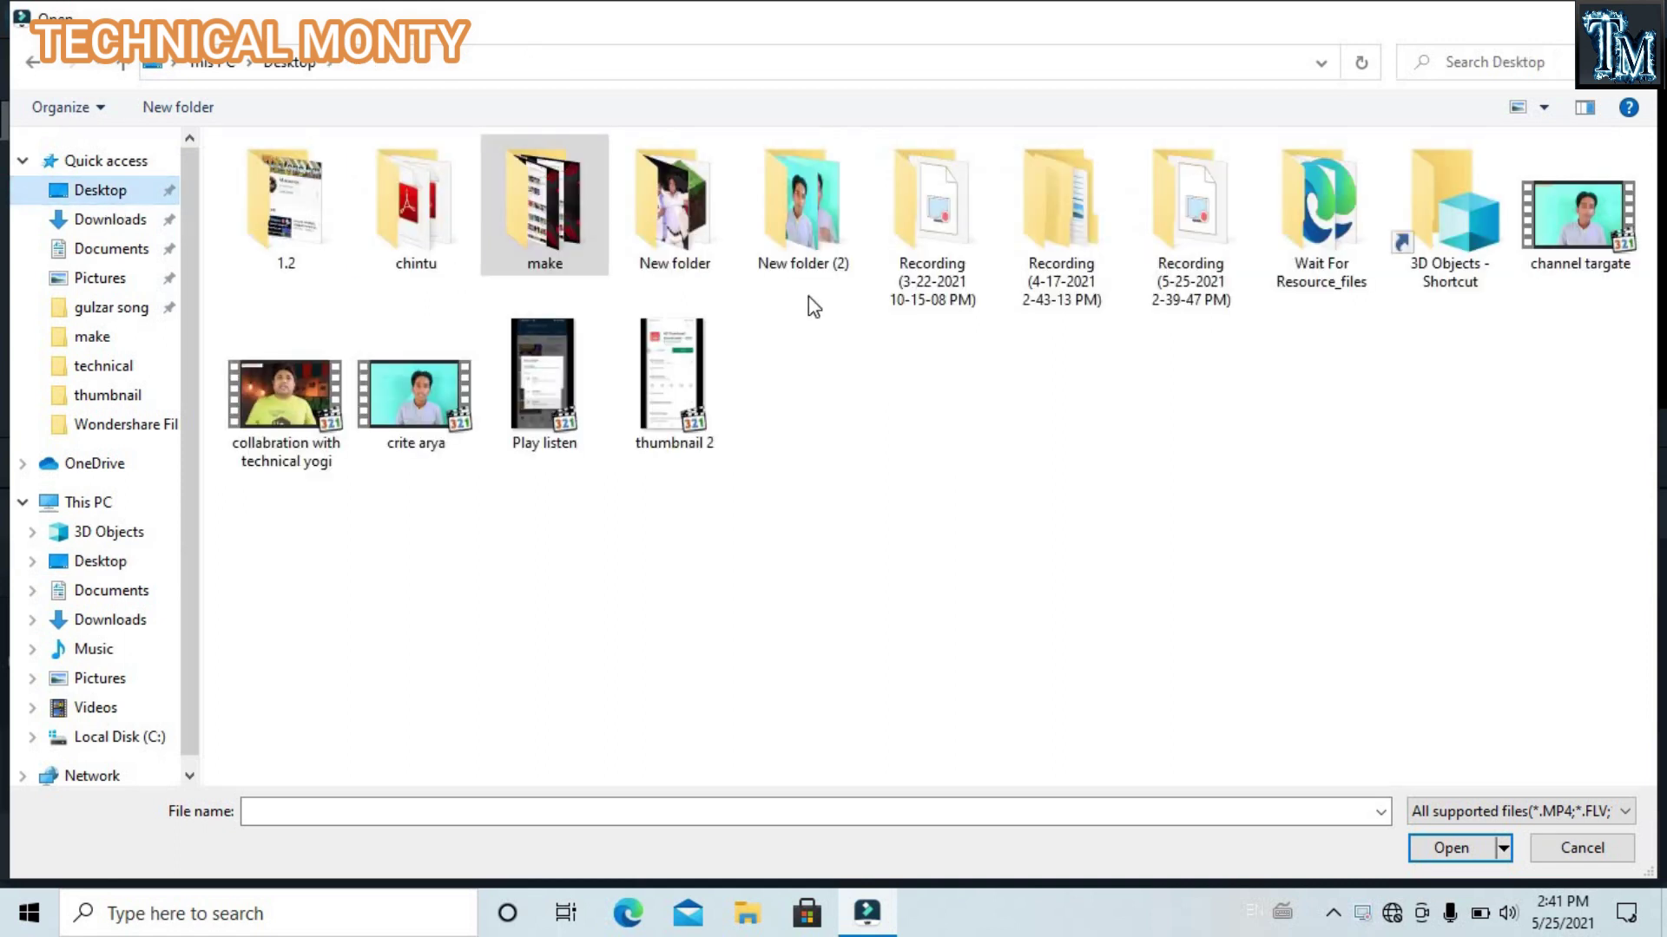
left_click(406, 388)
left_click(1450, 848)
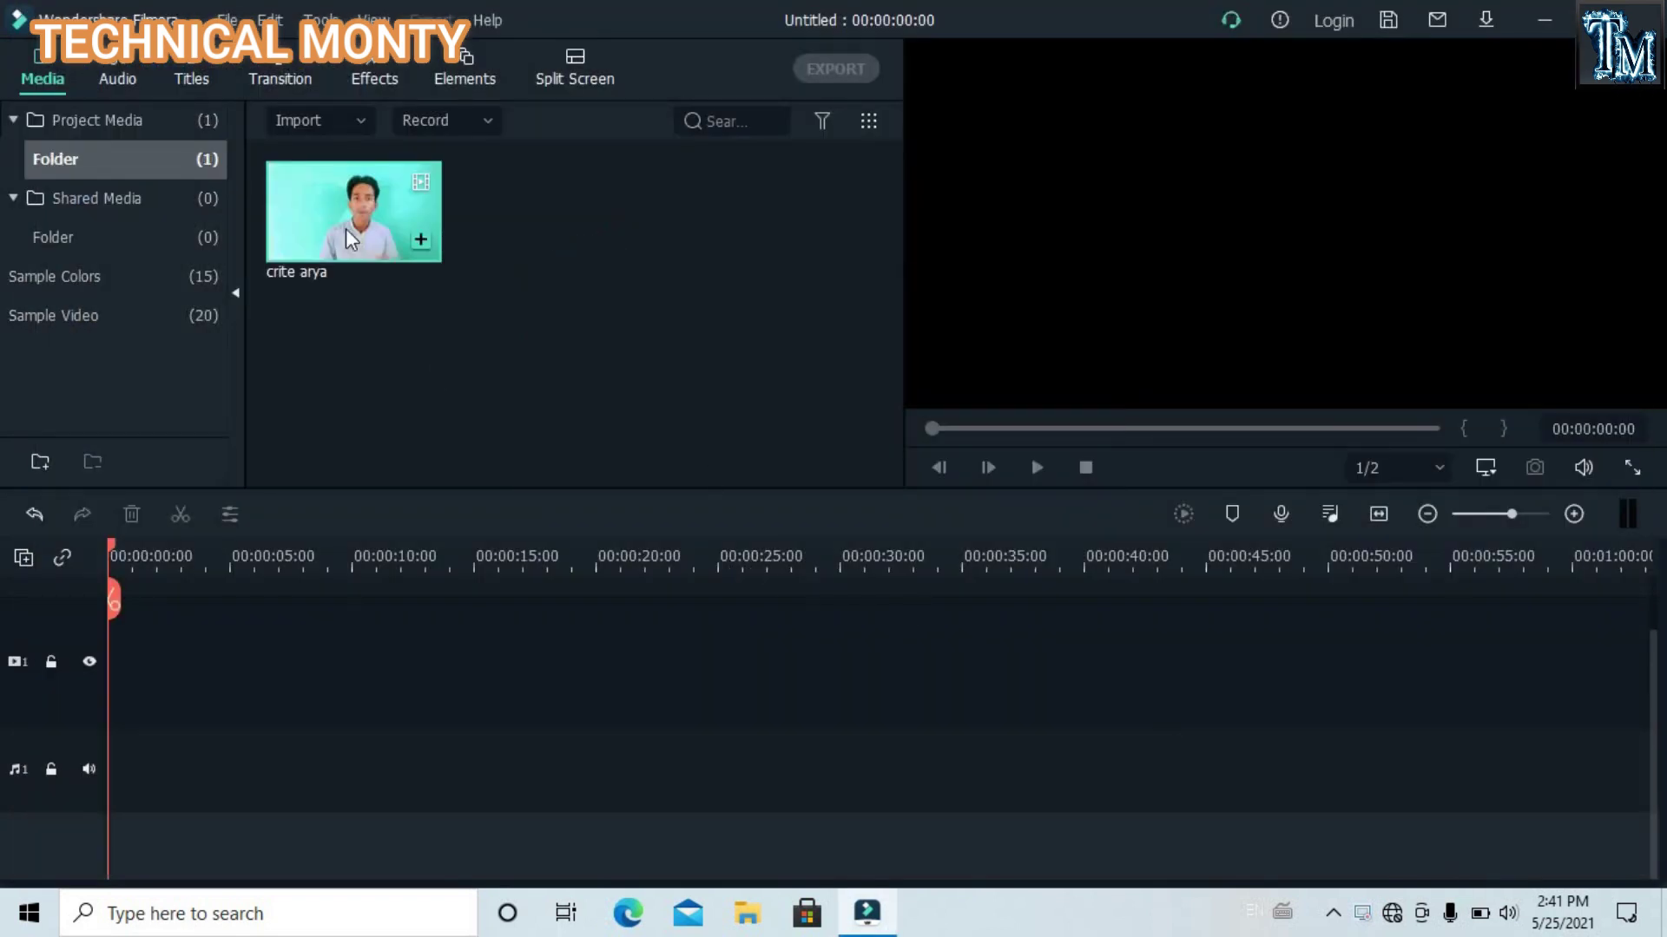
Step: Place the crite arya clip at the start of video track 1, keeping the 1920 x 1080 25fps project settings, and play it briefly
left_click_drag(339, 220, 106, 634)
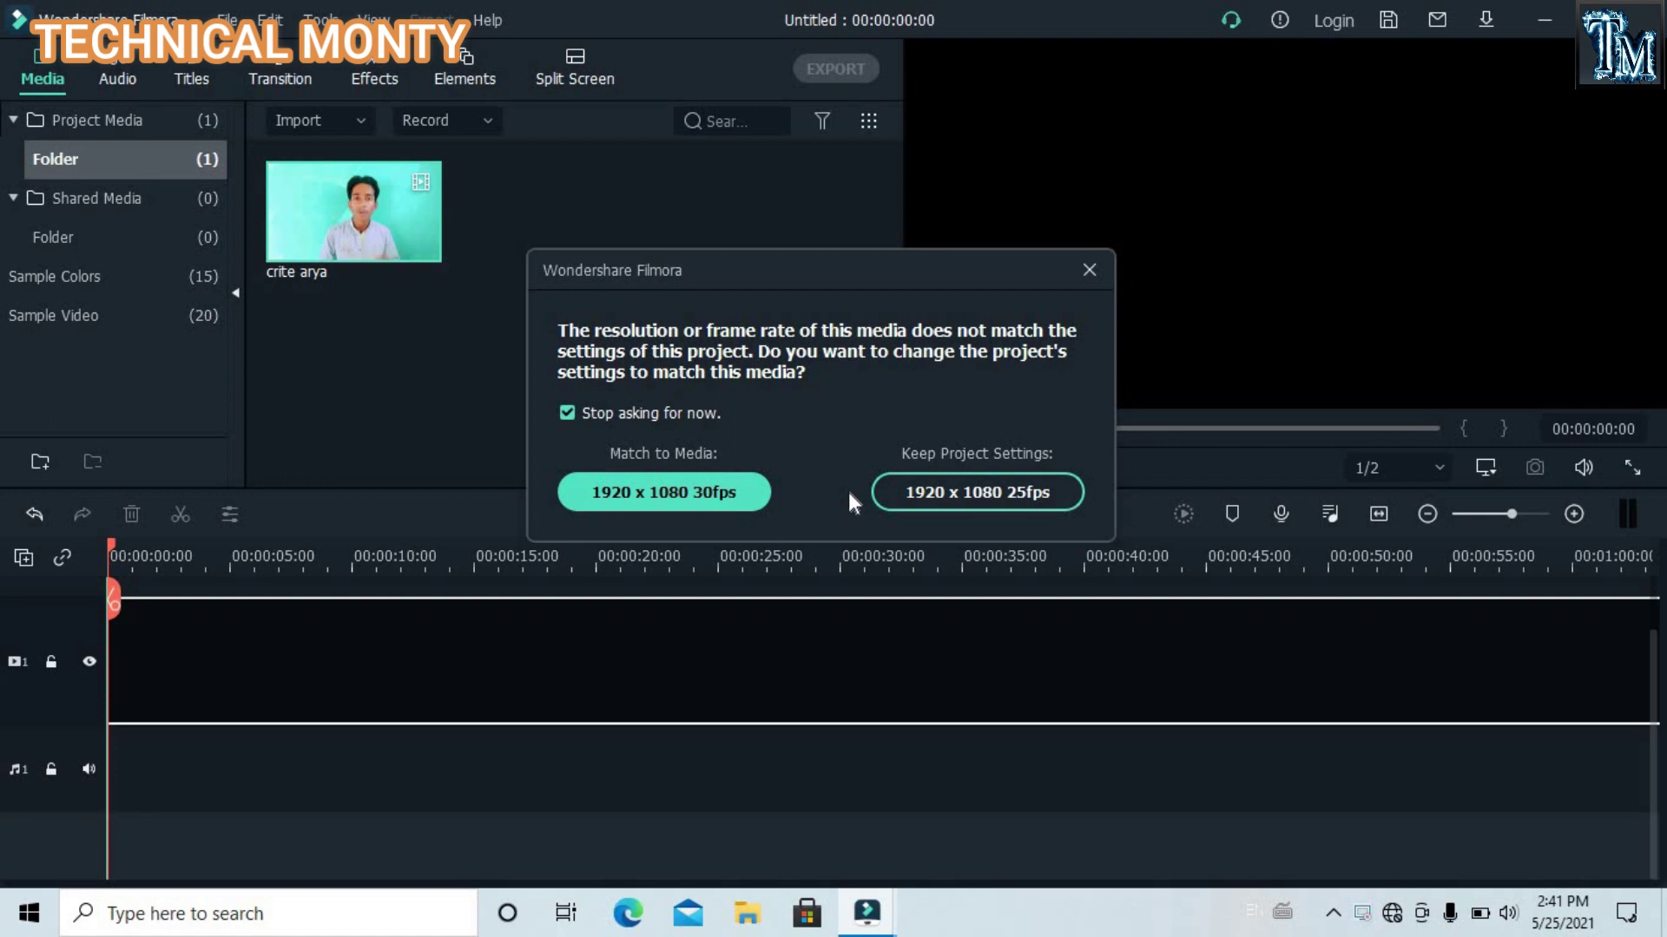
left_click(1000, 488)
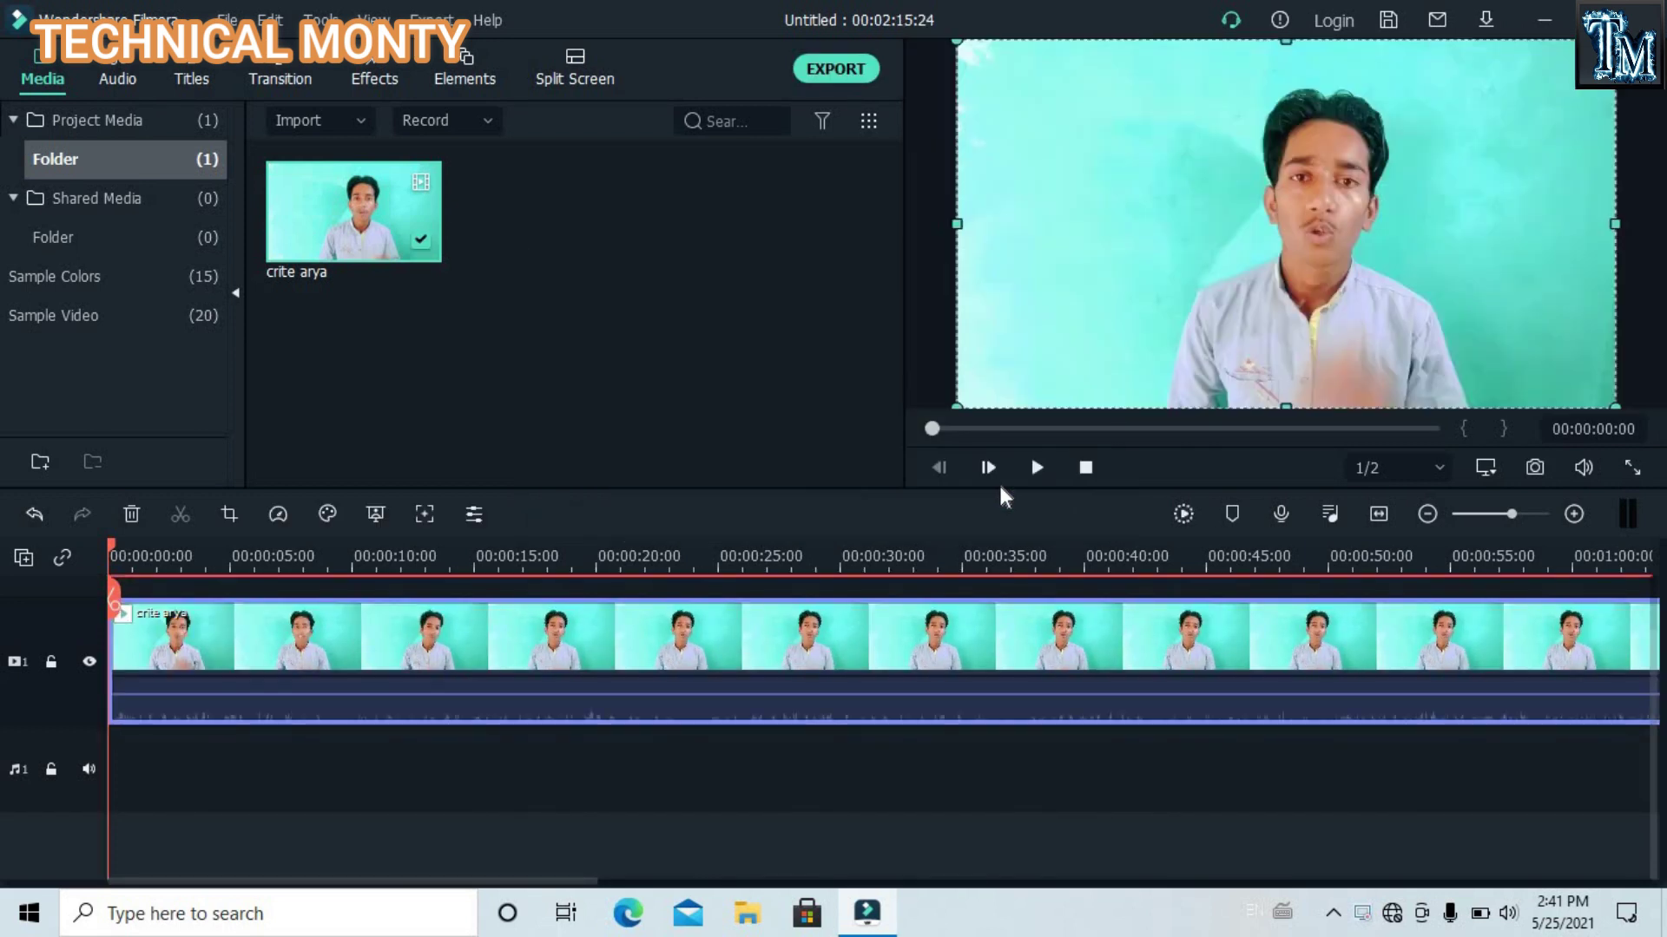
key("space")
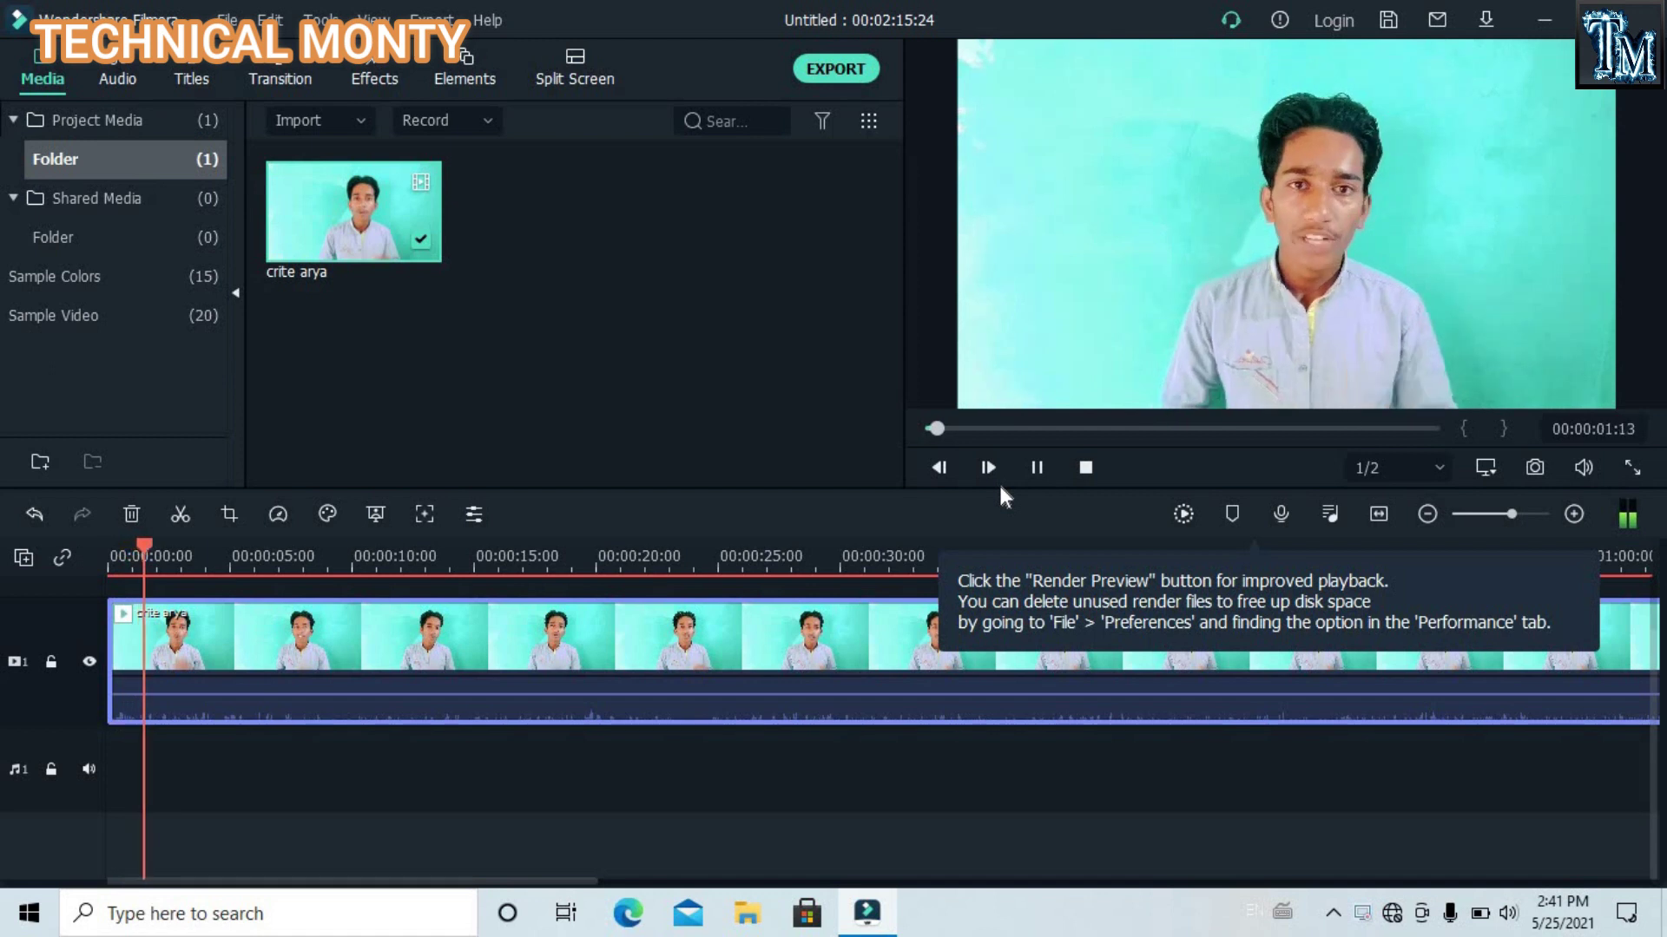
key("space")
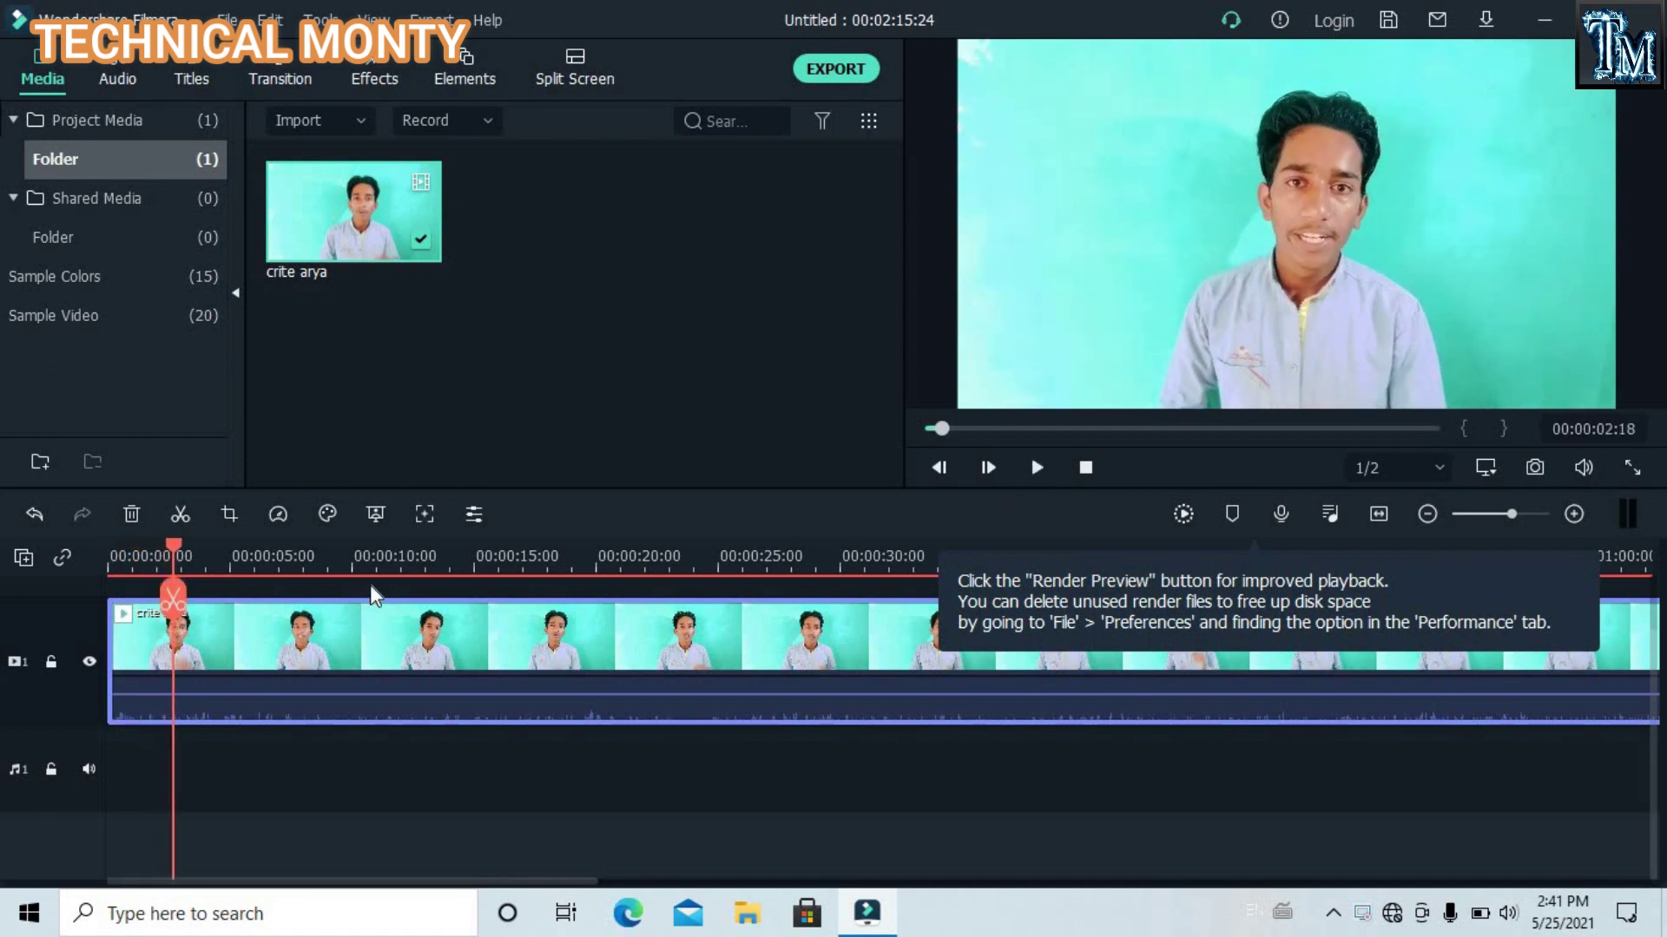
Step: Raise the video clip's volume to 12.00 dB on the timeline and play it to check the sound
left_click(404, 567)
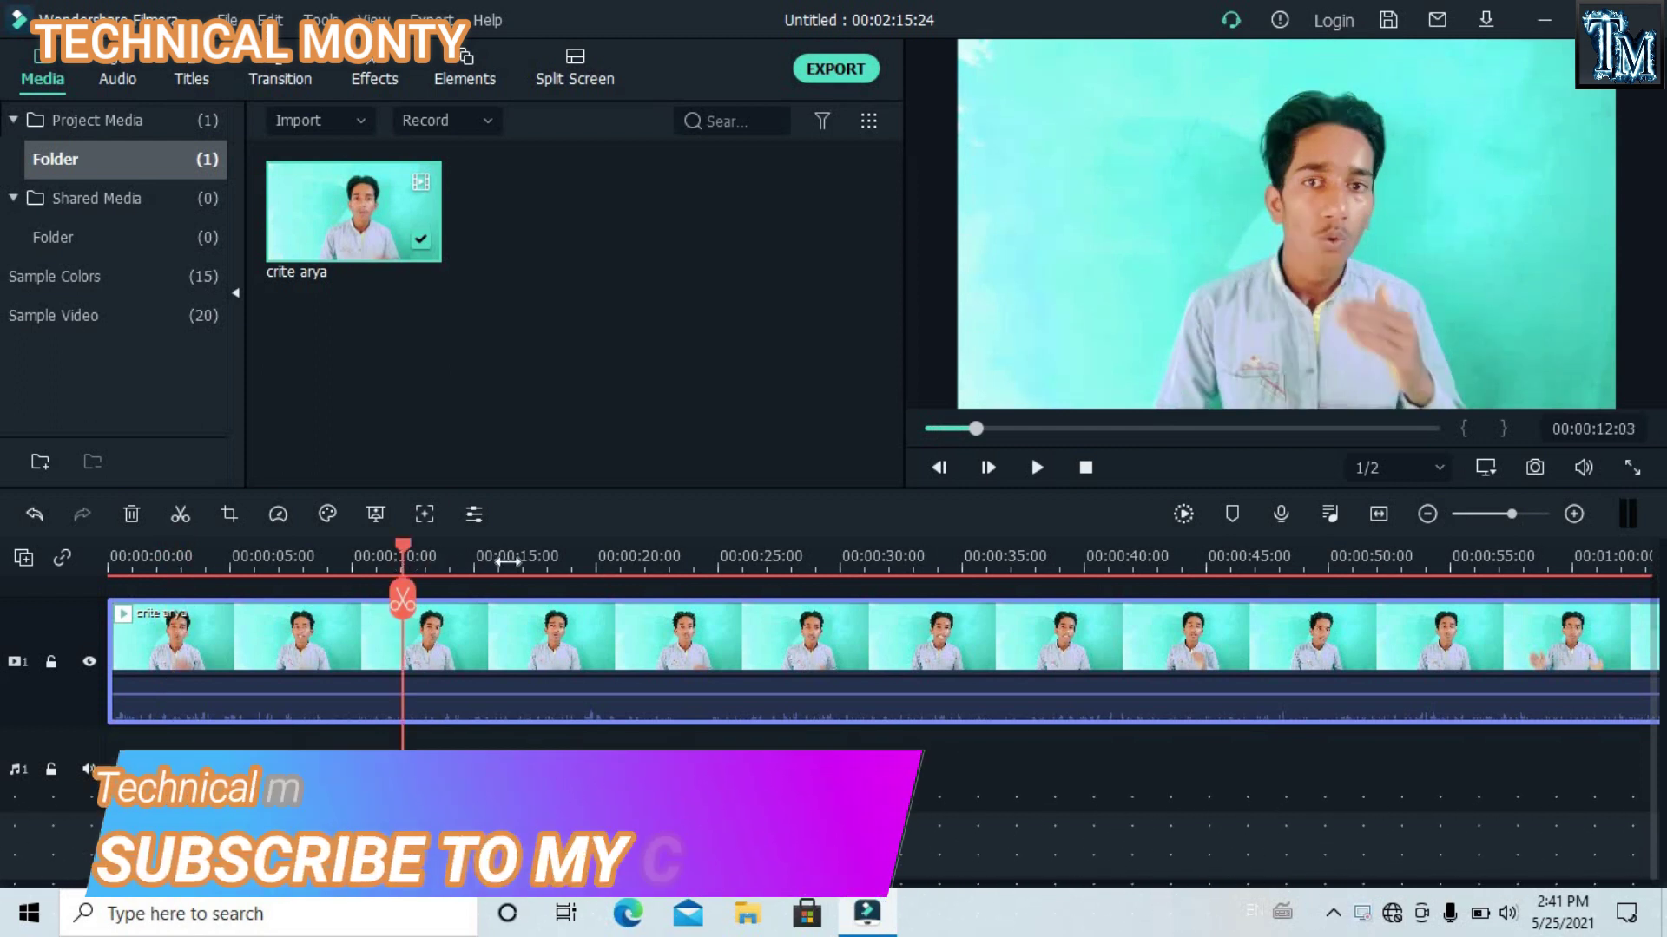
left_click(508, 567)
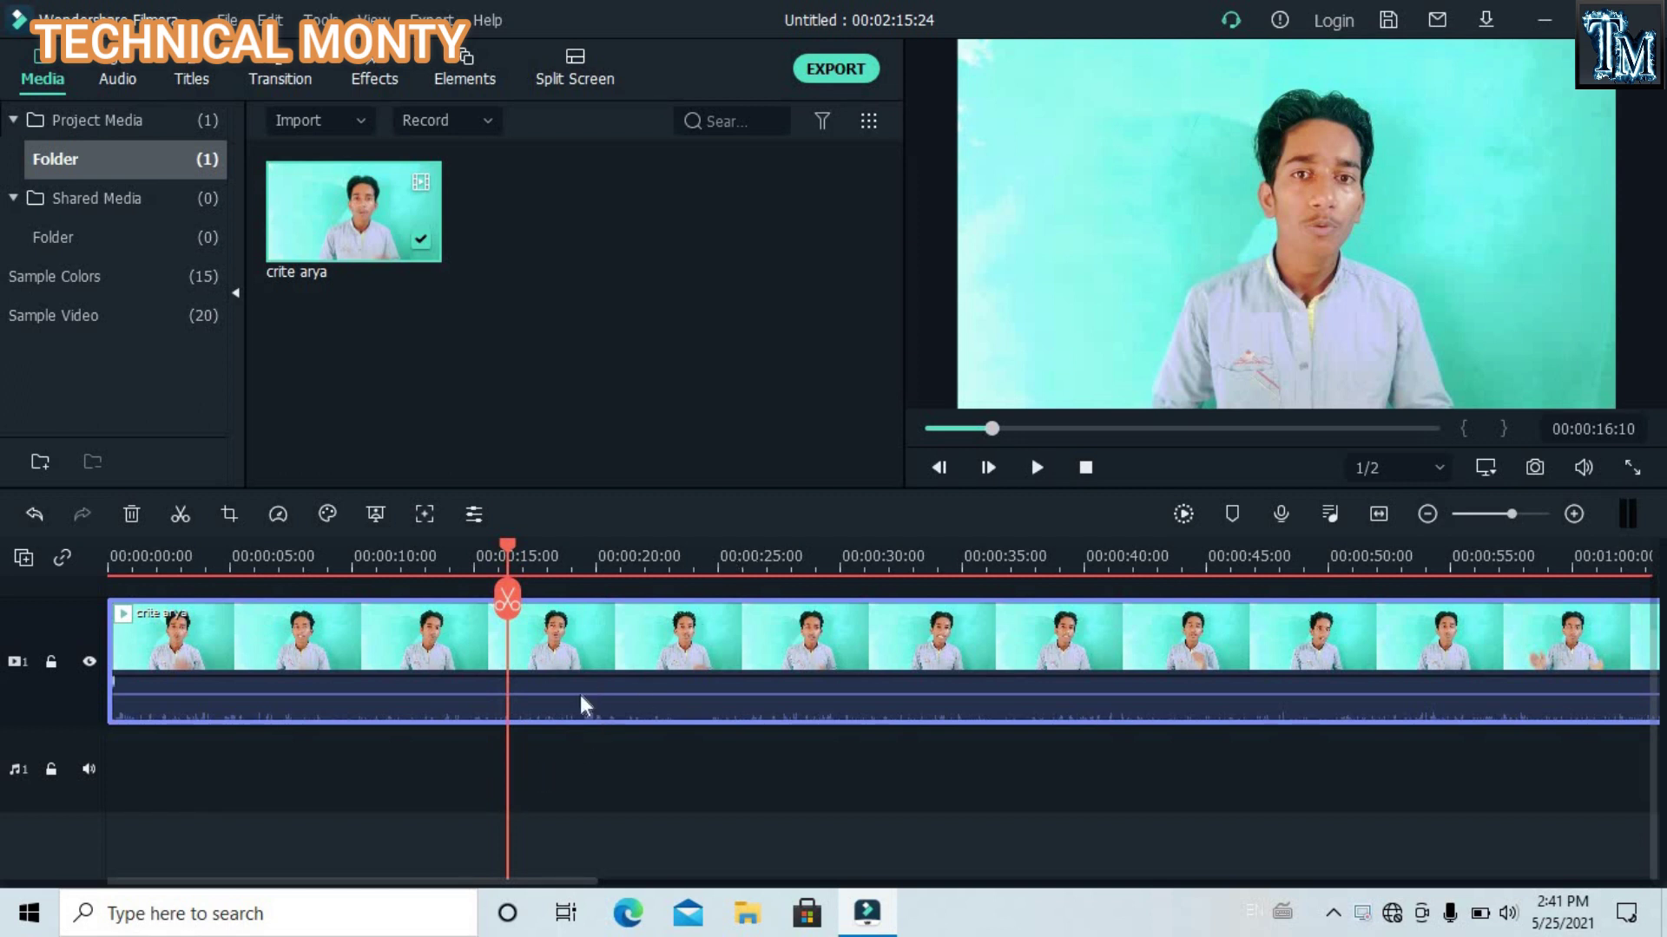
mouse_move(569, 692)
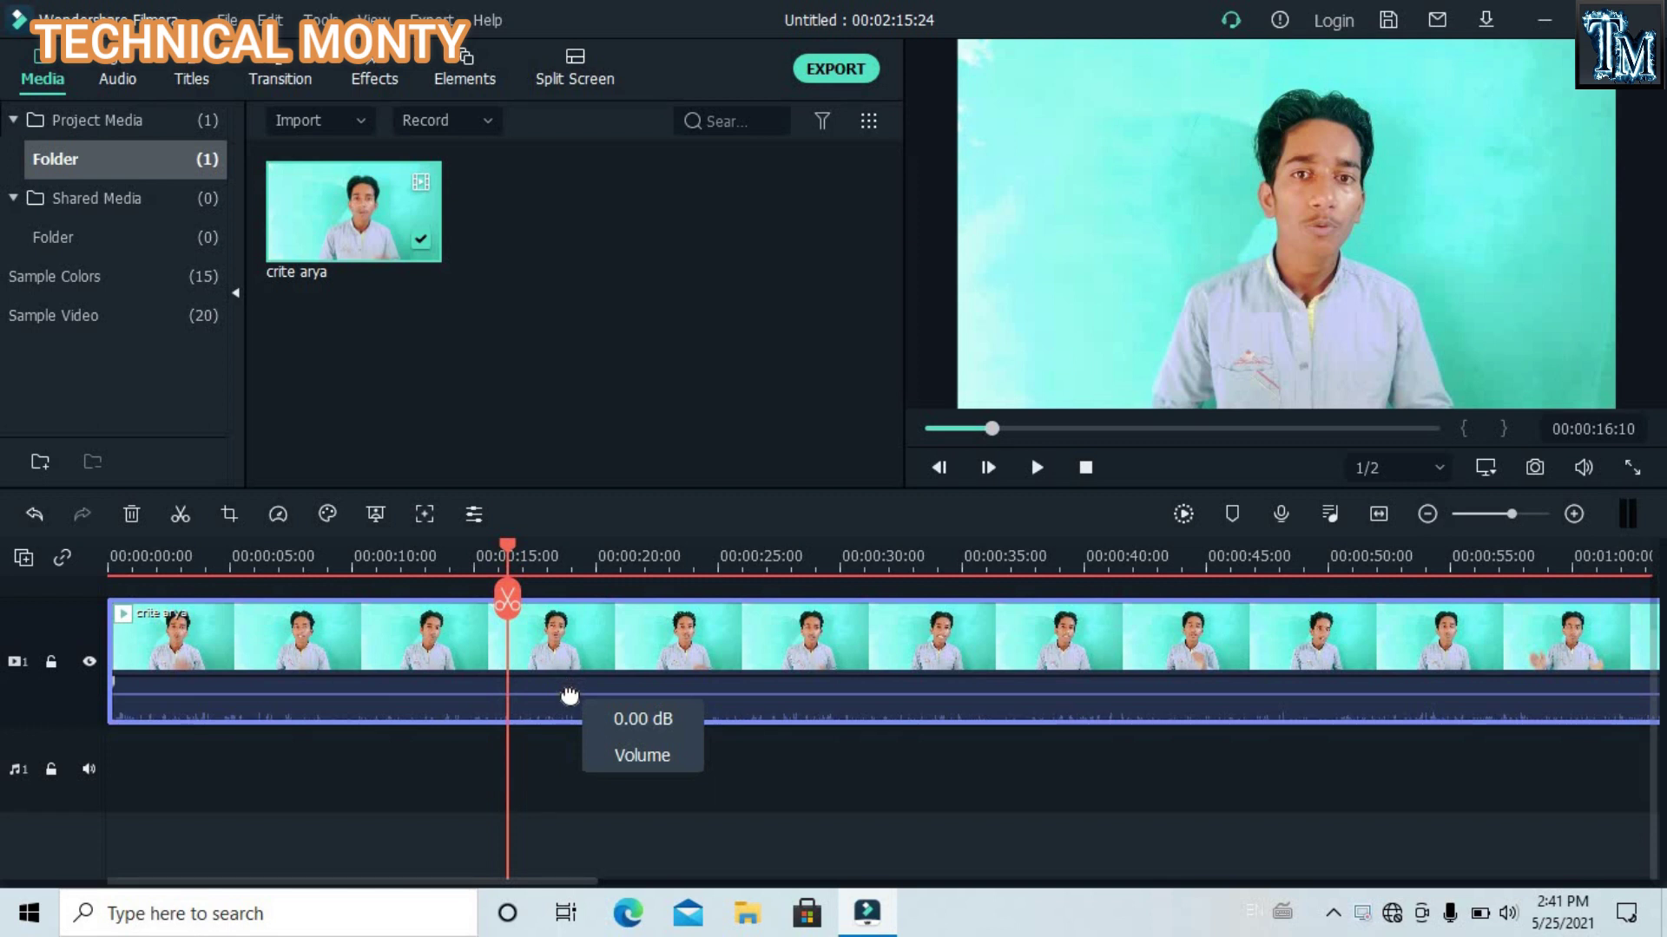
left_click_drag(569, 694, 563, 652)
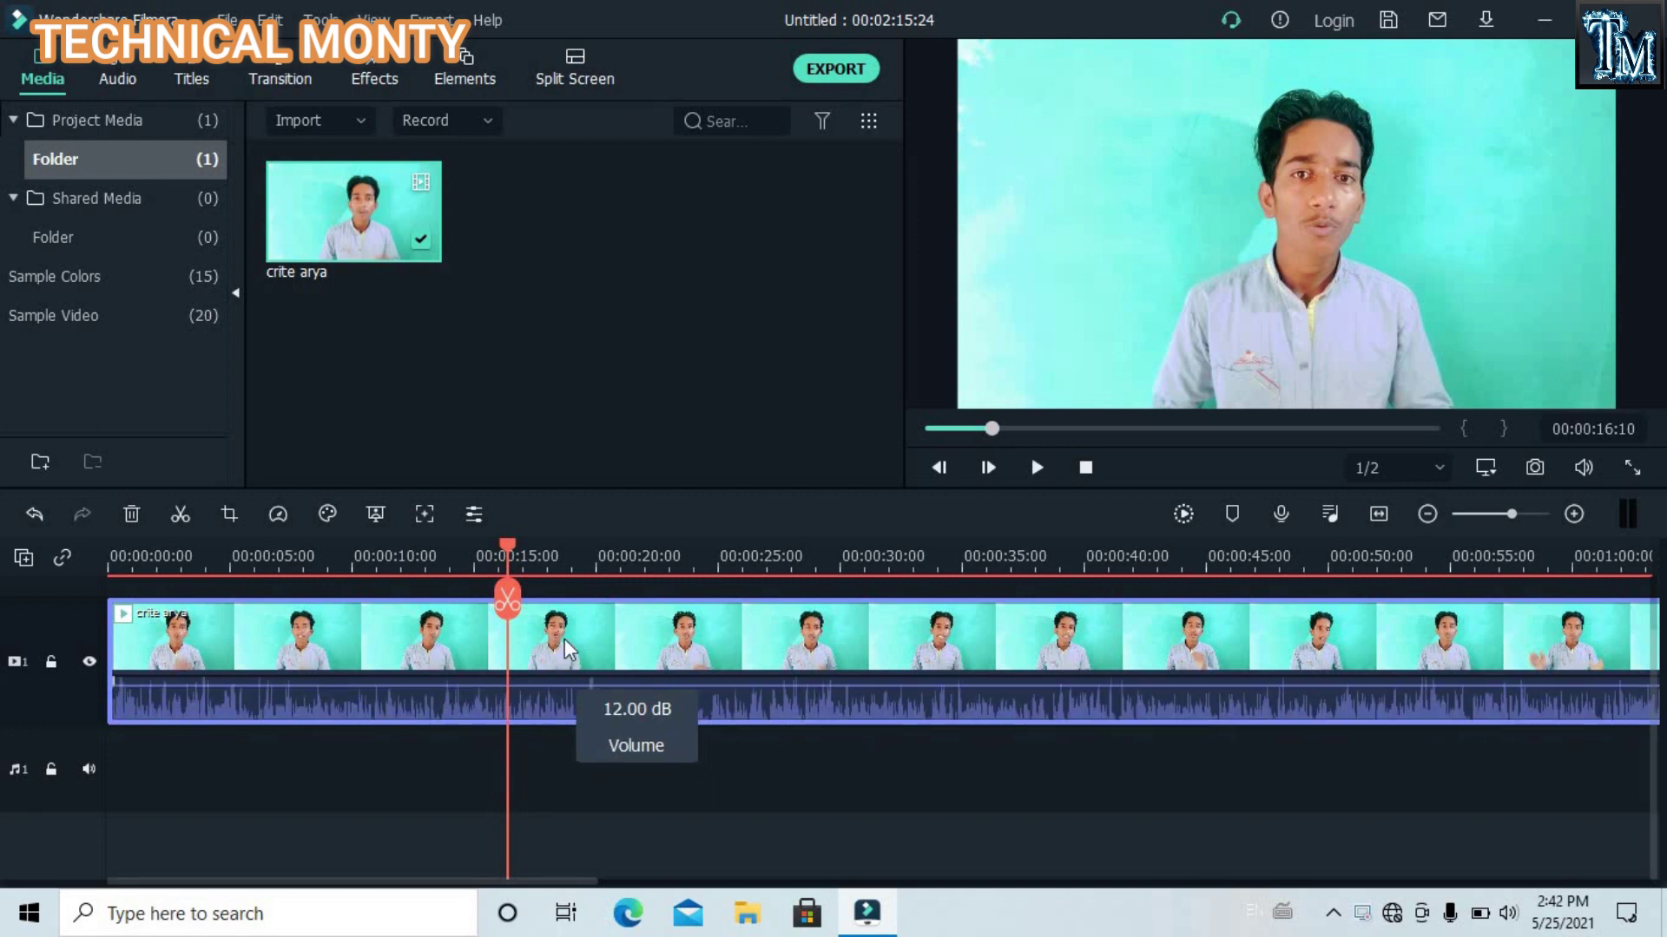
key("space")
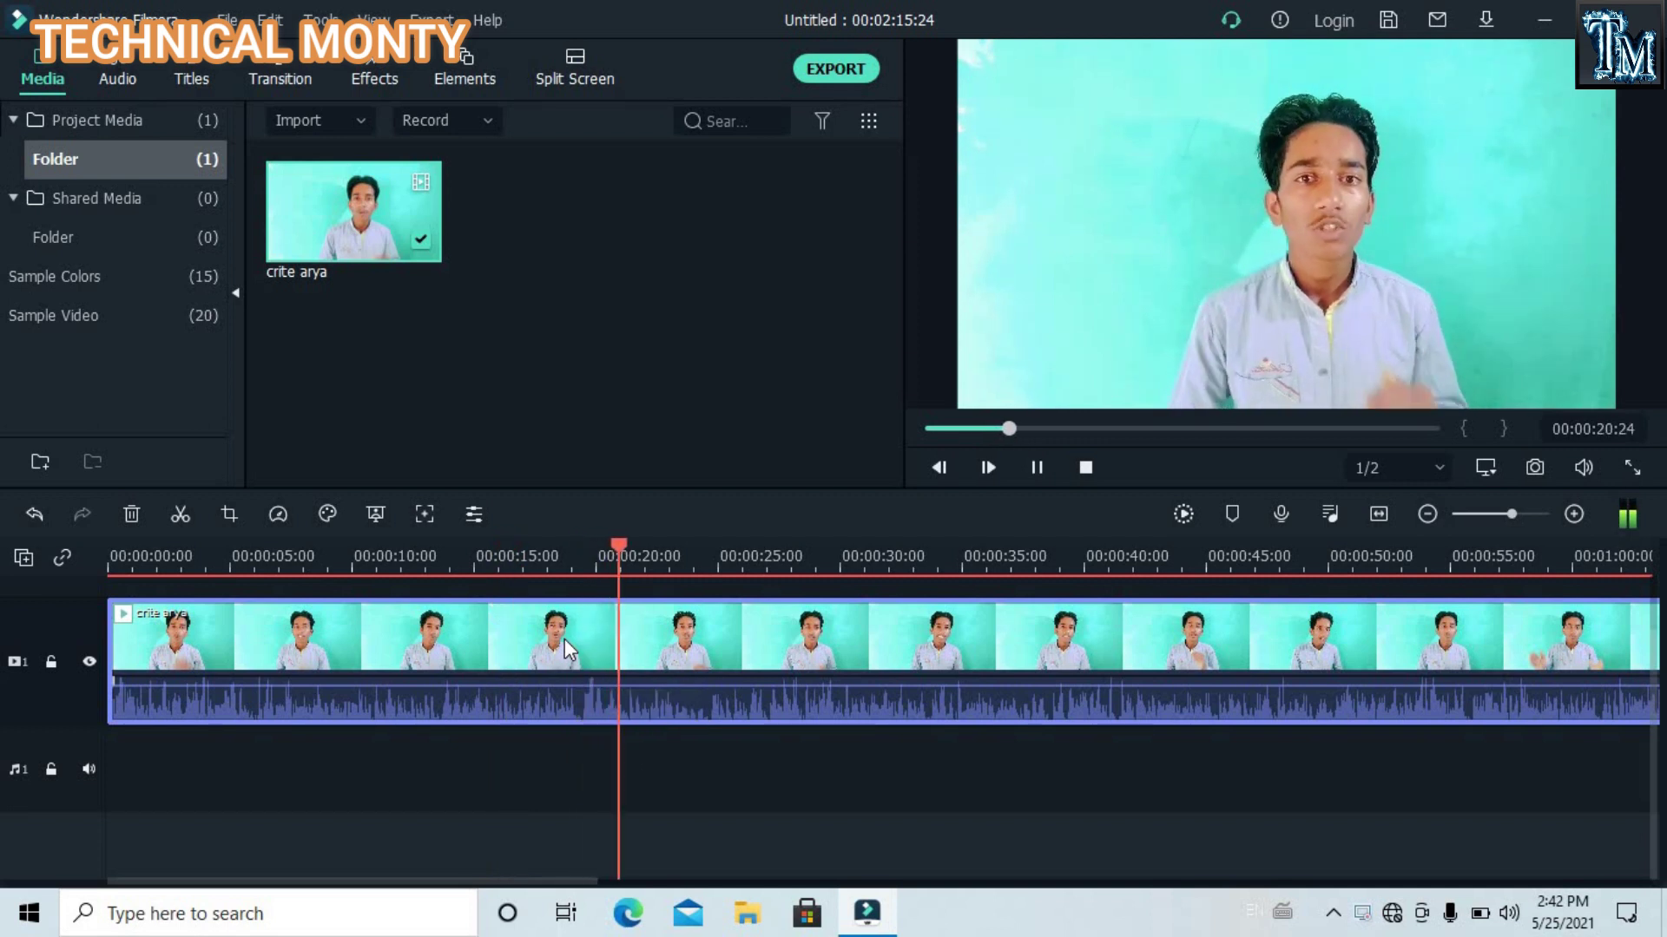
key("space")
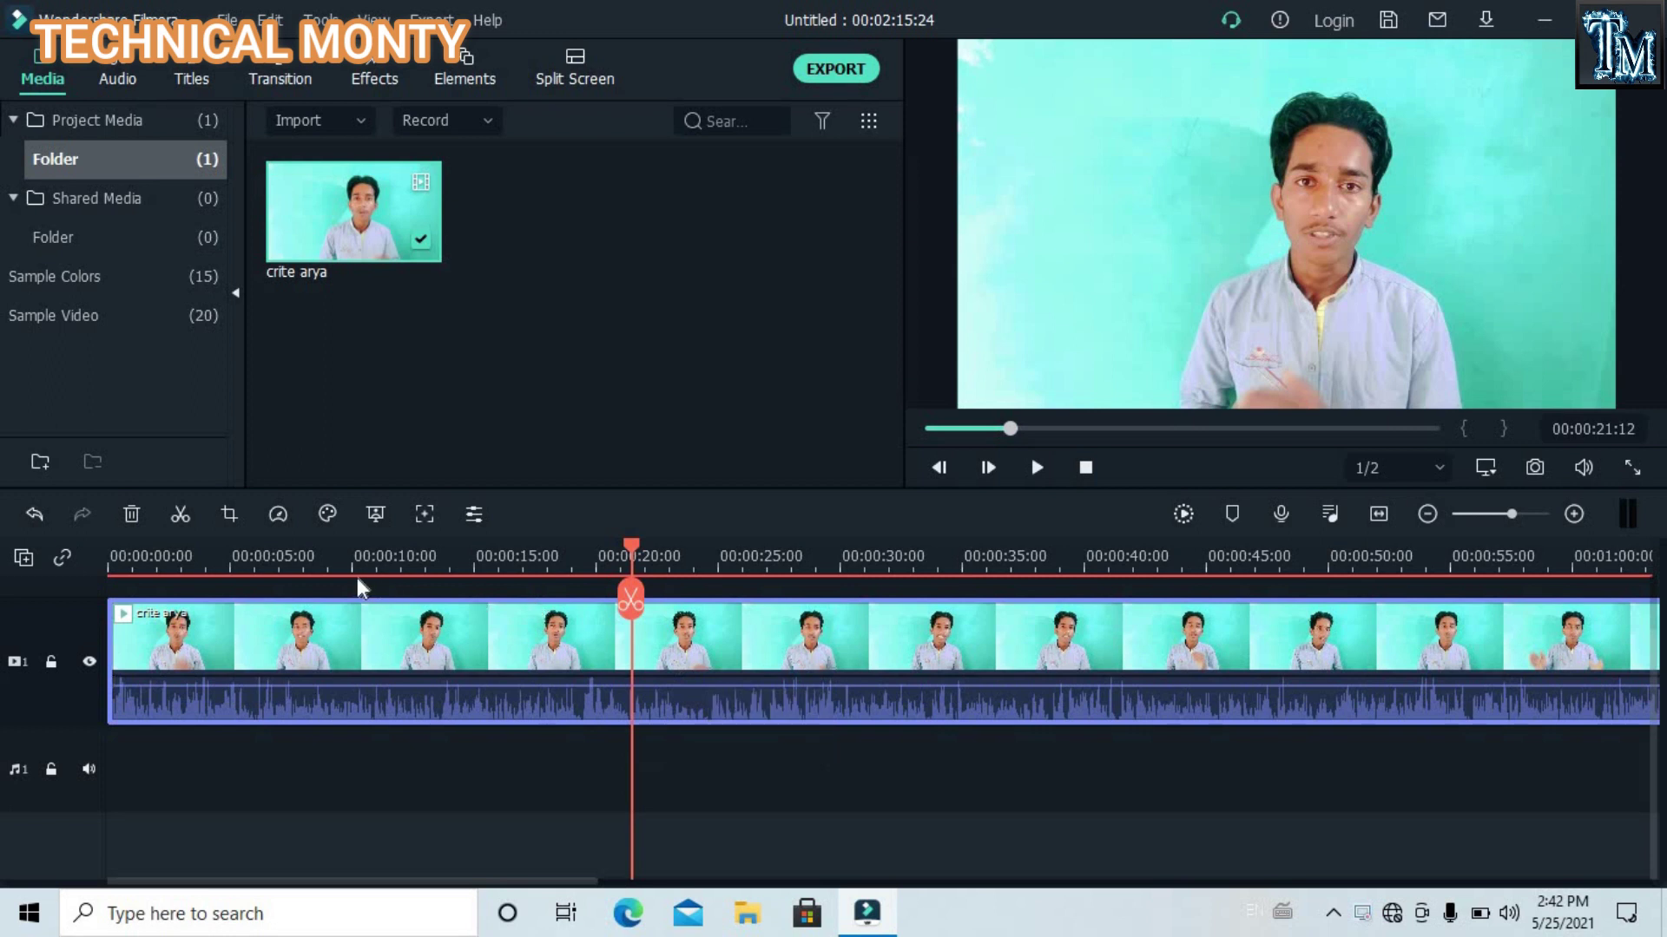
Step: Split the video clip at 00:00:12:06 and move the second part about 8 seconds later on the track
left_click(323, 560)
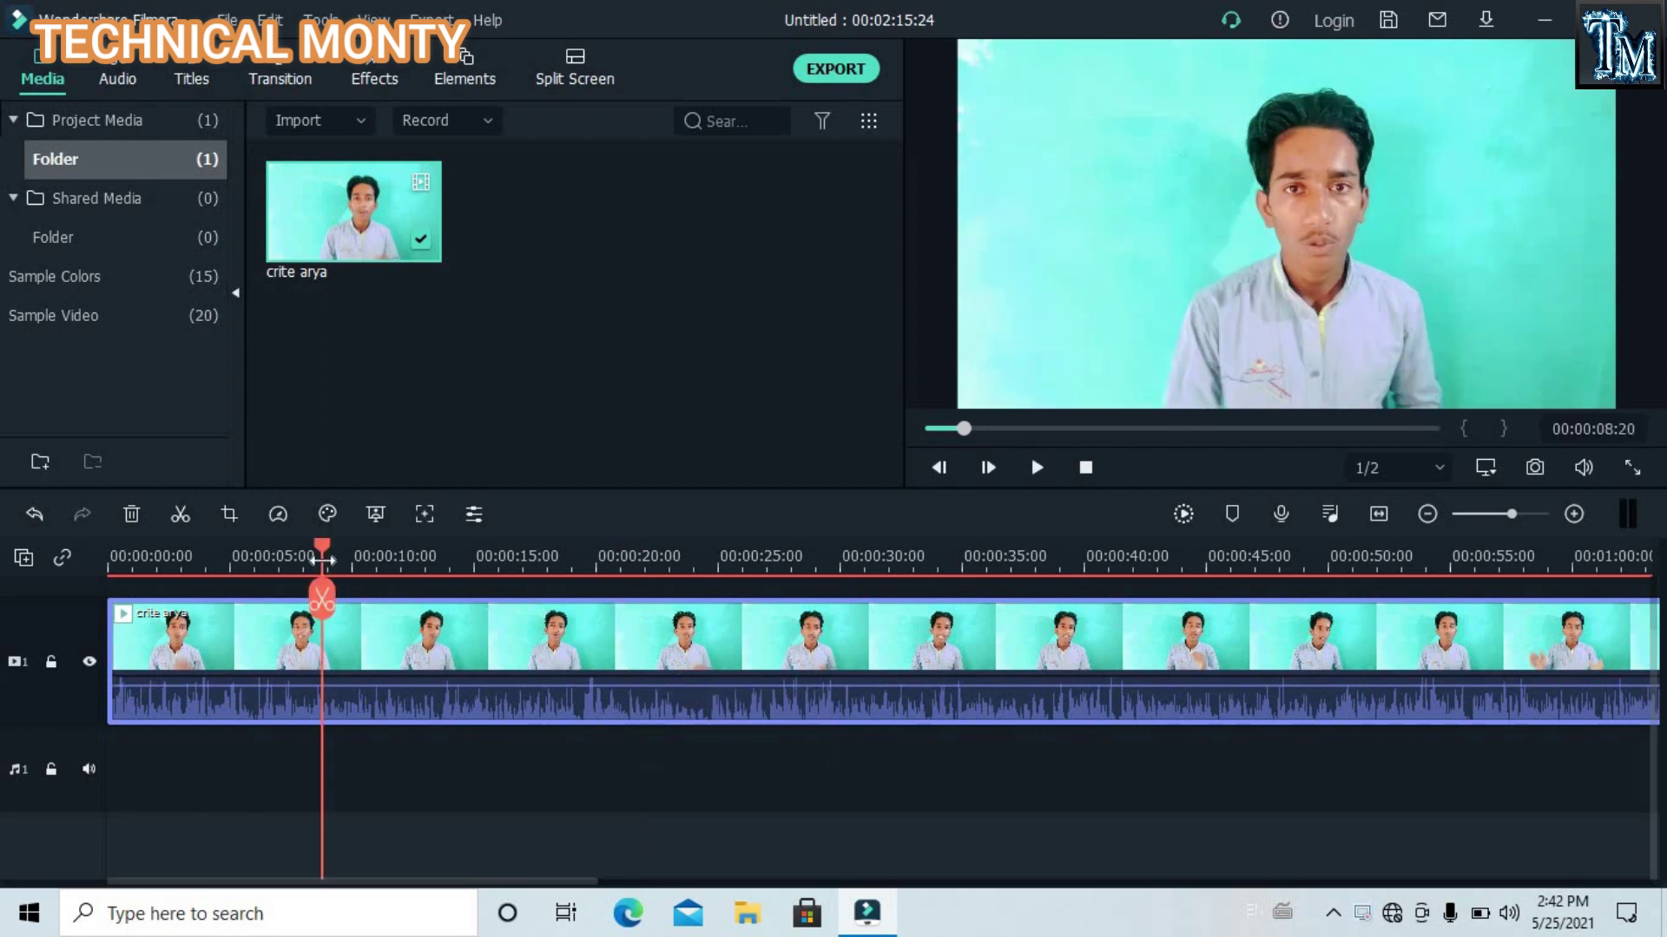
left_click(461, 564)
left_click(303, 555)
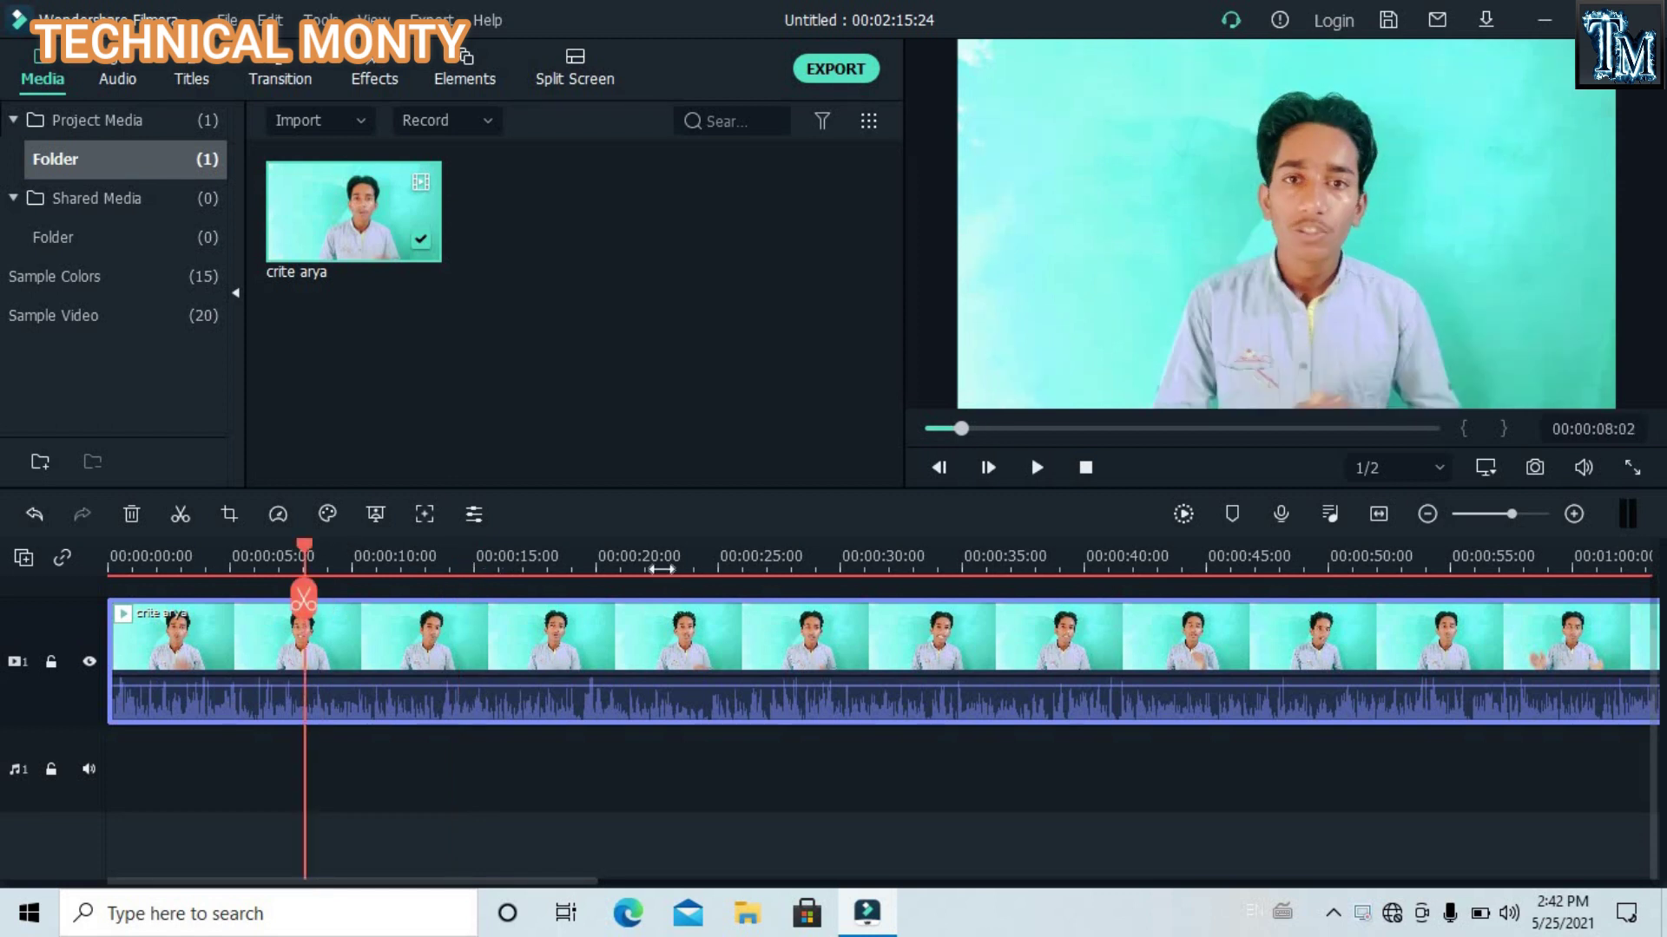
left_click(654, 564)
left_click(407, 562)
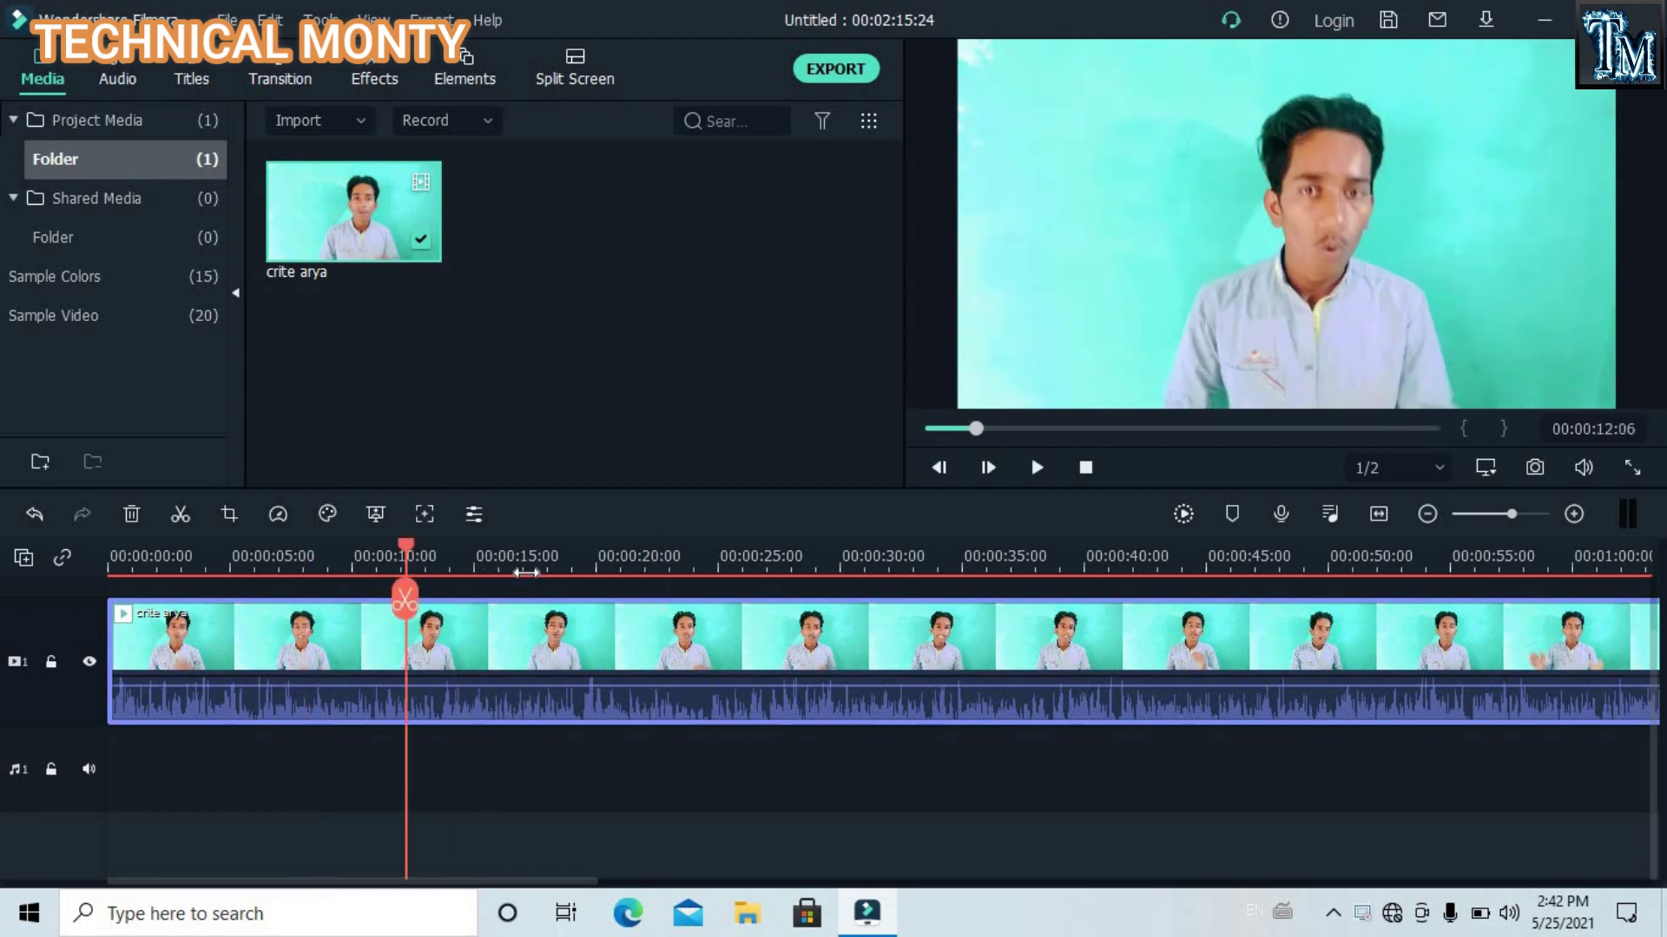
left_click(405, 601)
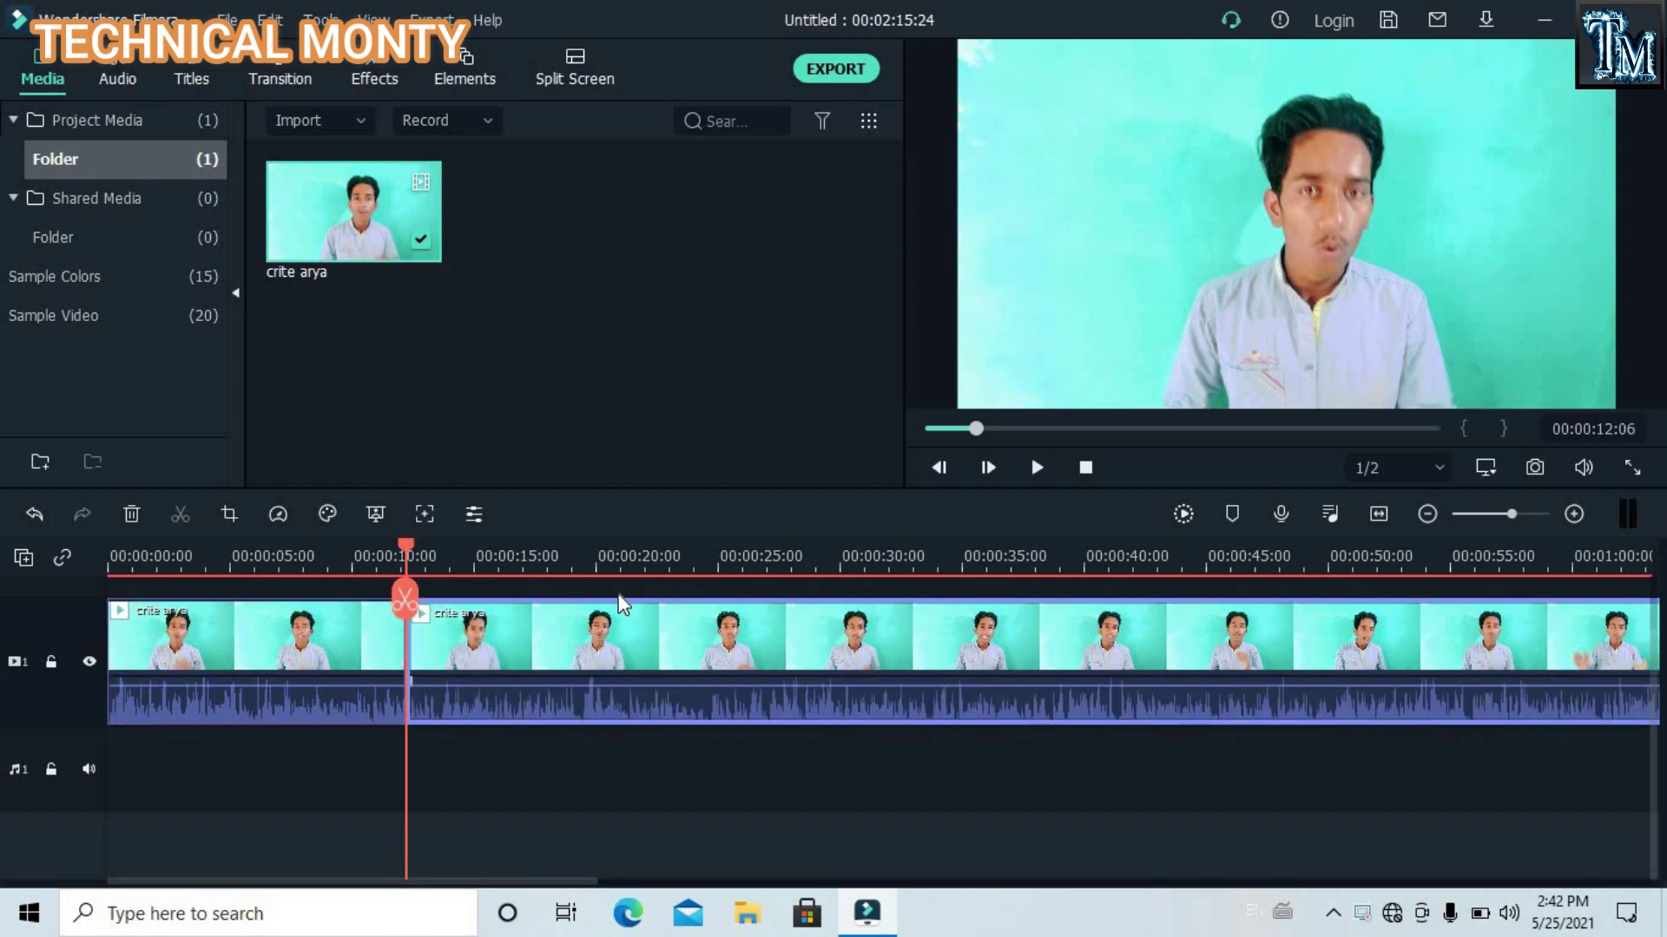
left_click_drag(576, 651, 773, 651)
left_click(613, 763)
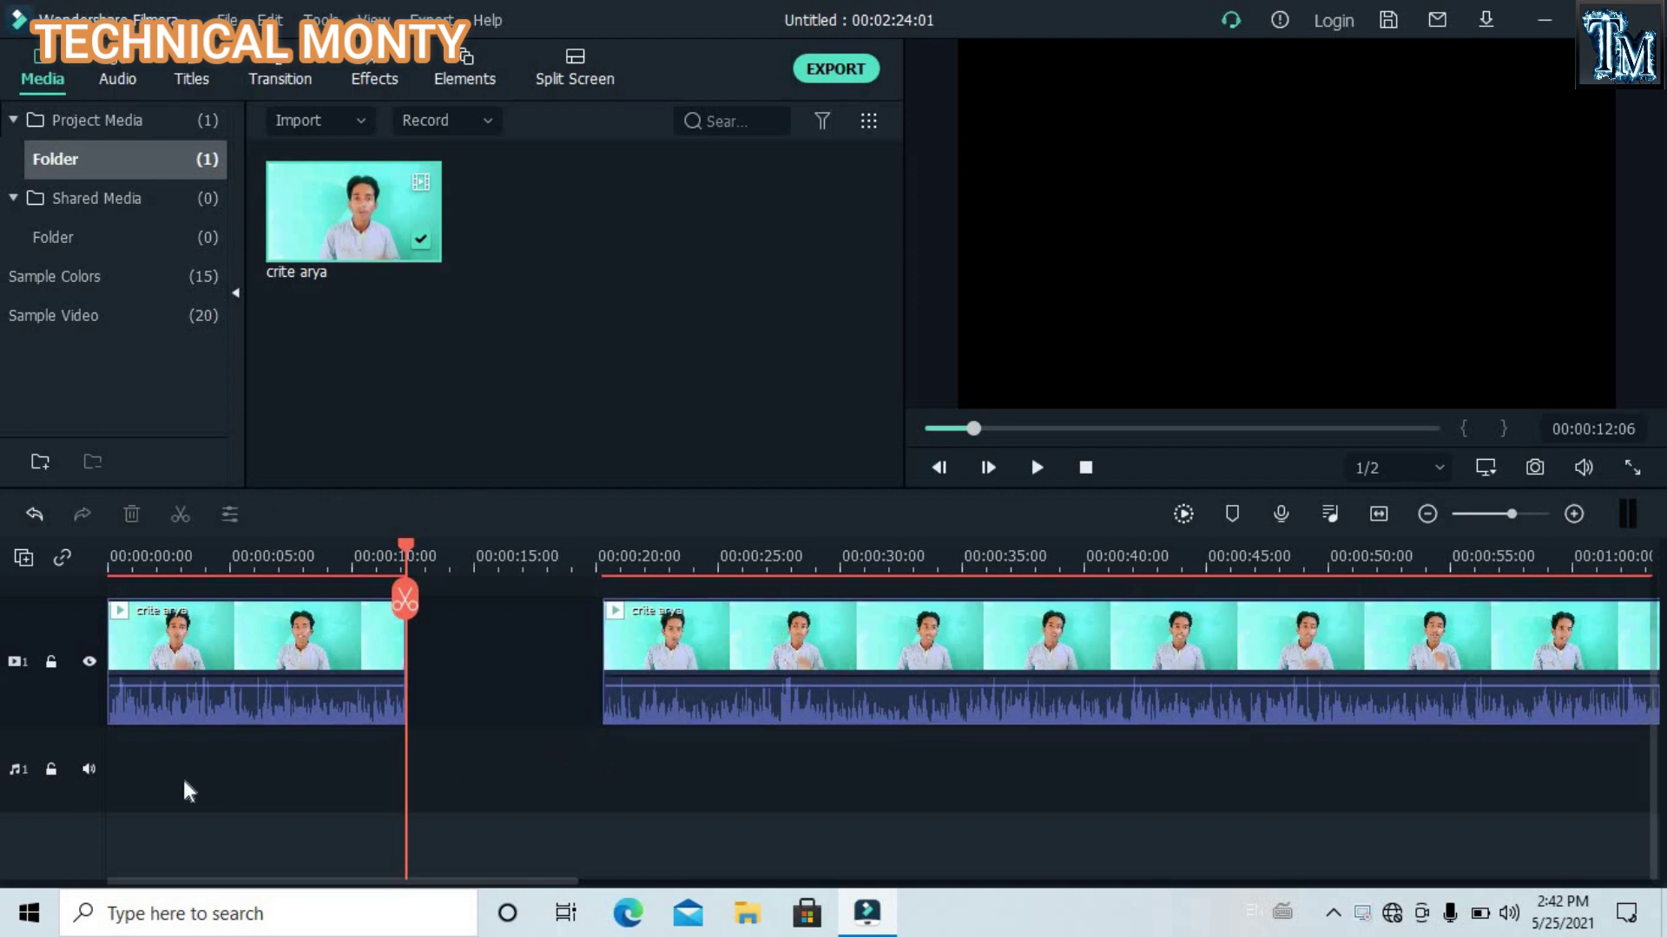
Step: Split the second video part at 00:00:30:03 and move the resulting middle piece about 4 seconds earlier
left_click(499, 556)
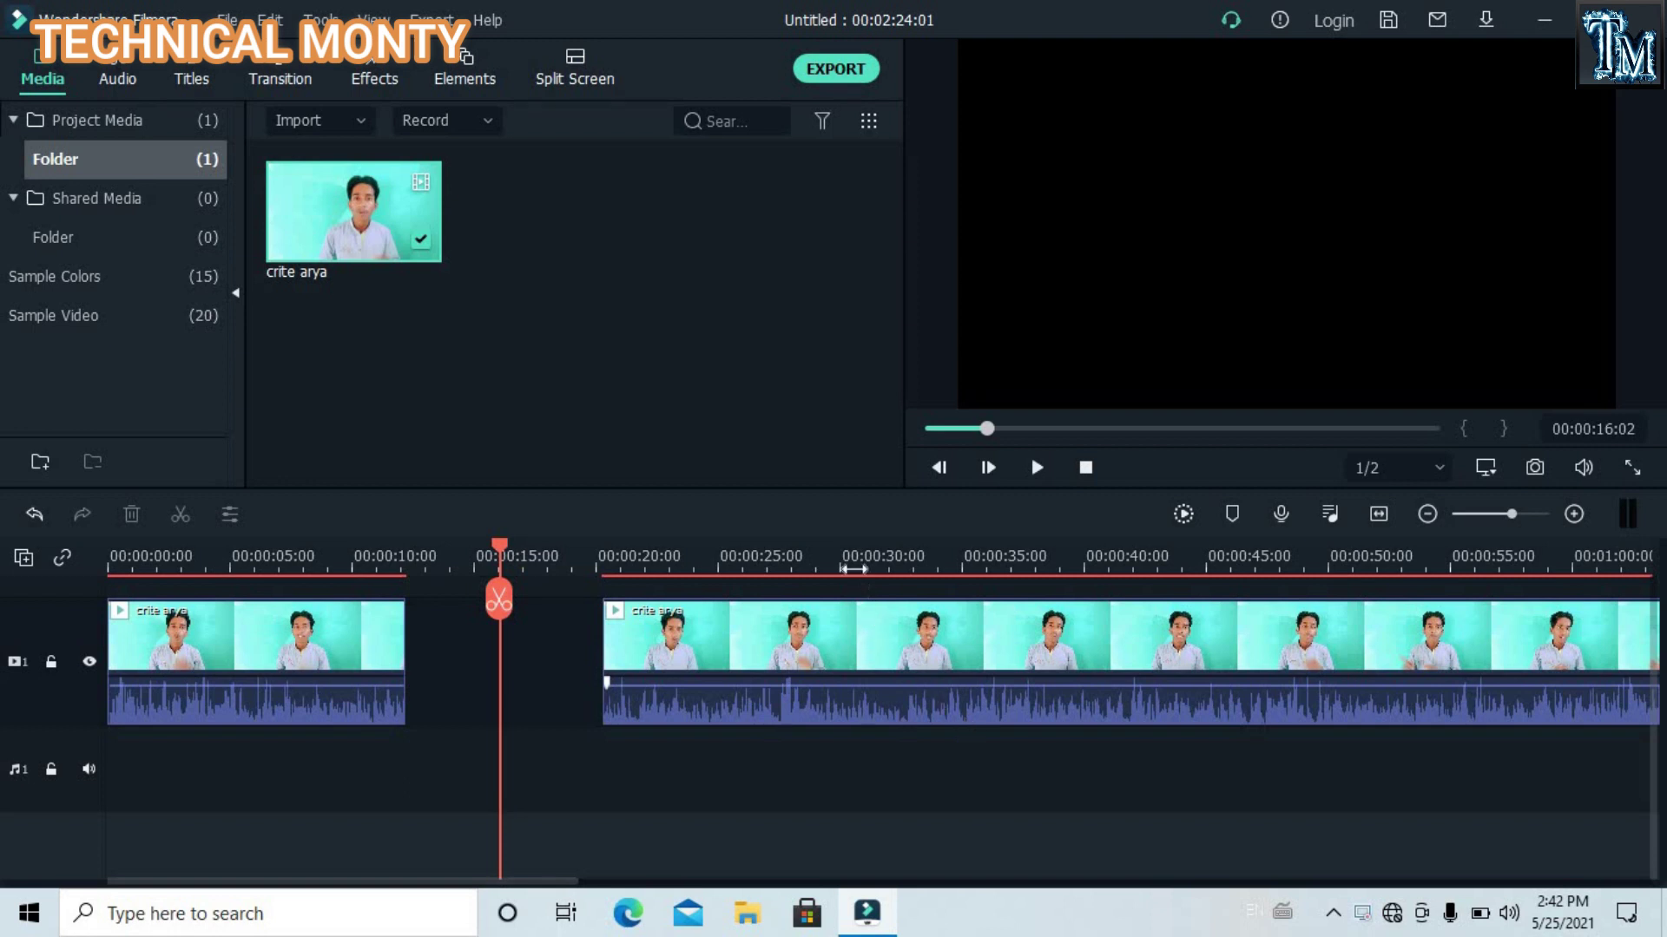
left_click(842, 559)
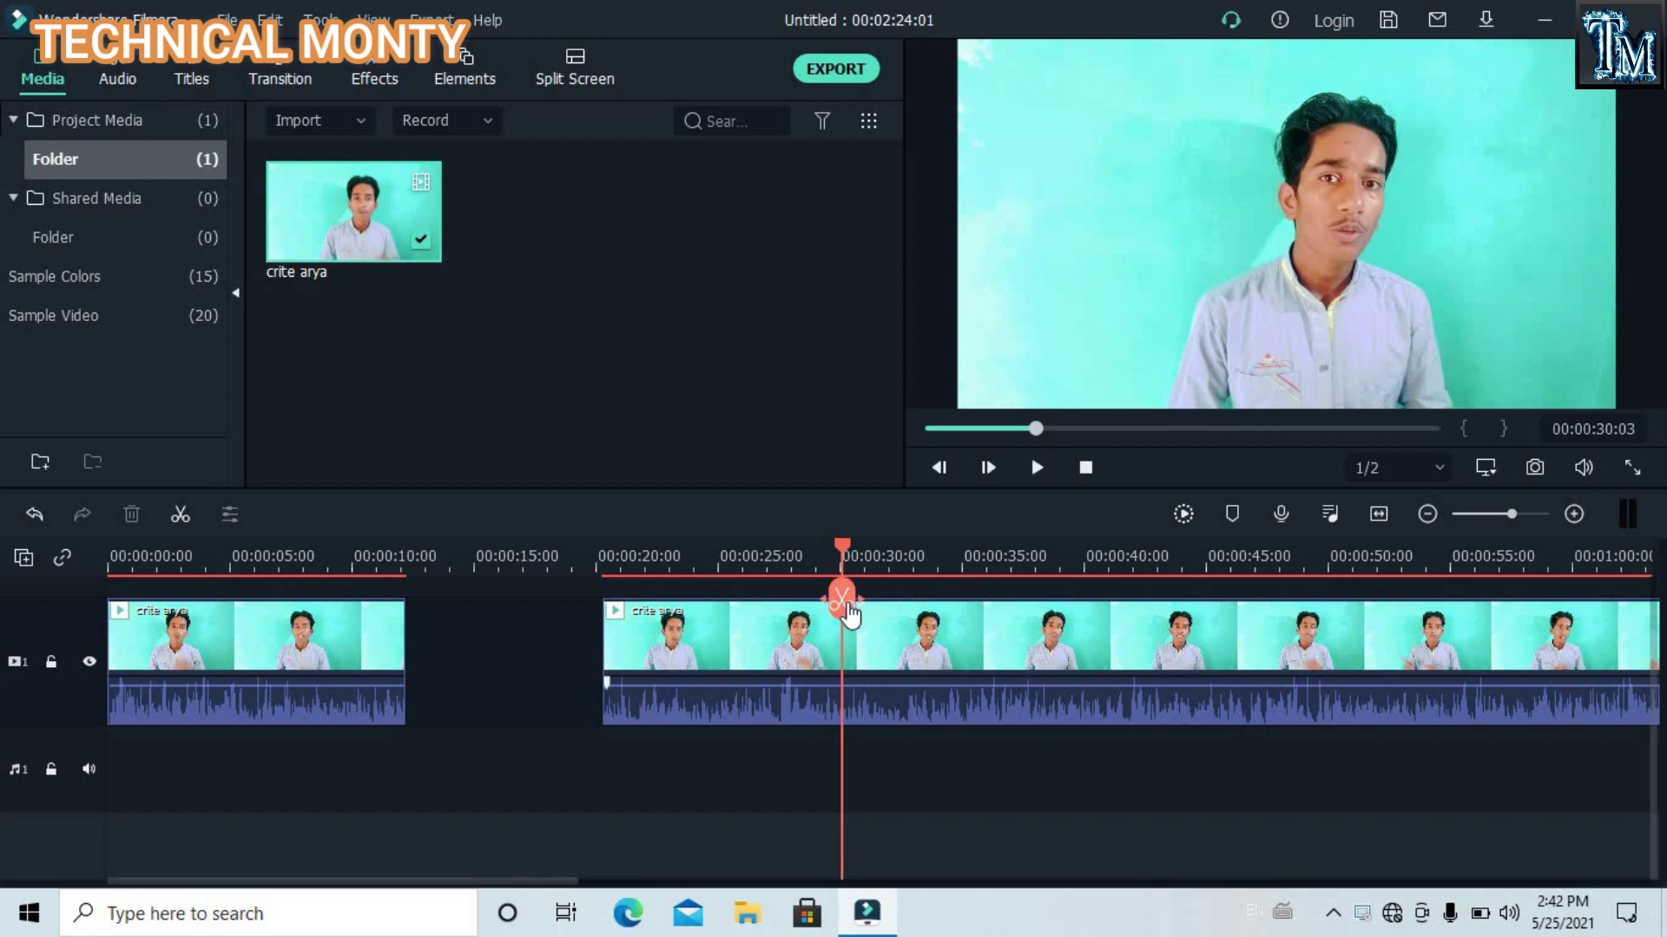
left_click(841, 599)
left_click_drag(775, 637, 678, 639)
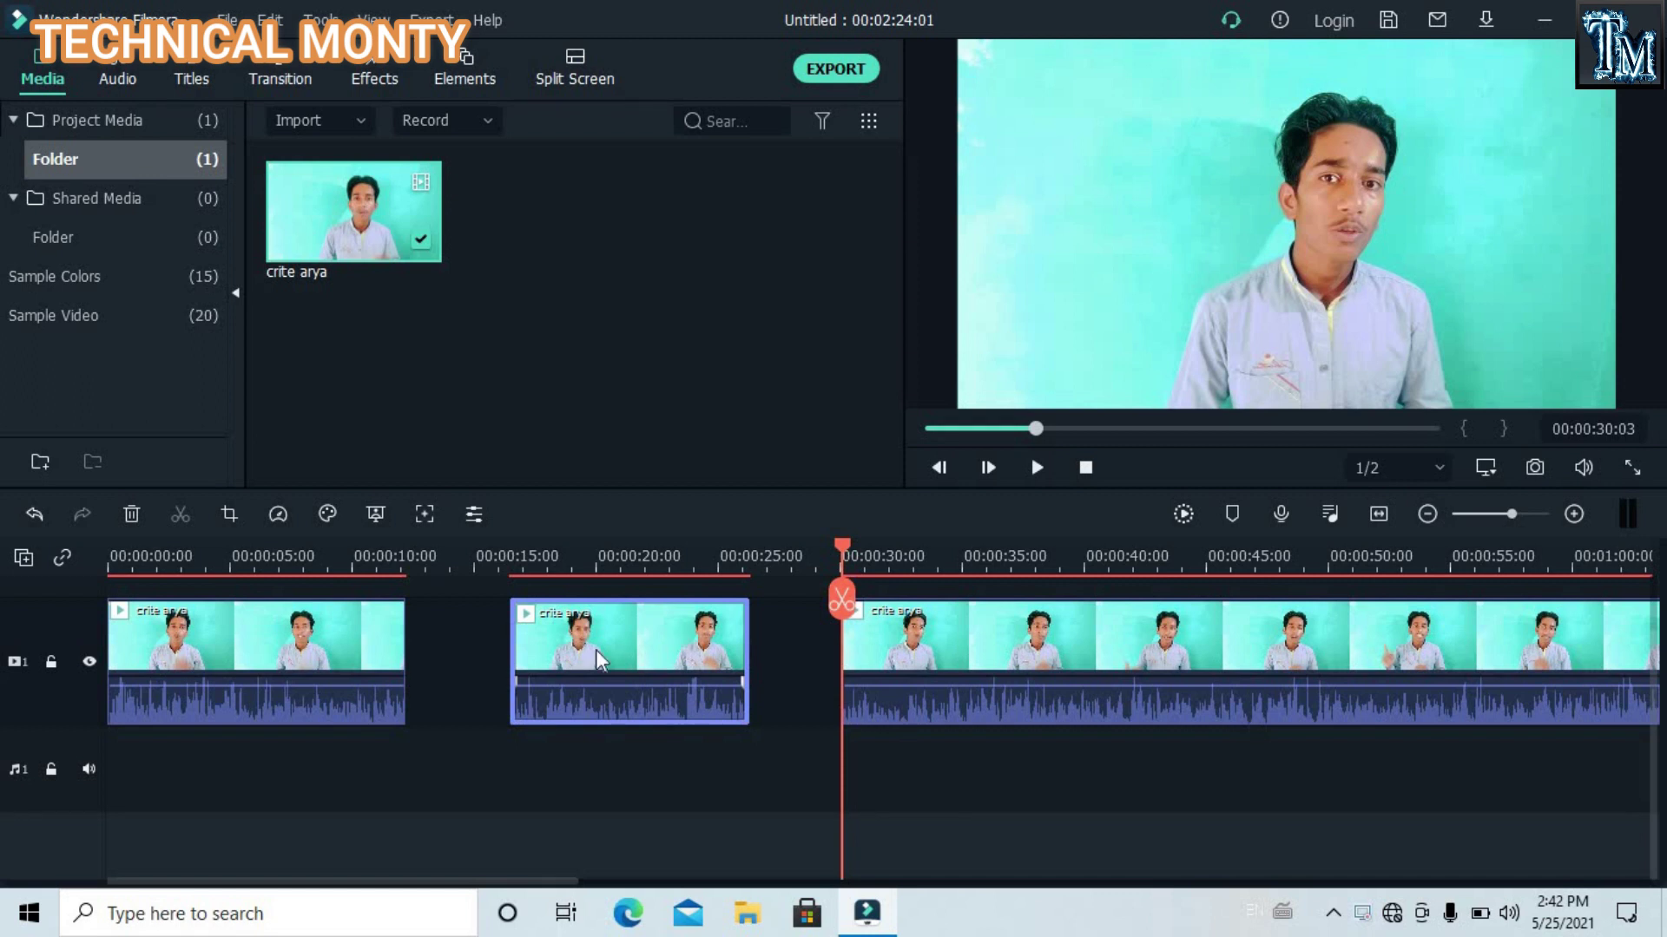
Step: Ripple delete the empty gap before the middle video piece and delete the gap after it
left_click(439, 643)
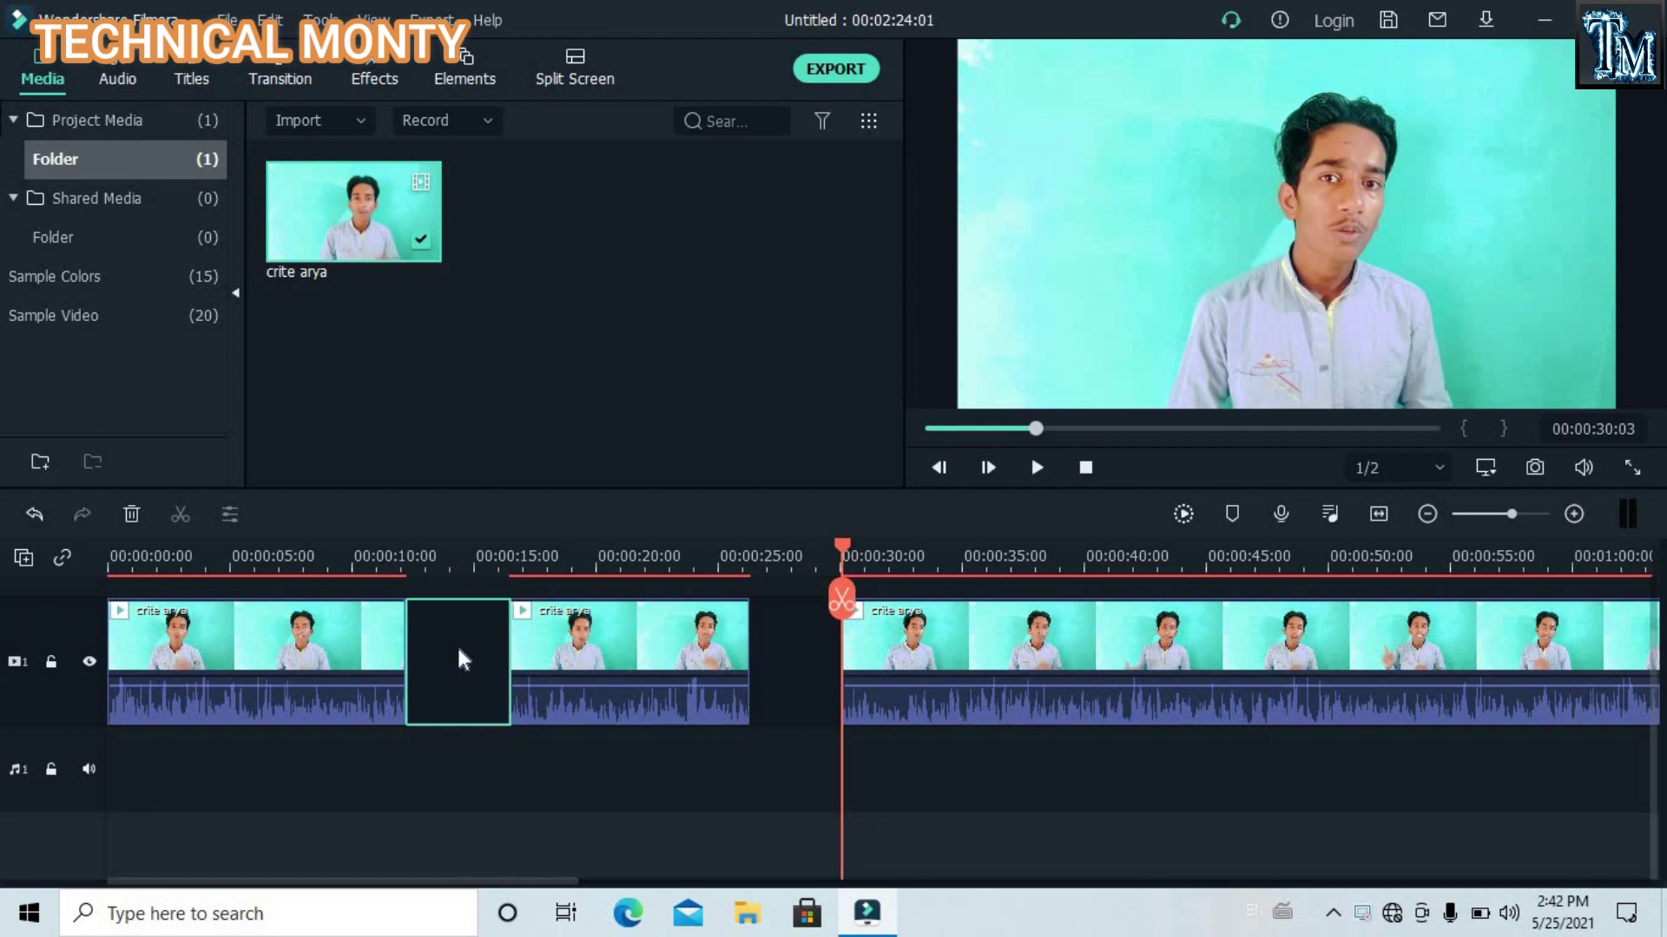
right_click(458, 653)
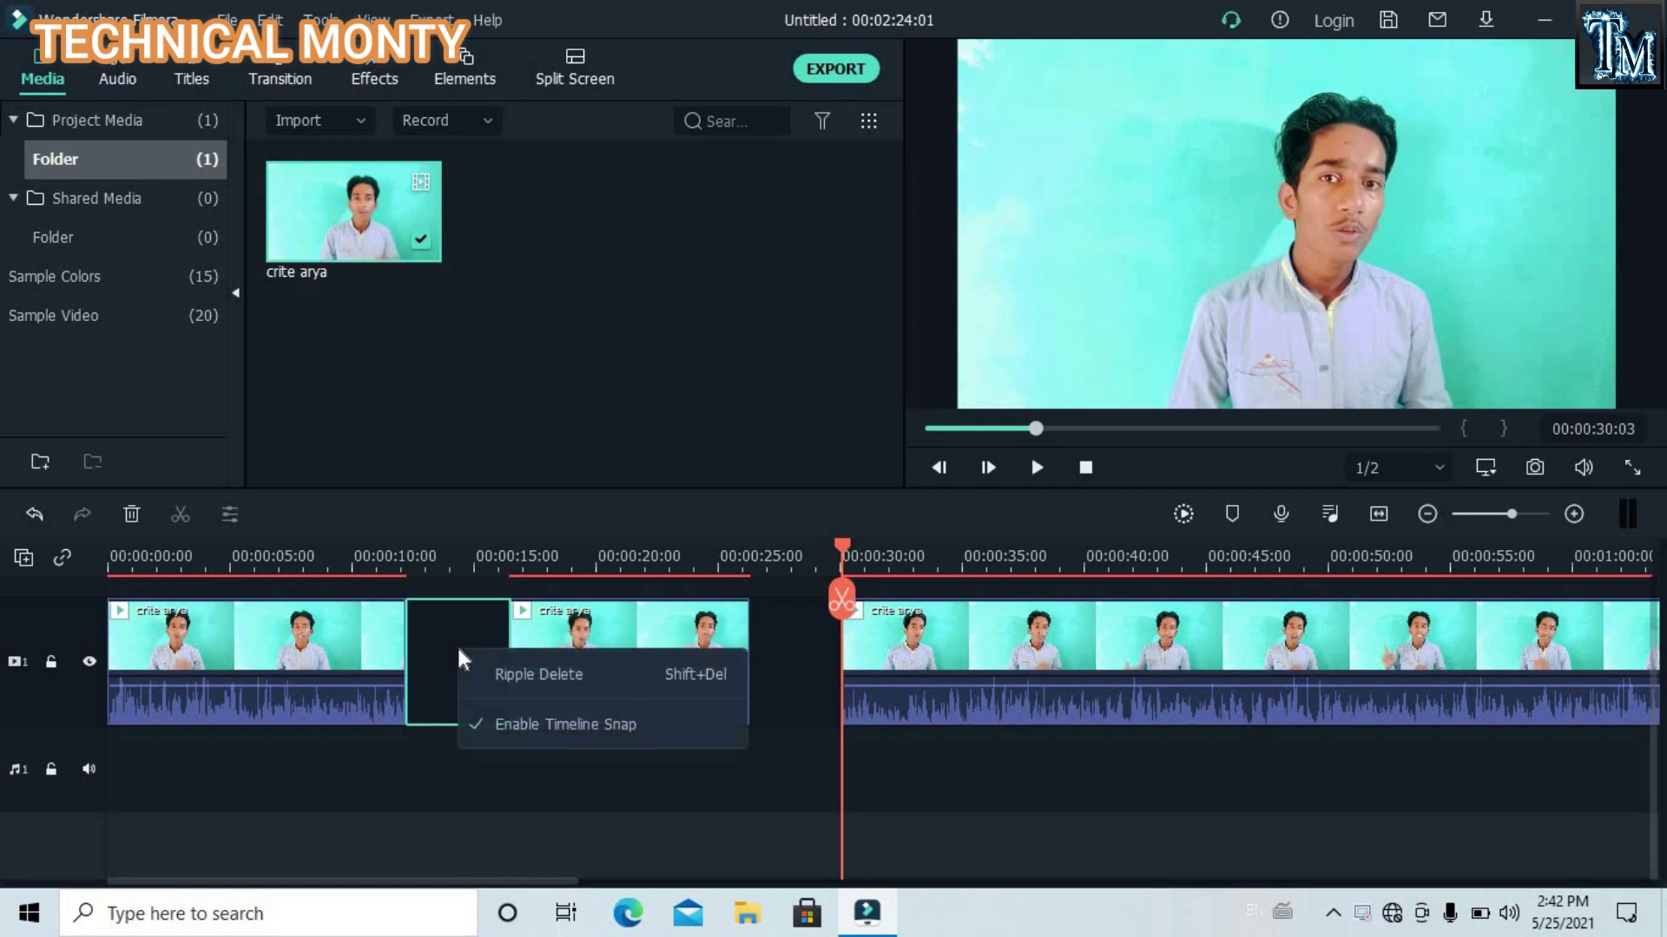
left_click(526, 677)
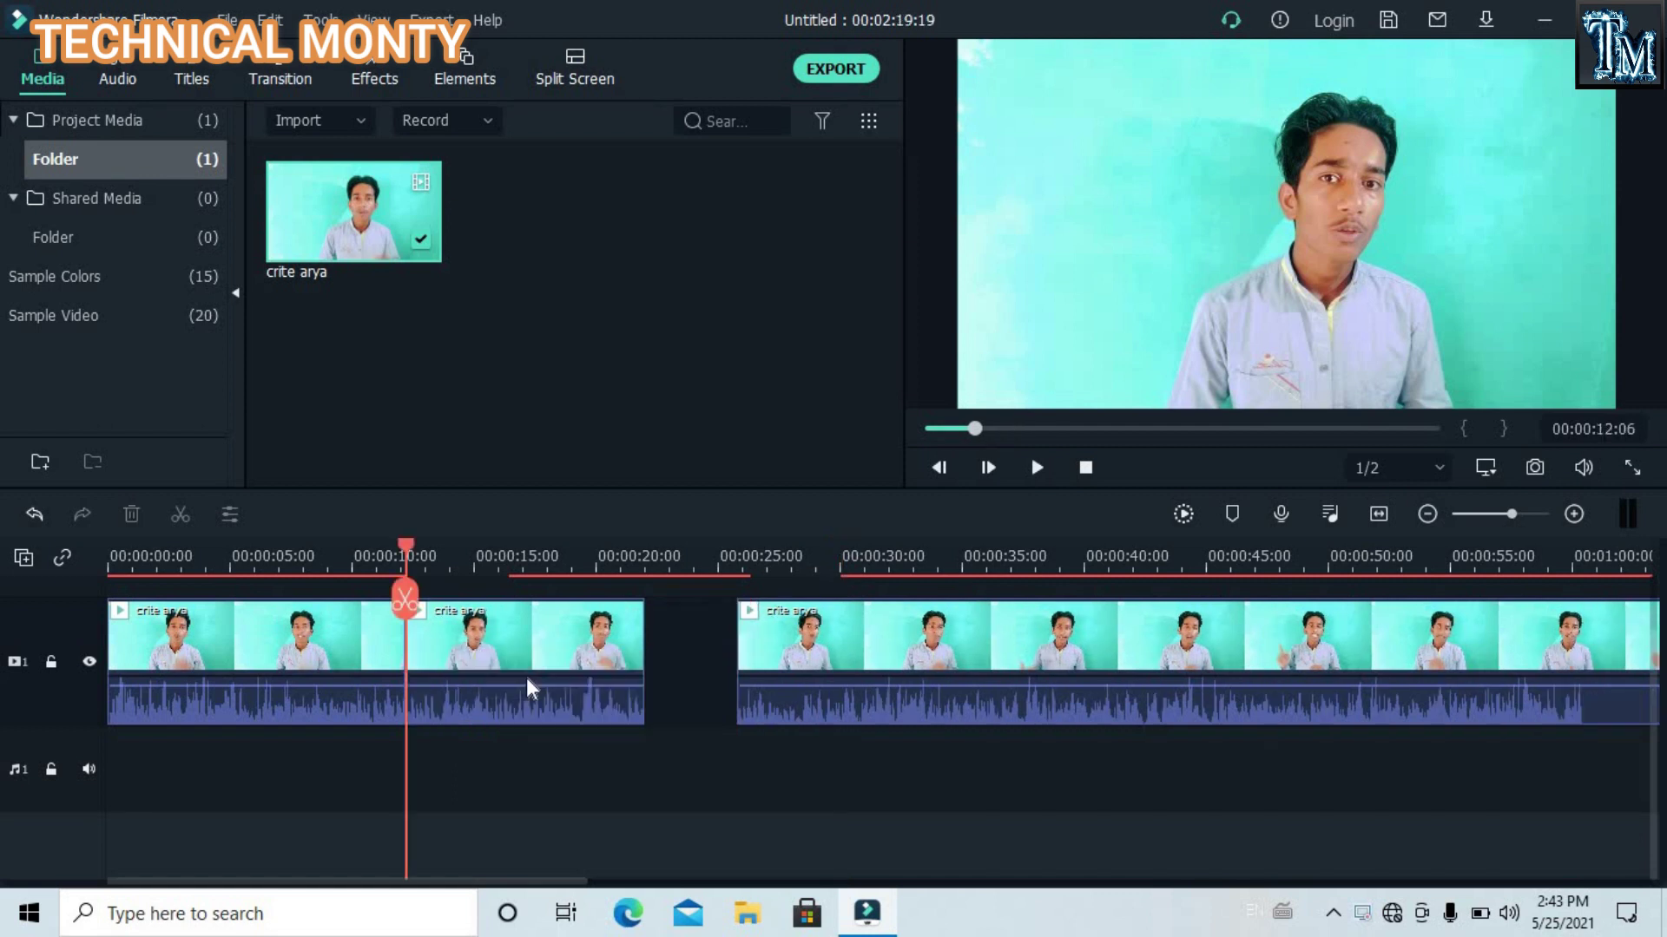
left_click(682, 664)
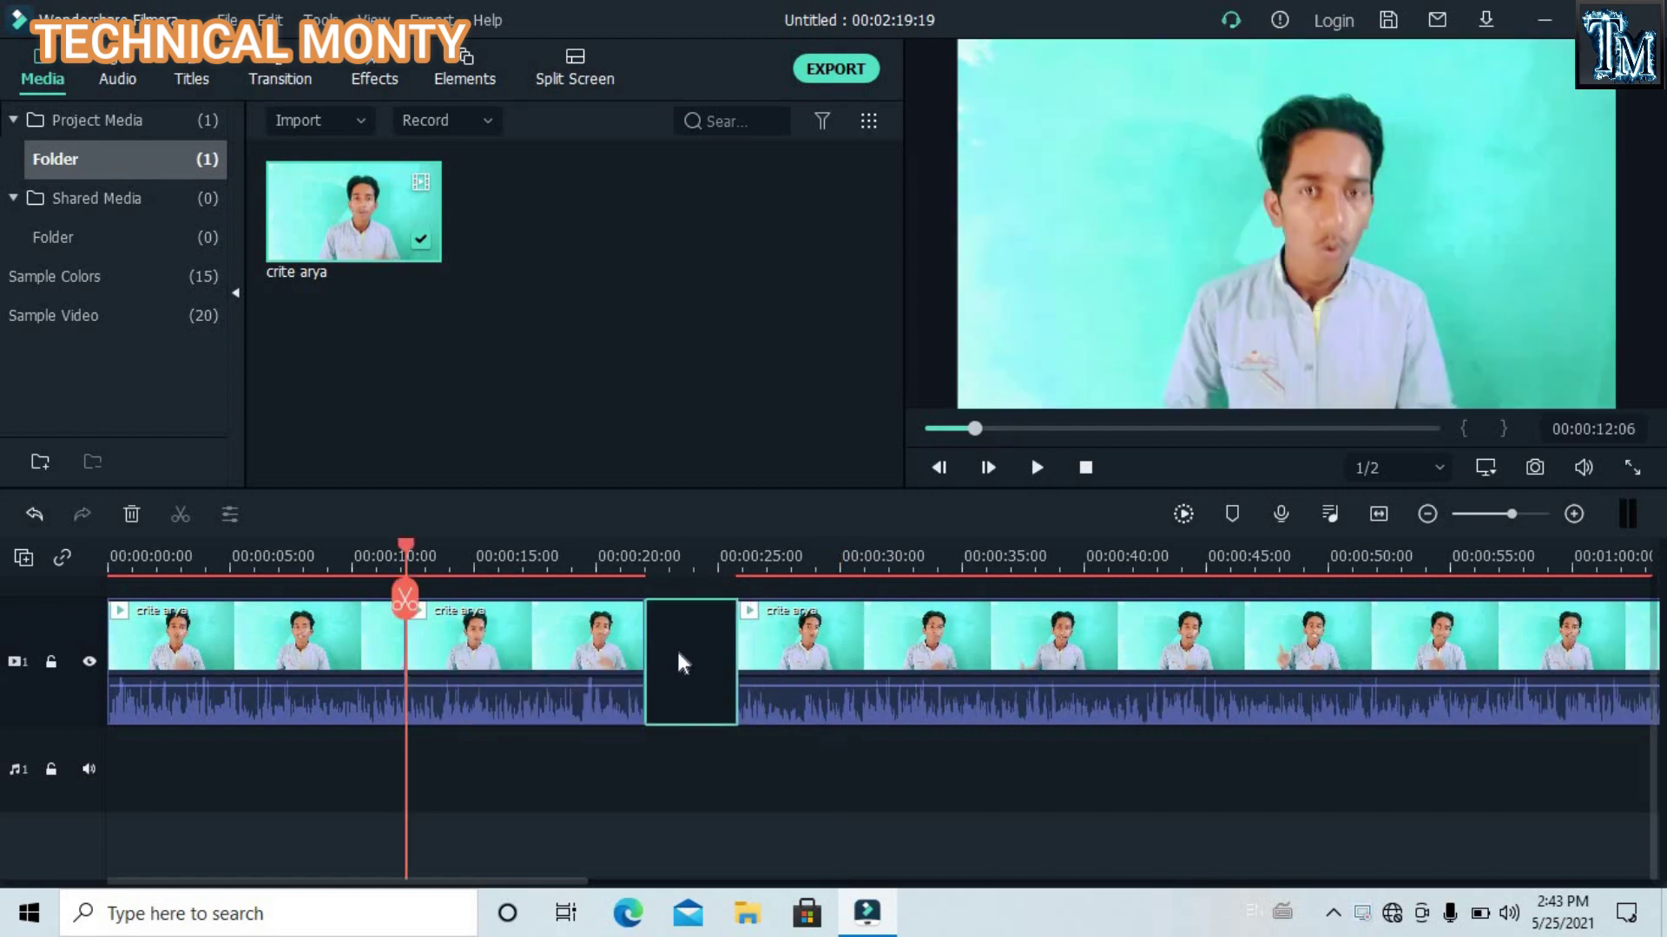
left_click(695, 764)
left_click(689, 669)
key("Delete")
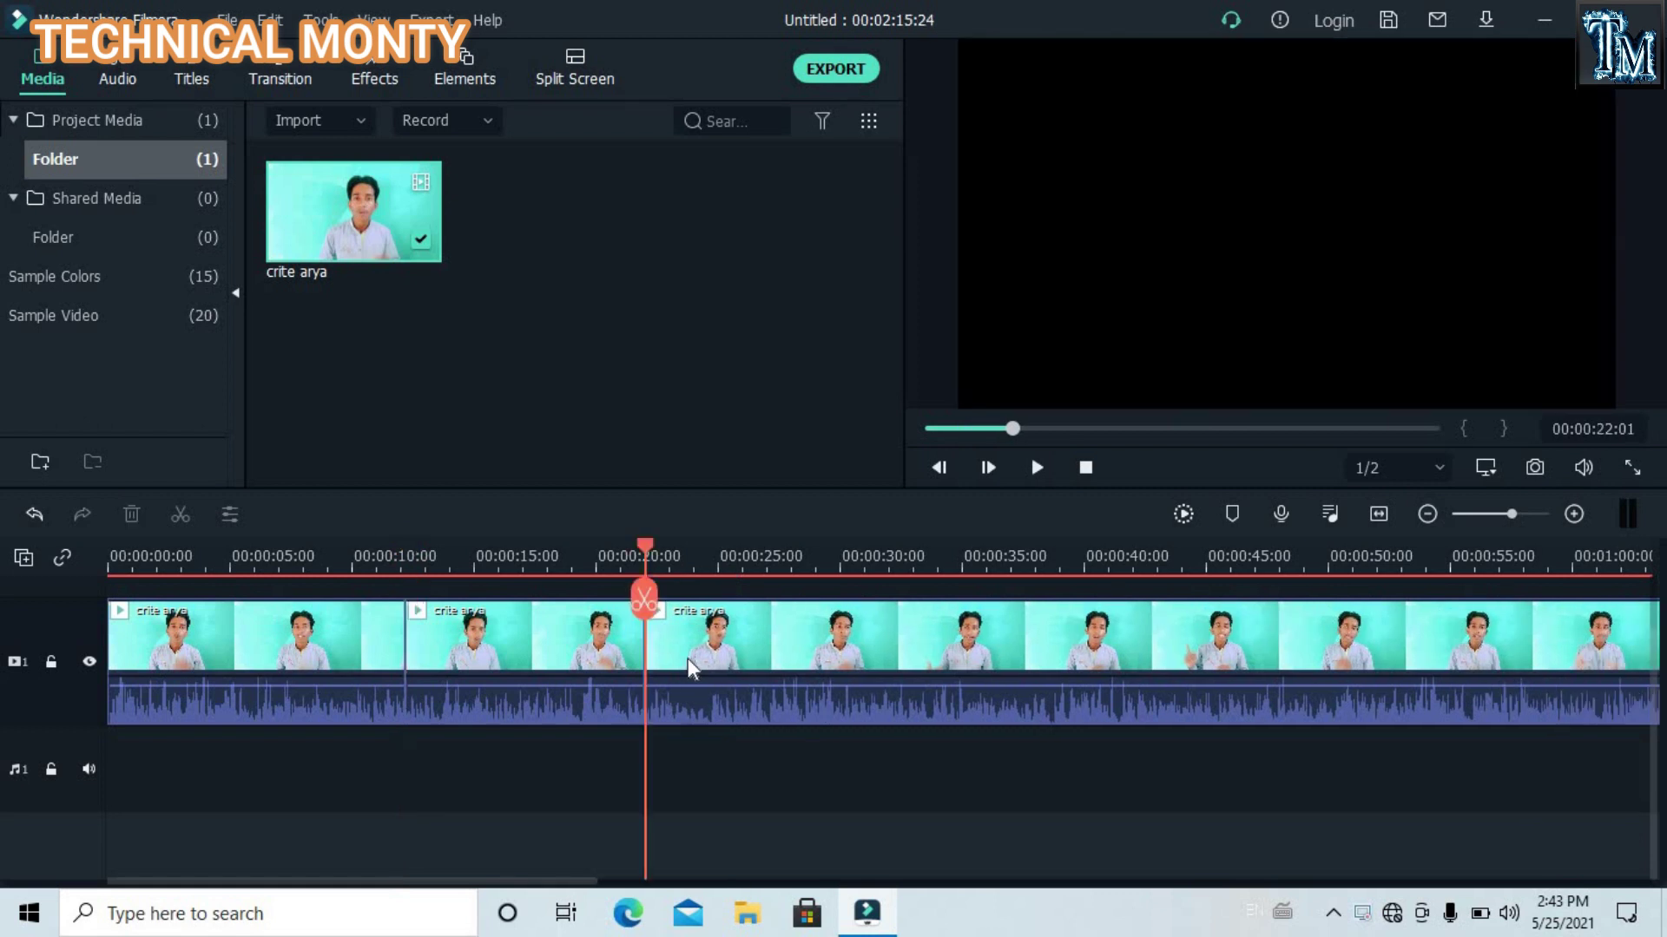
Step: Import the Crock Pot Freestyle Trap Beat music file from the Desktop's make > technical folder
left_click(492, 564)
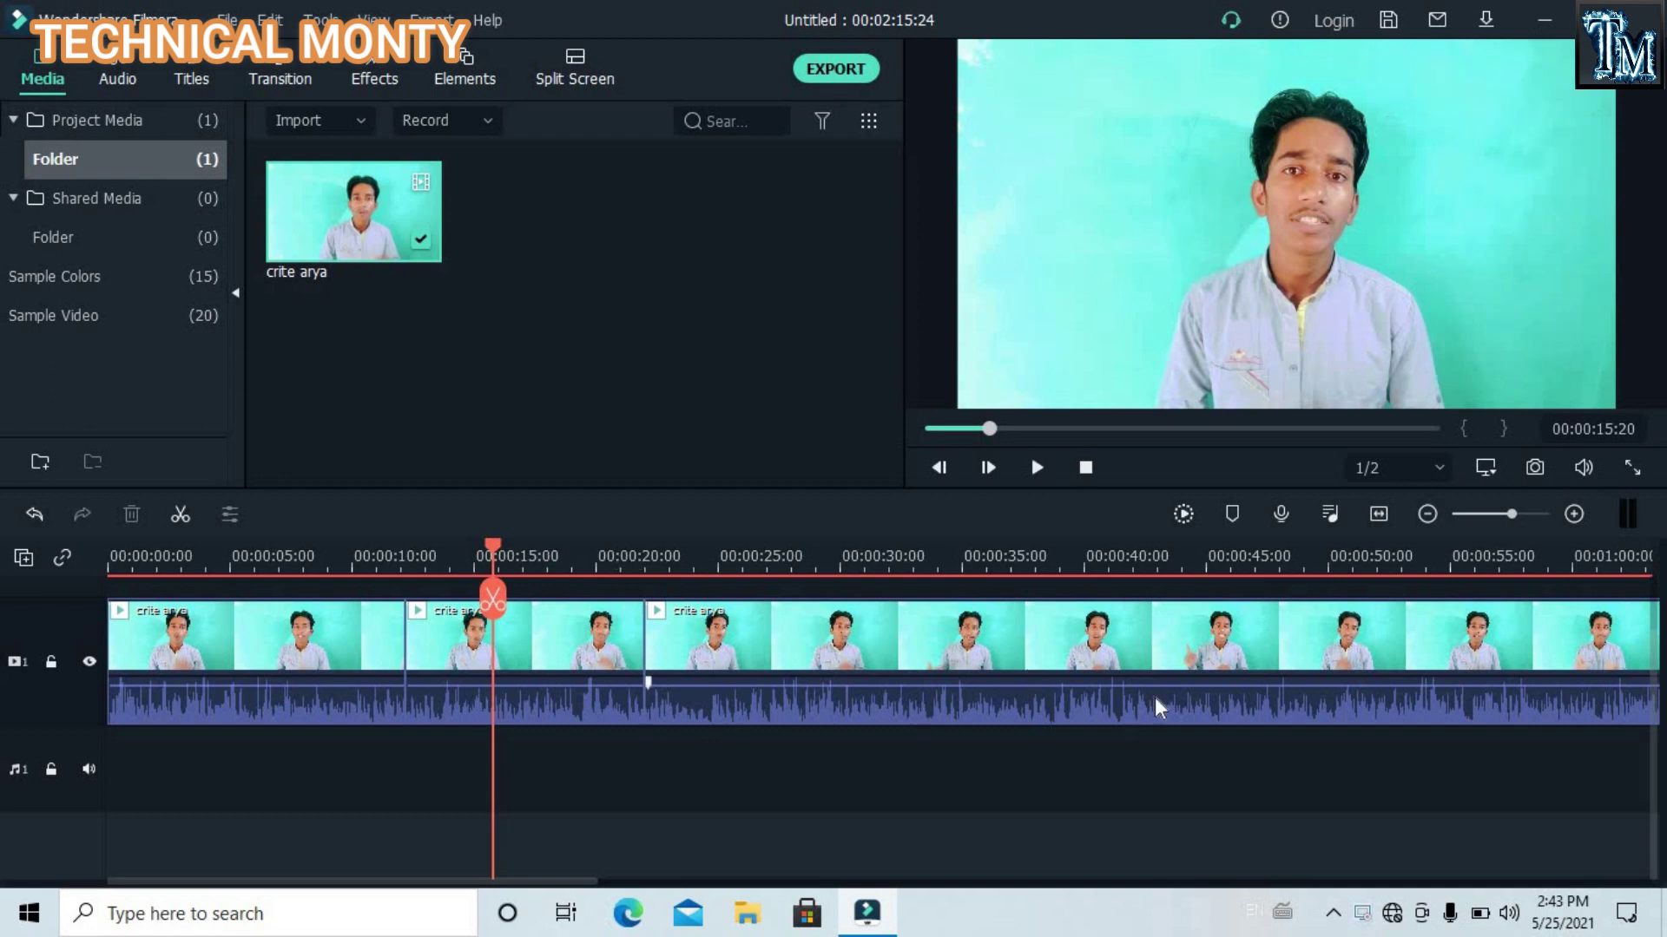
mouse_move(1175, 690)
double_click(568, 349)
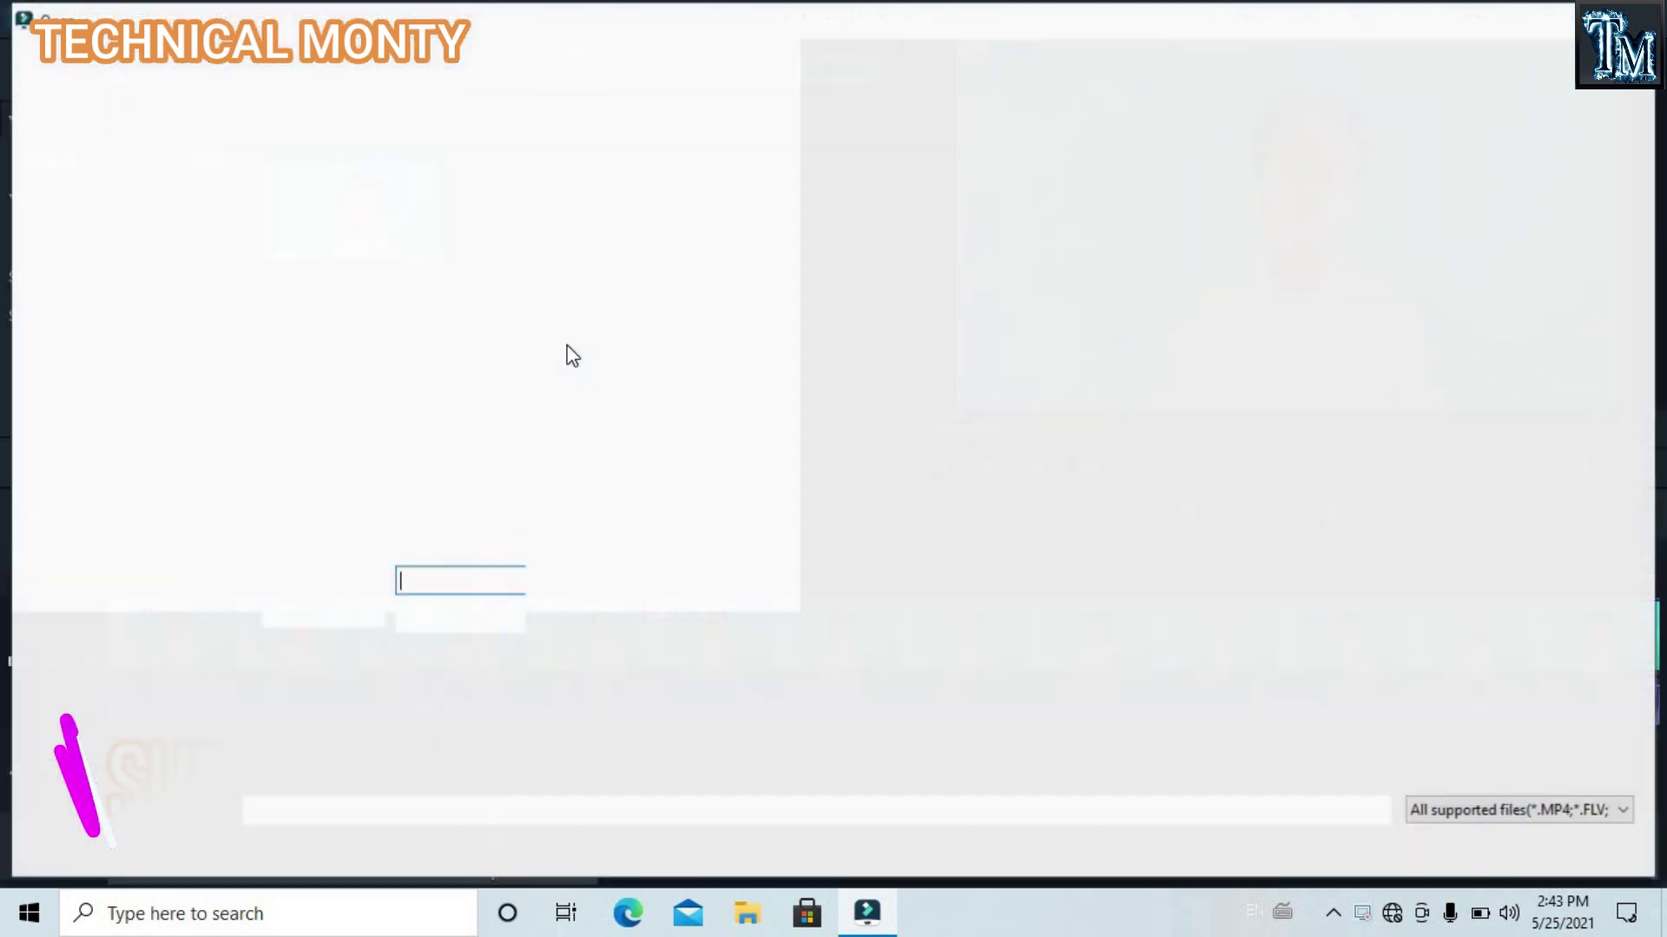
left_click(549, 227)
double_click(549, 227)
double_click(549, 227)
left_click(1308, 247)
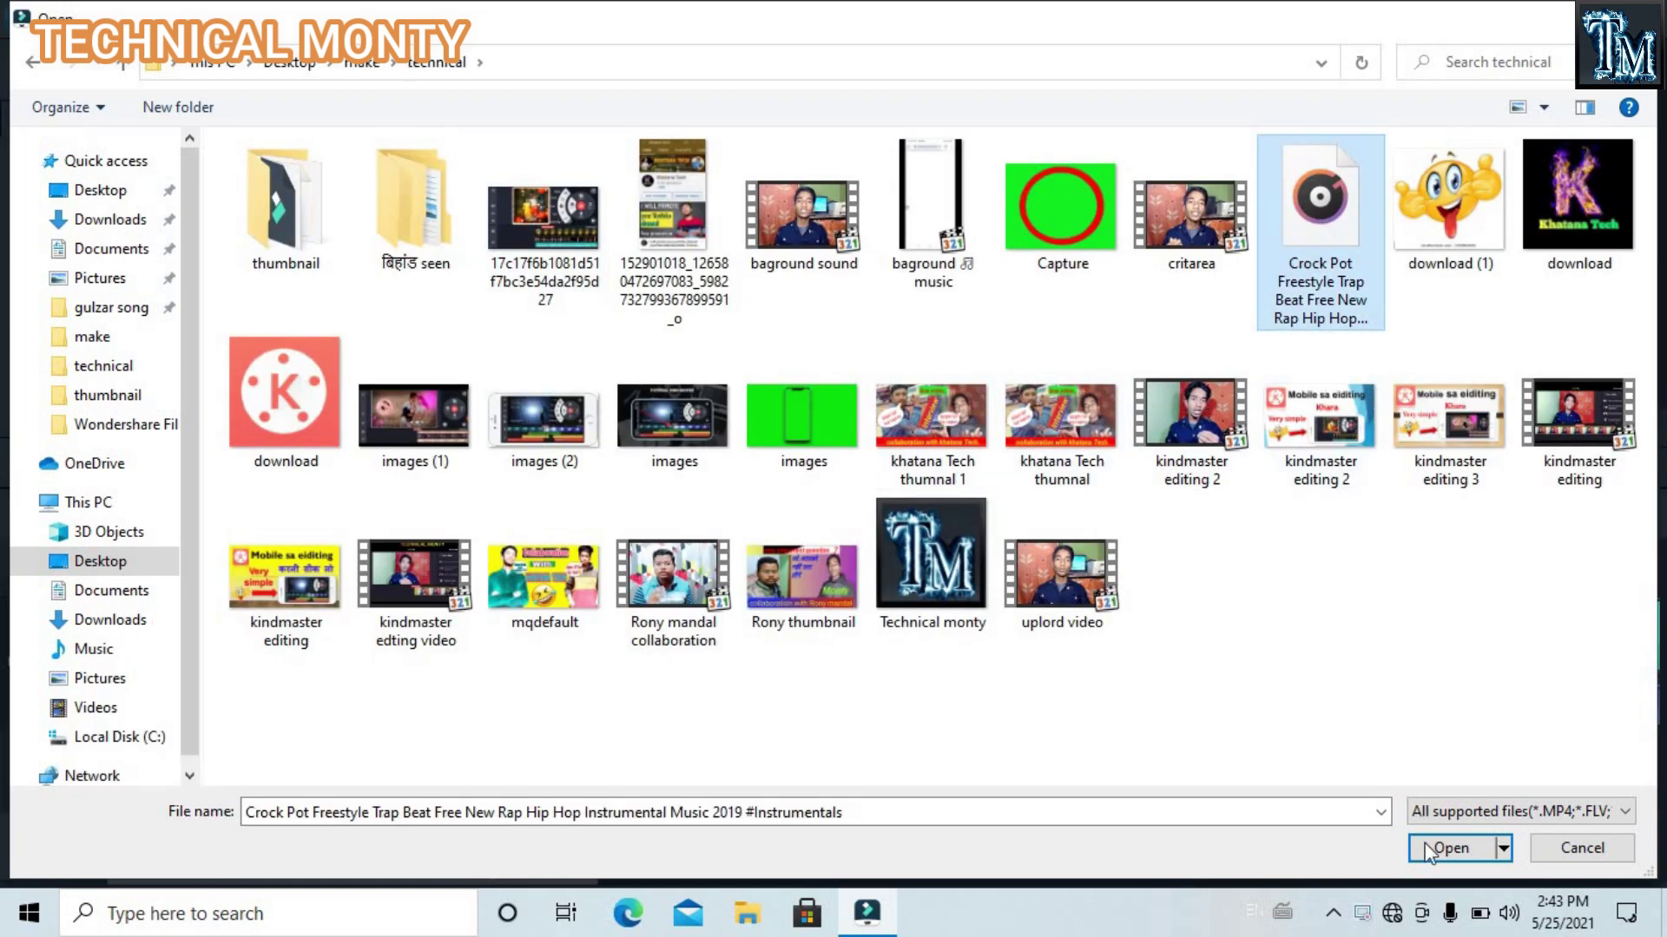
left_click(1449, 848)
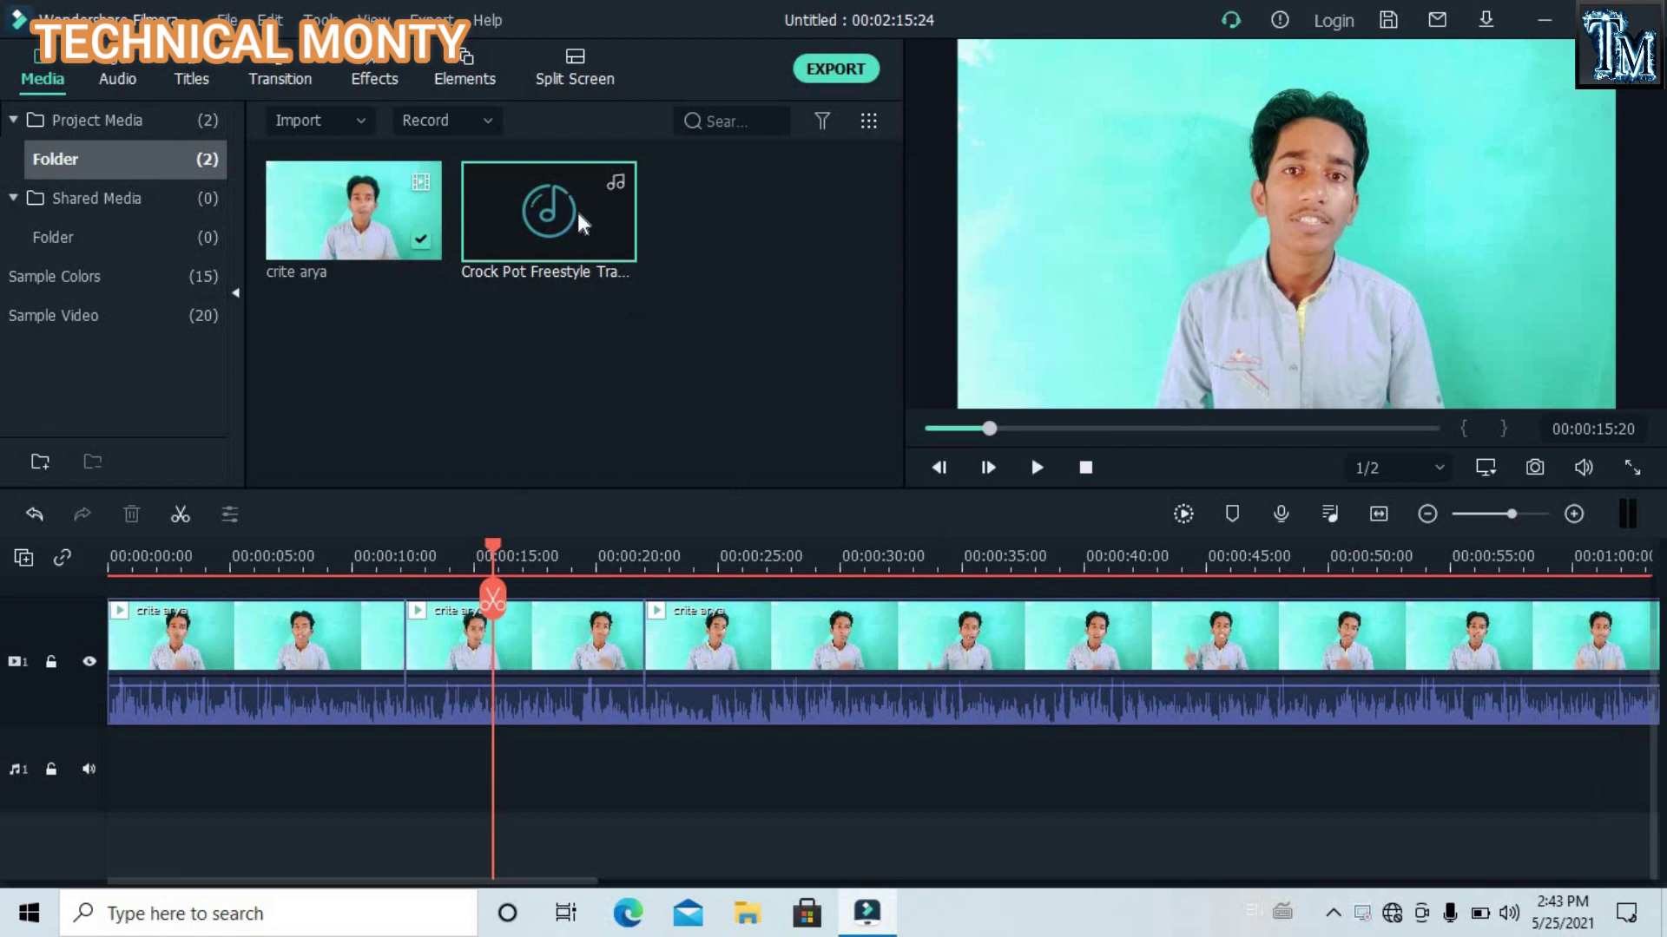
Step: Place the Crock Pot Freestyle music at the start of audio track 1 and lower its volume to -15.96 dB
left_click_drag(552, 205, 69, 664)
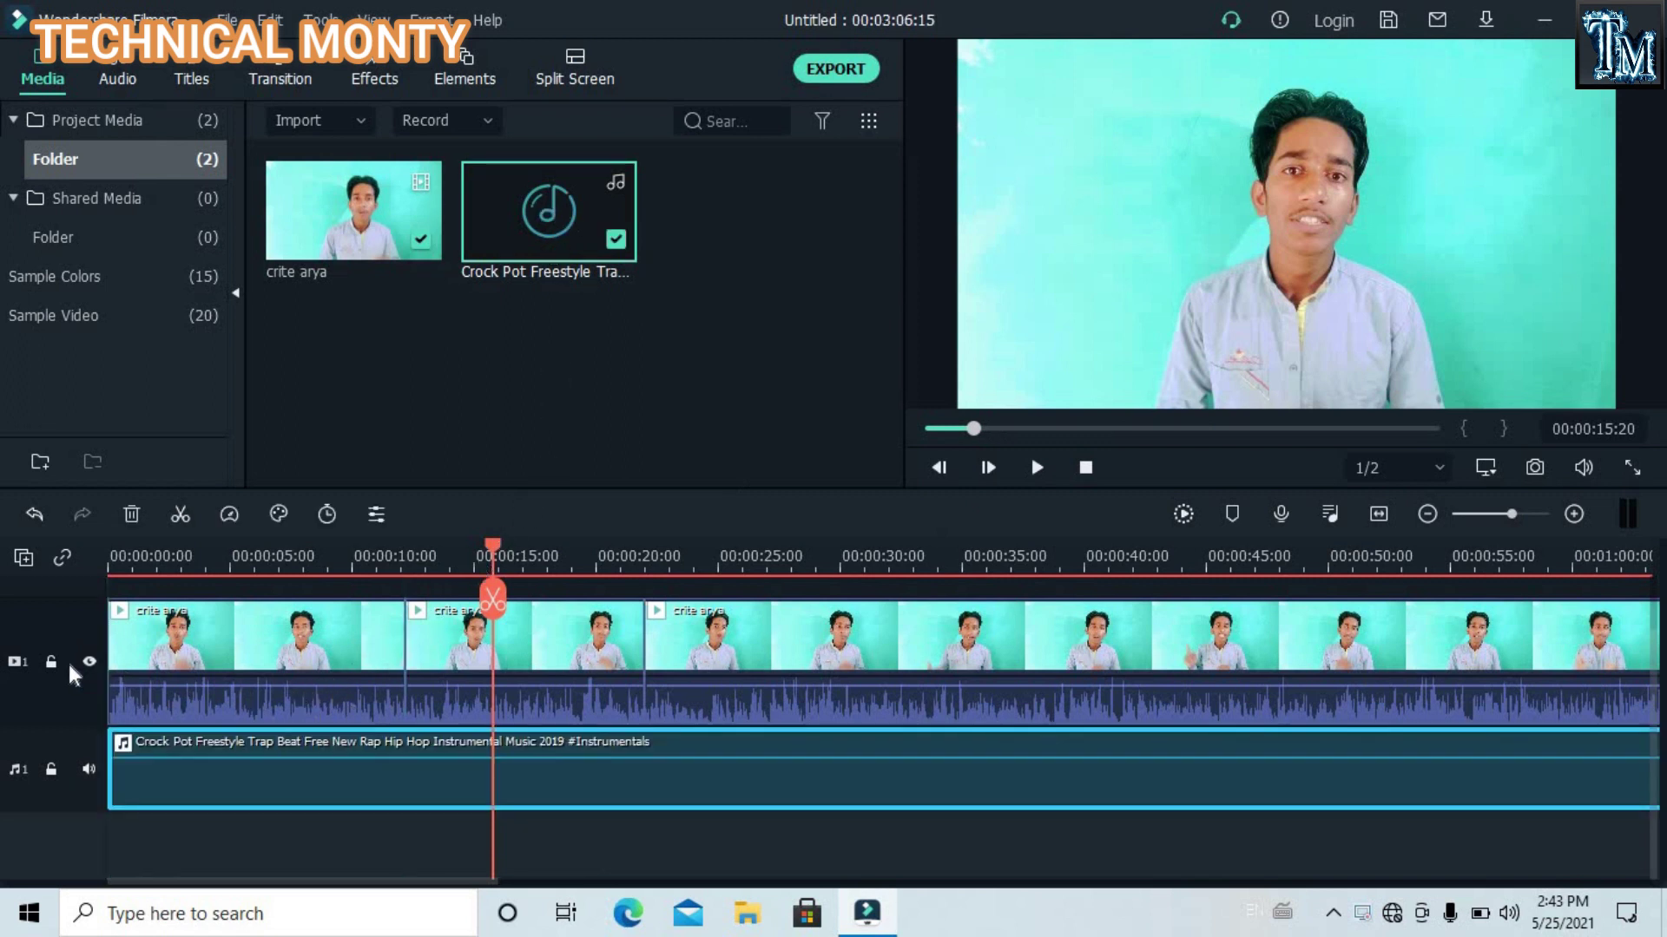
key("space")
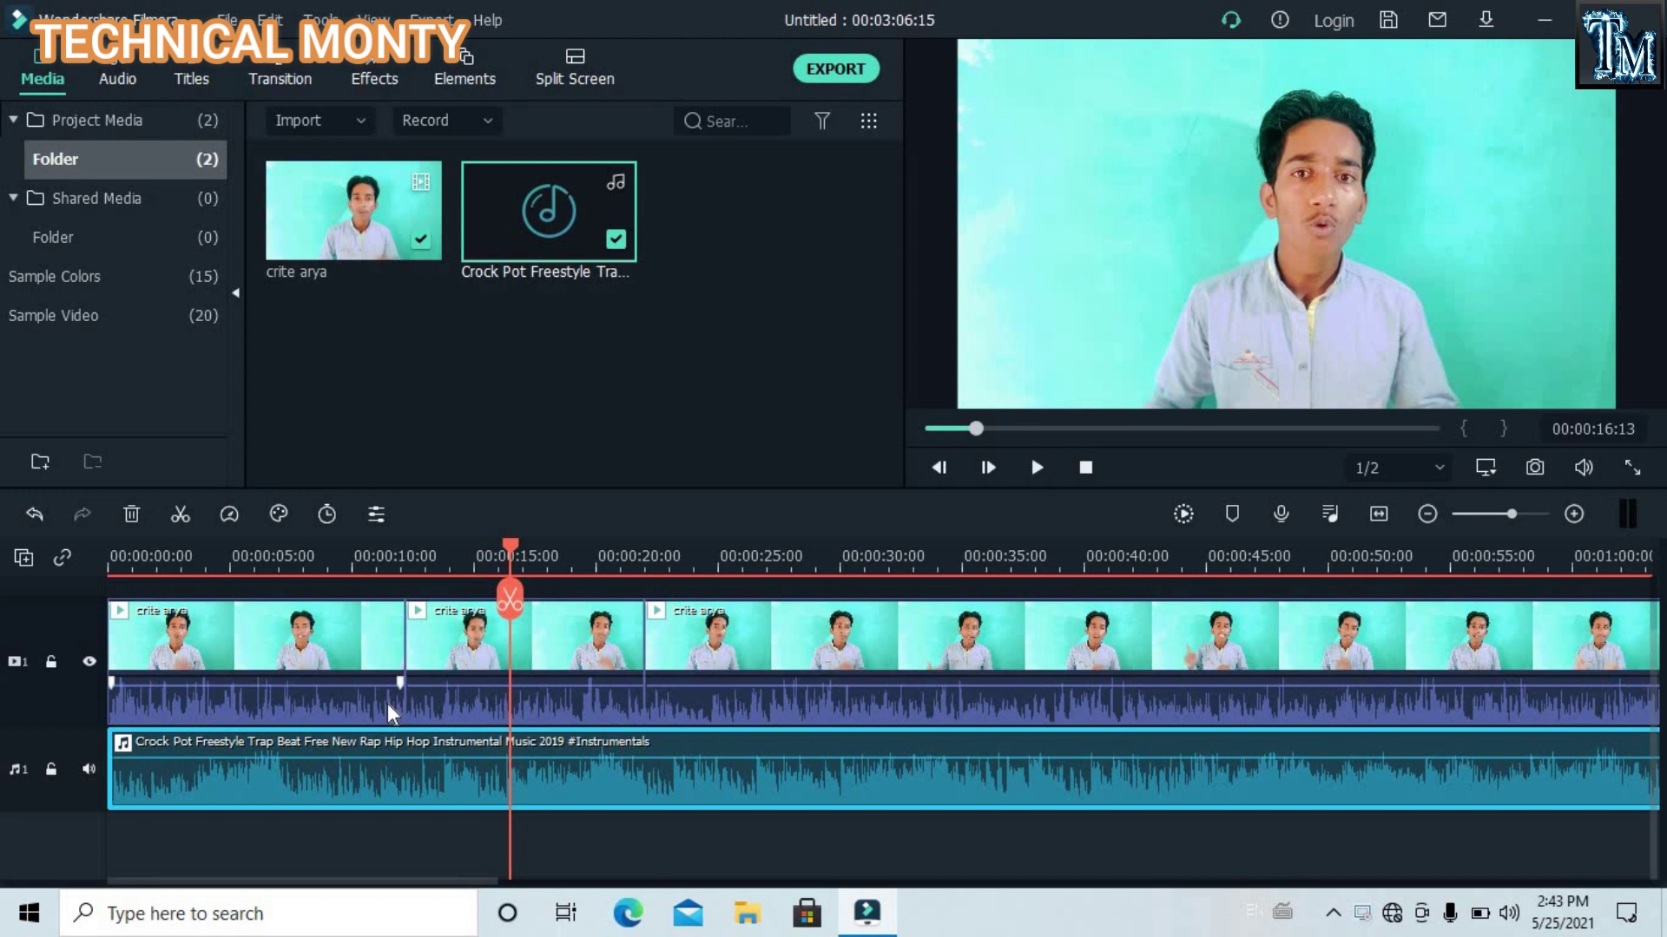
mouse_move(538, 756)
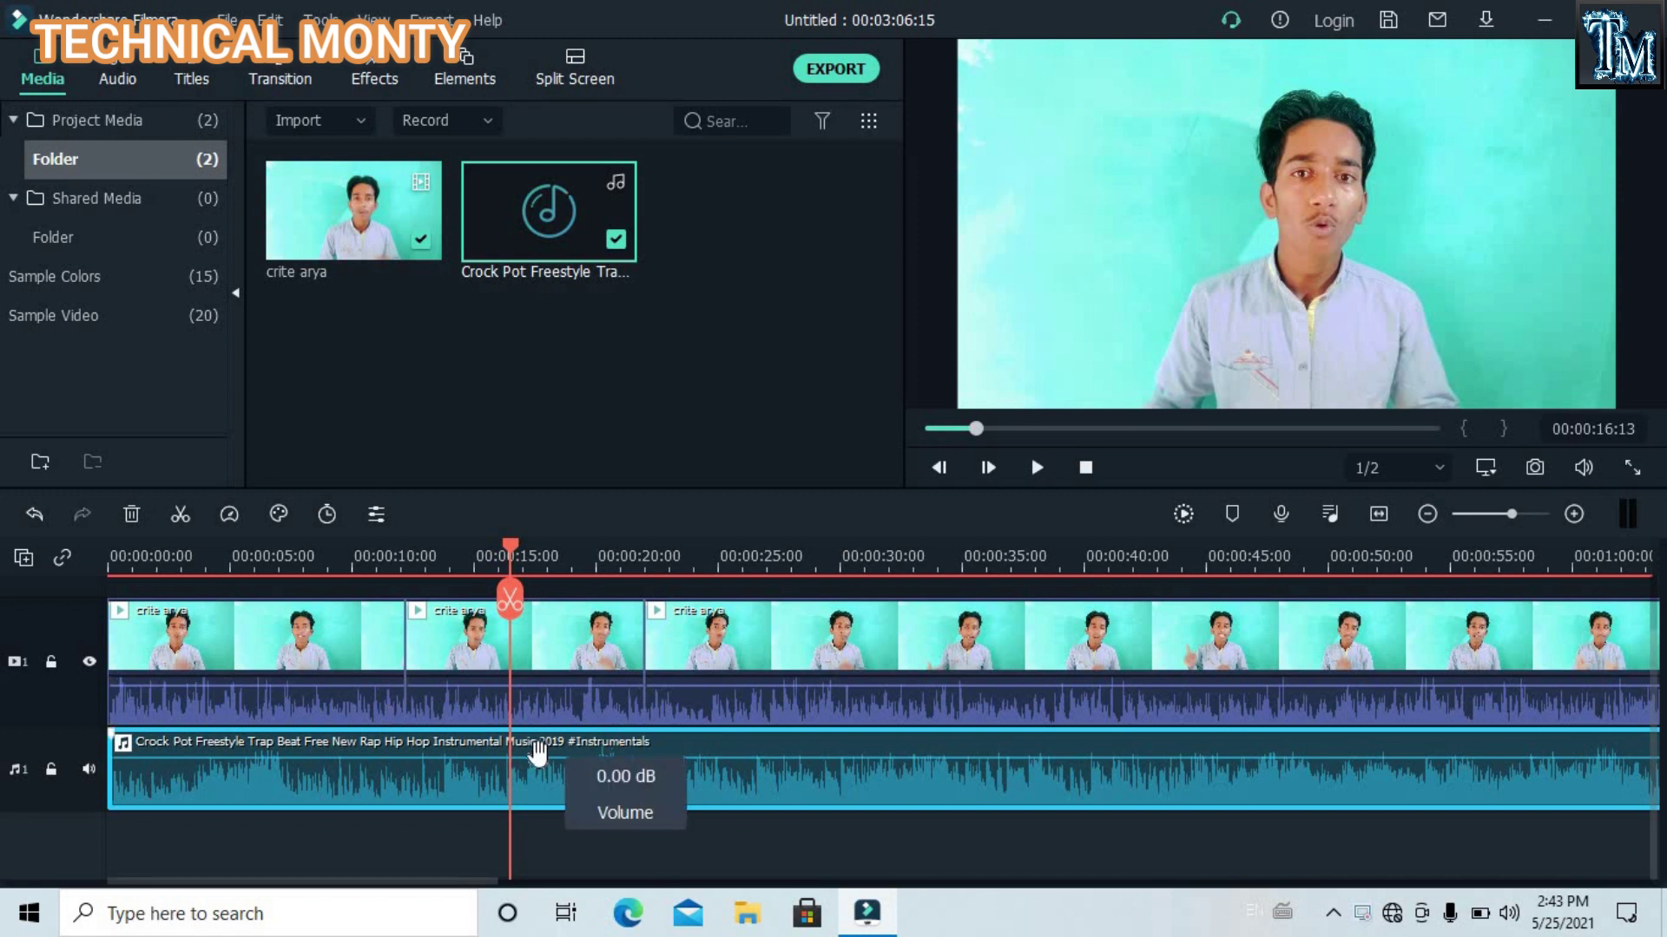
left_click_drag(538, 757, 523, 788)
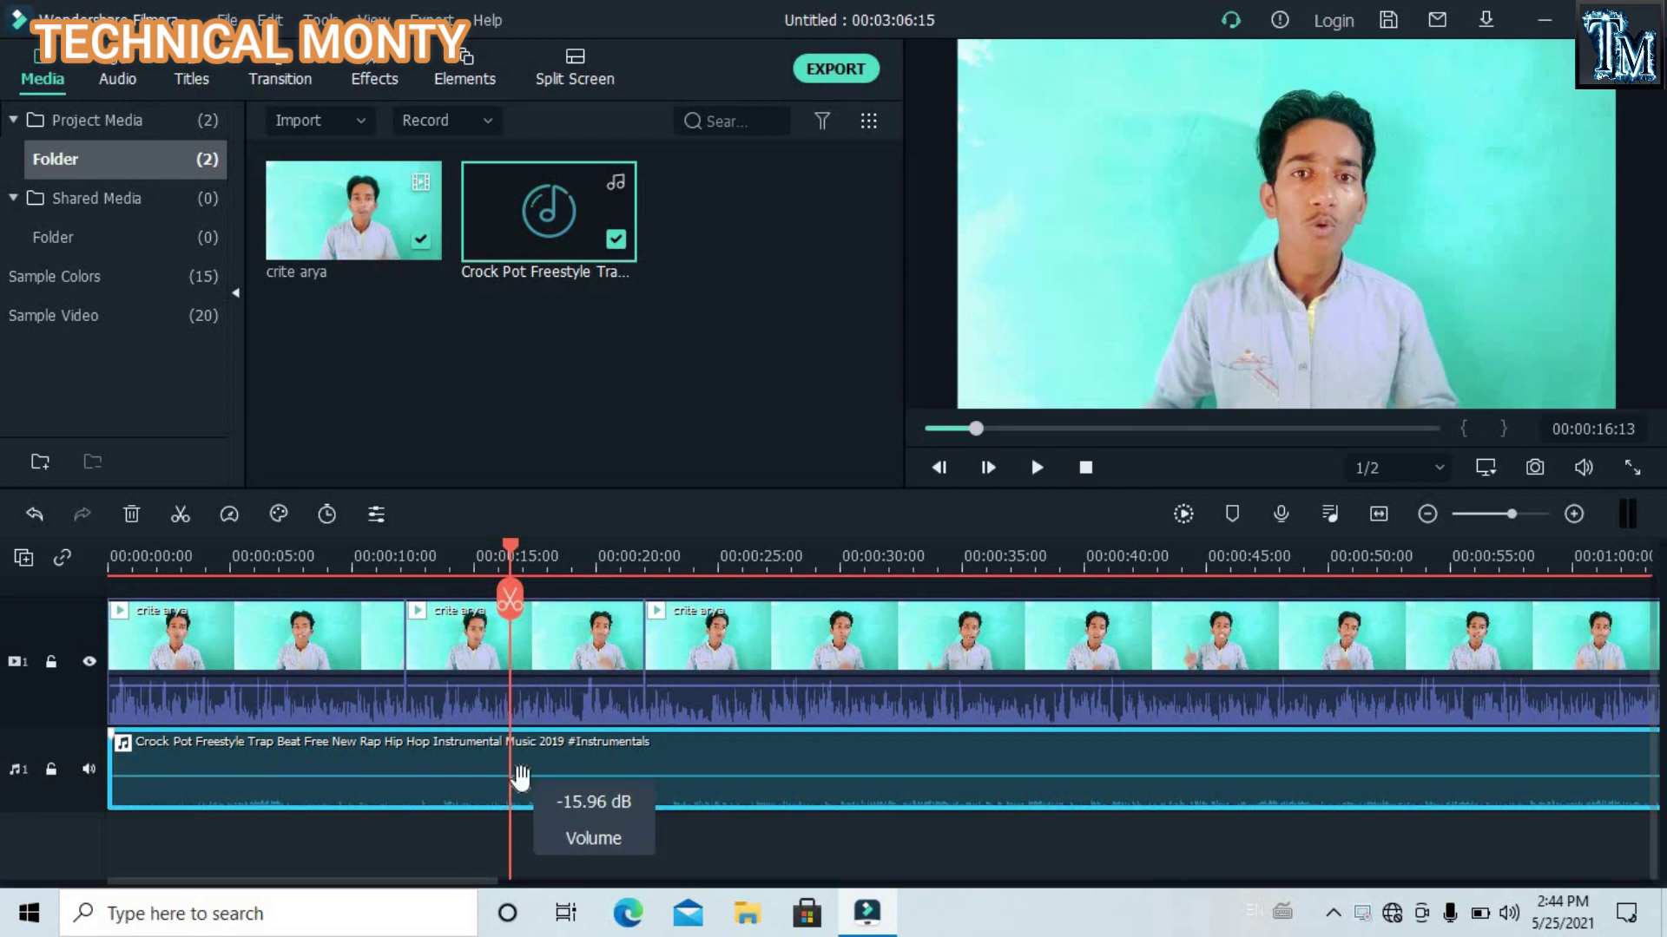
key("space")
key("space")
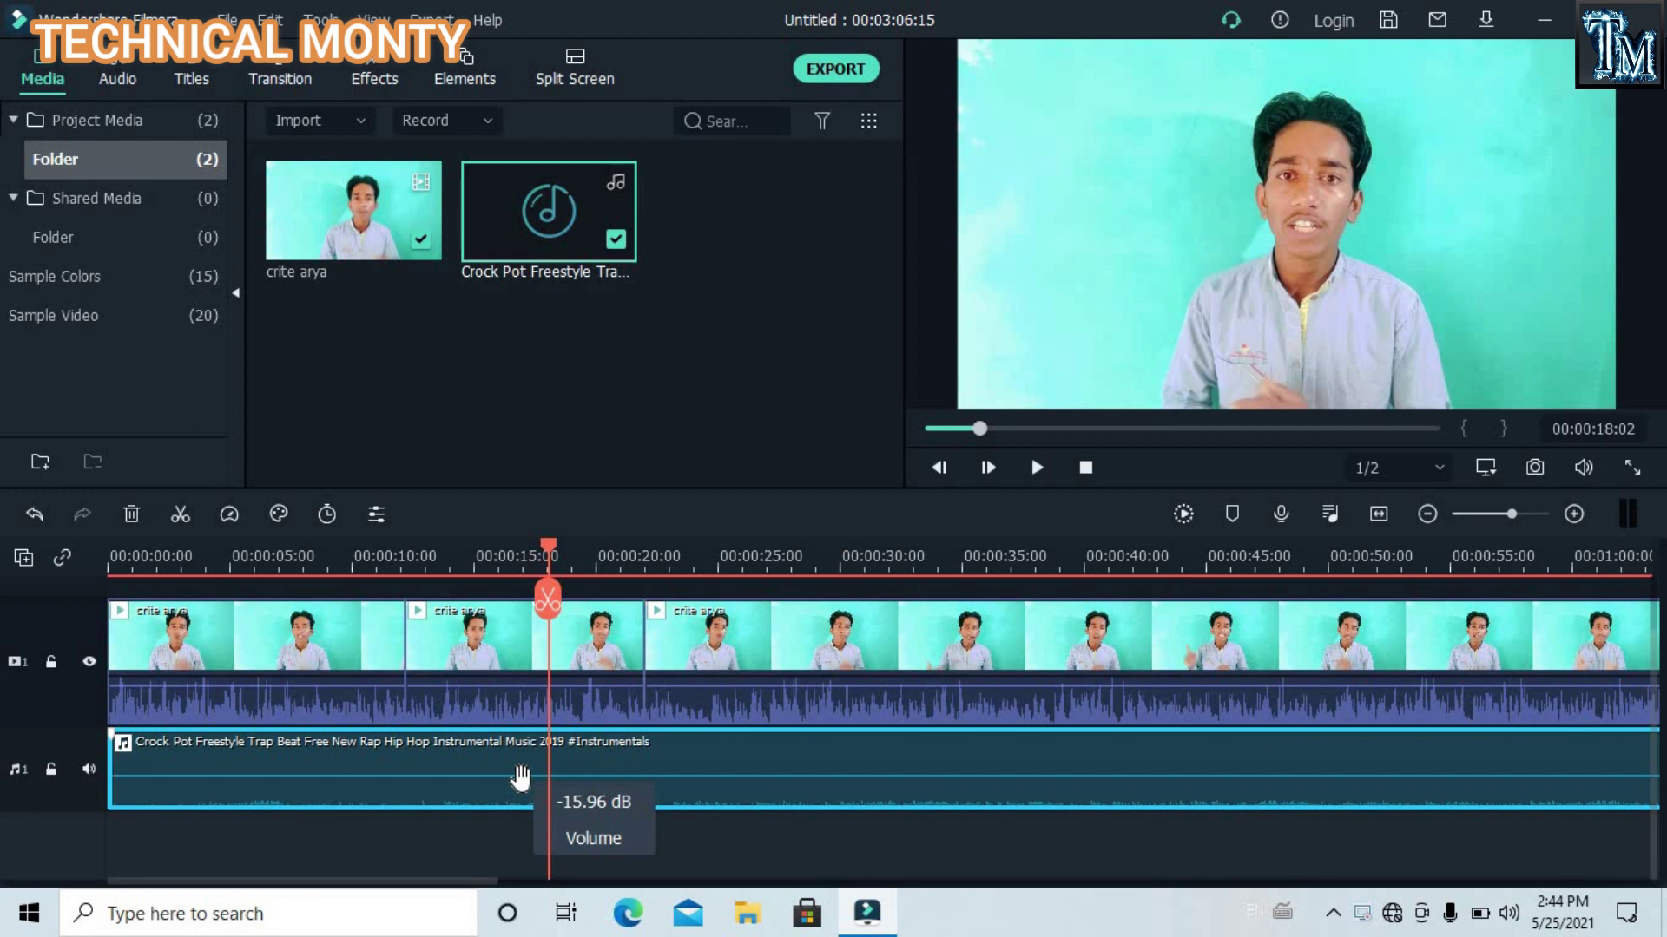
Step: Add the Default Title on a new track above the second video piece, starting at about 14 seconds
left_click_drag(592, 710, 398, 531)
left_click(421, 560)
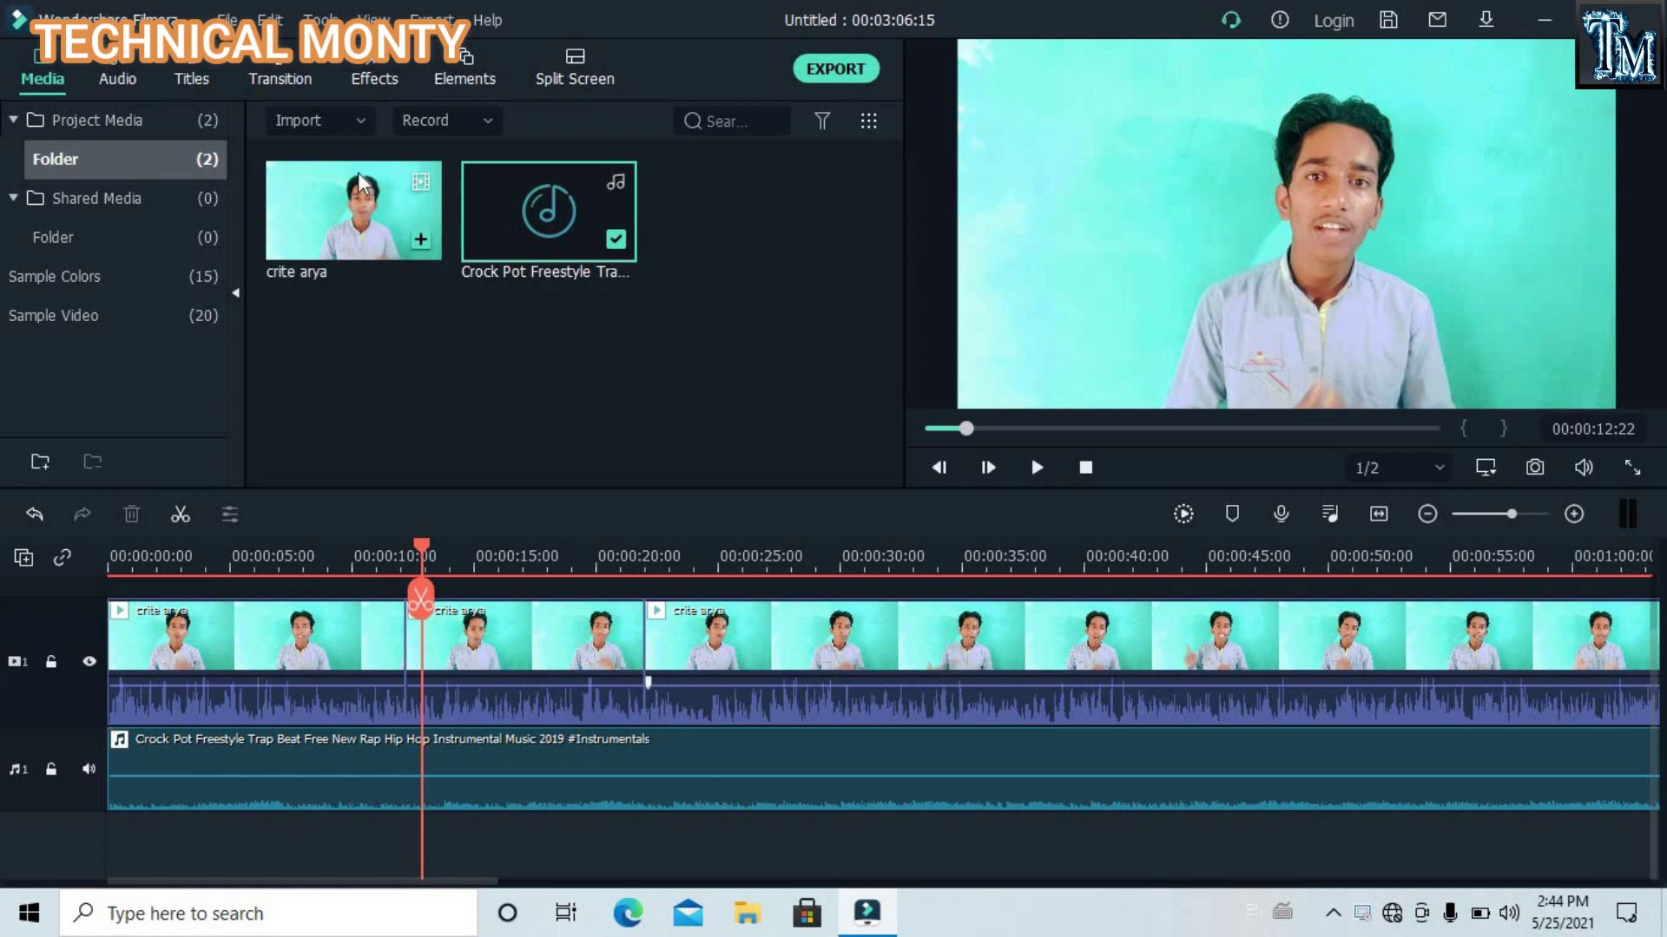
left_click(191, 71)
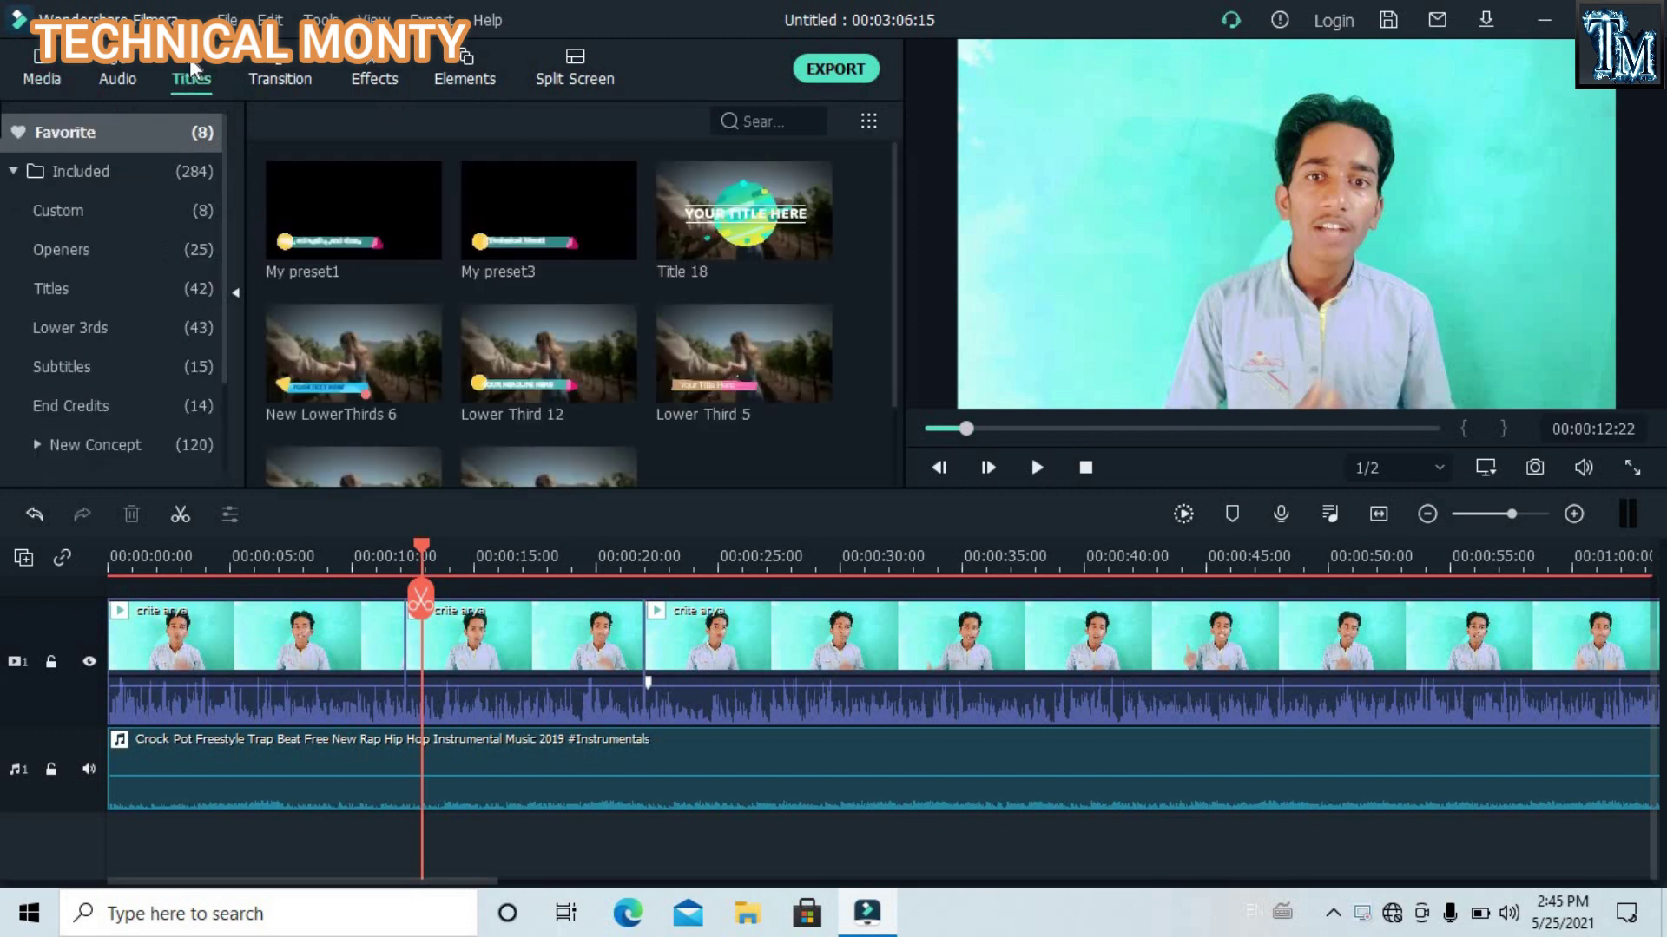
left_click(104, 170)
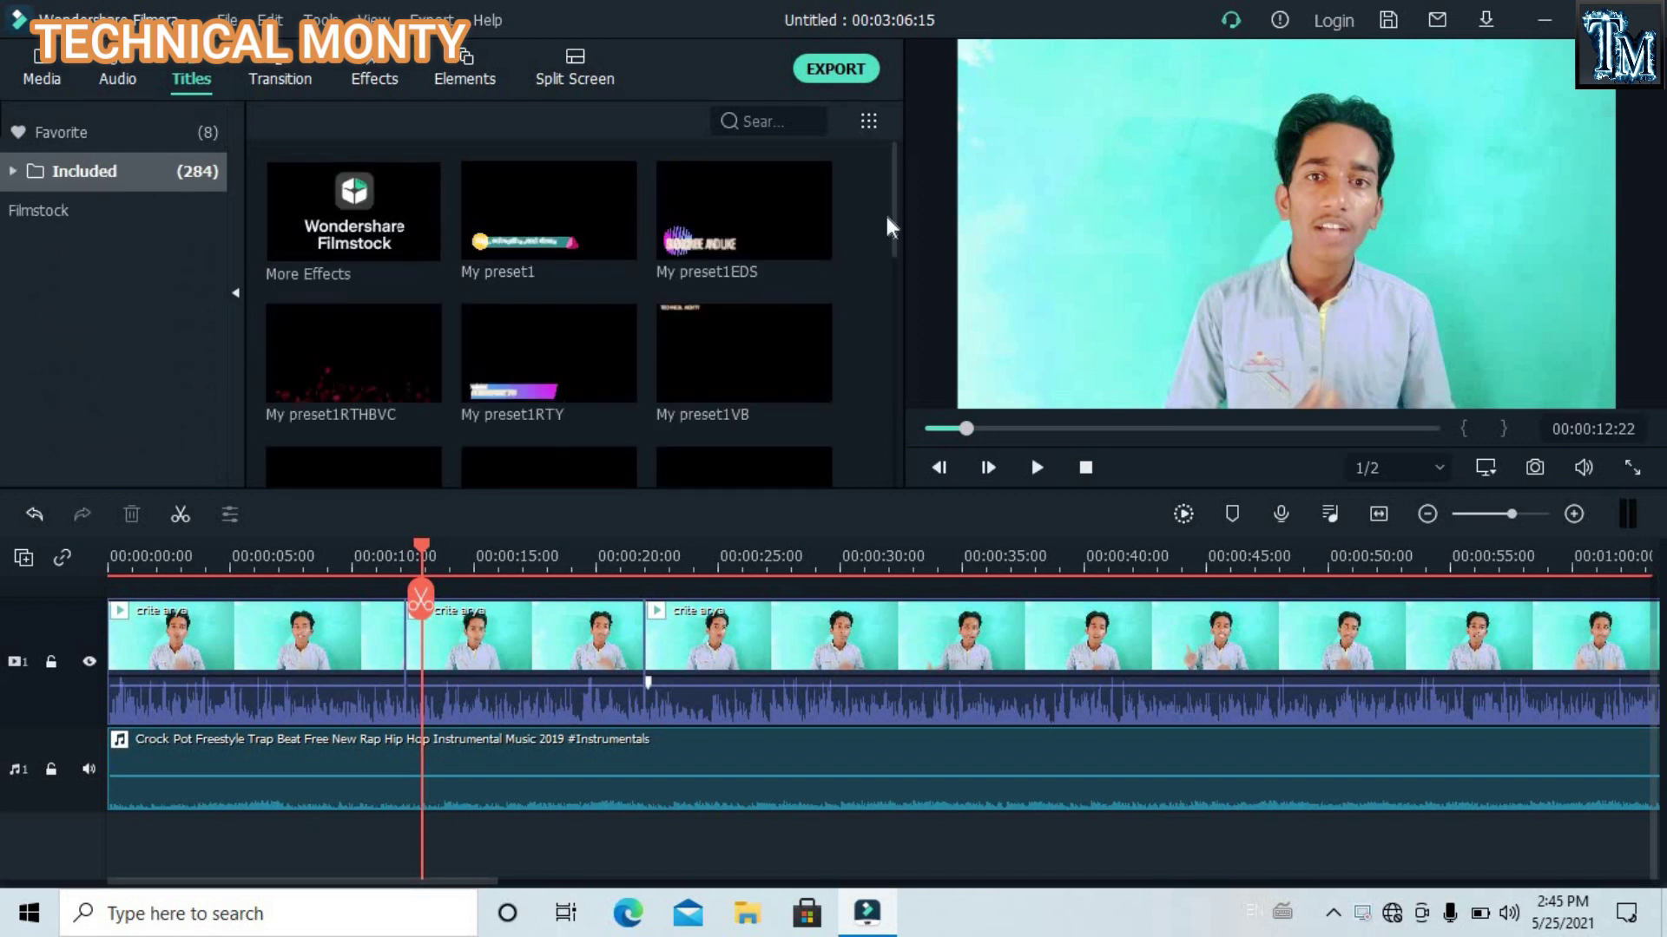
left_click_drag(893, 205, 911, 278)
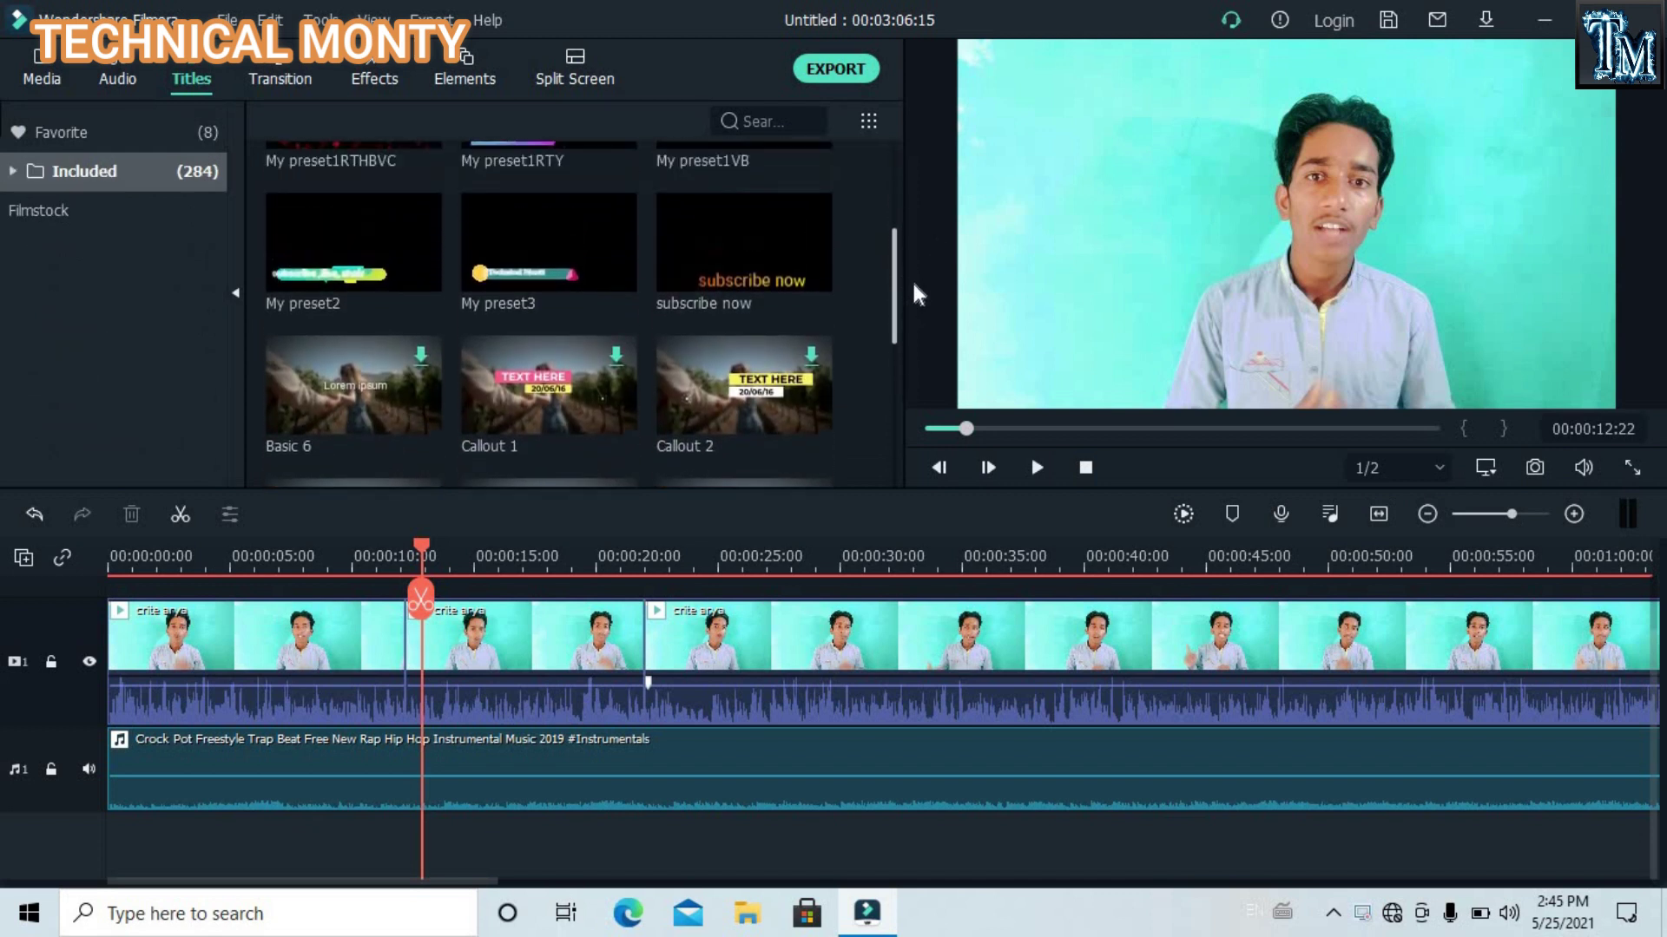
left_click(558, 257)
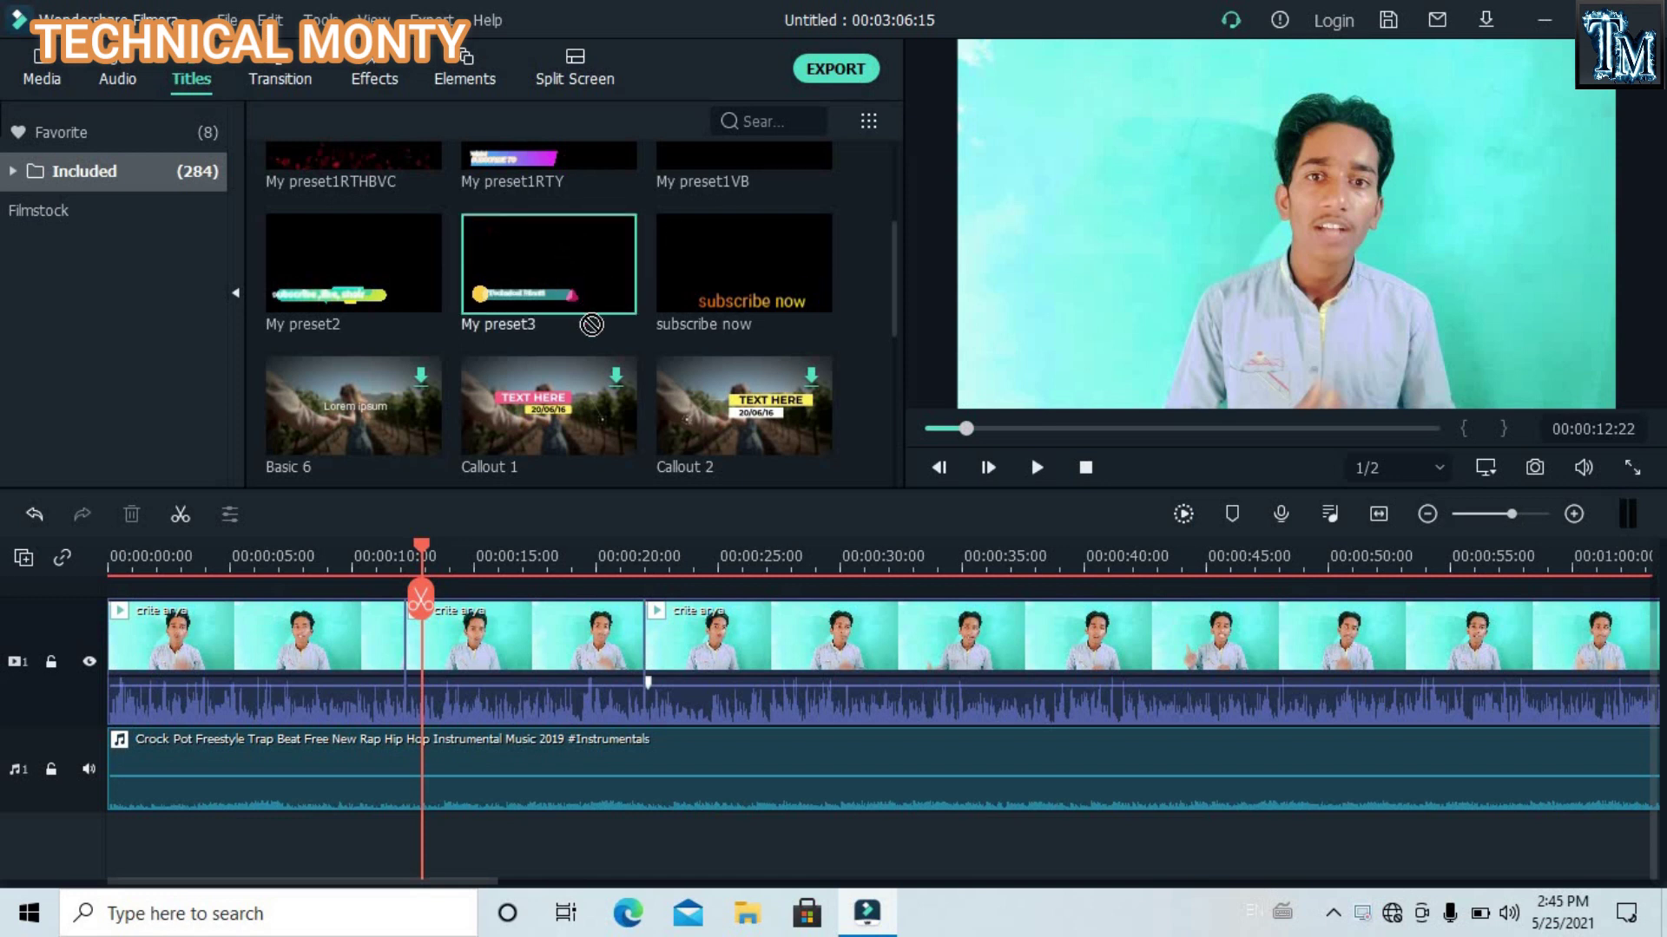
left_click_drag(894, 253, 932, 391)
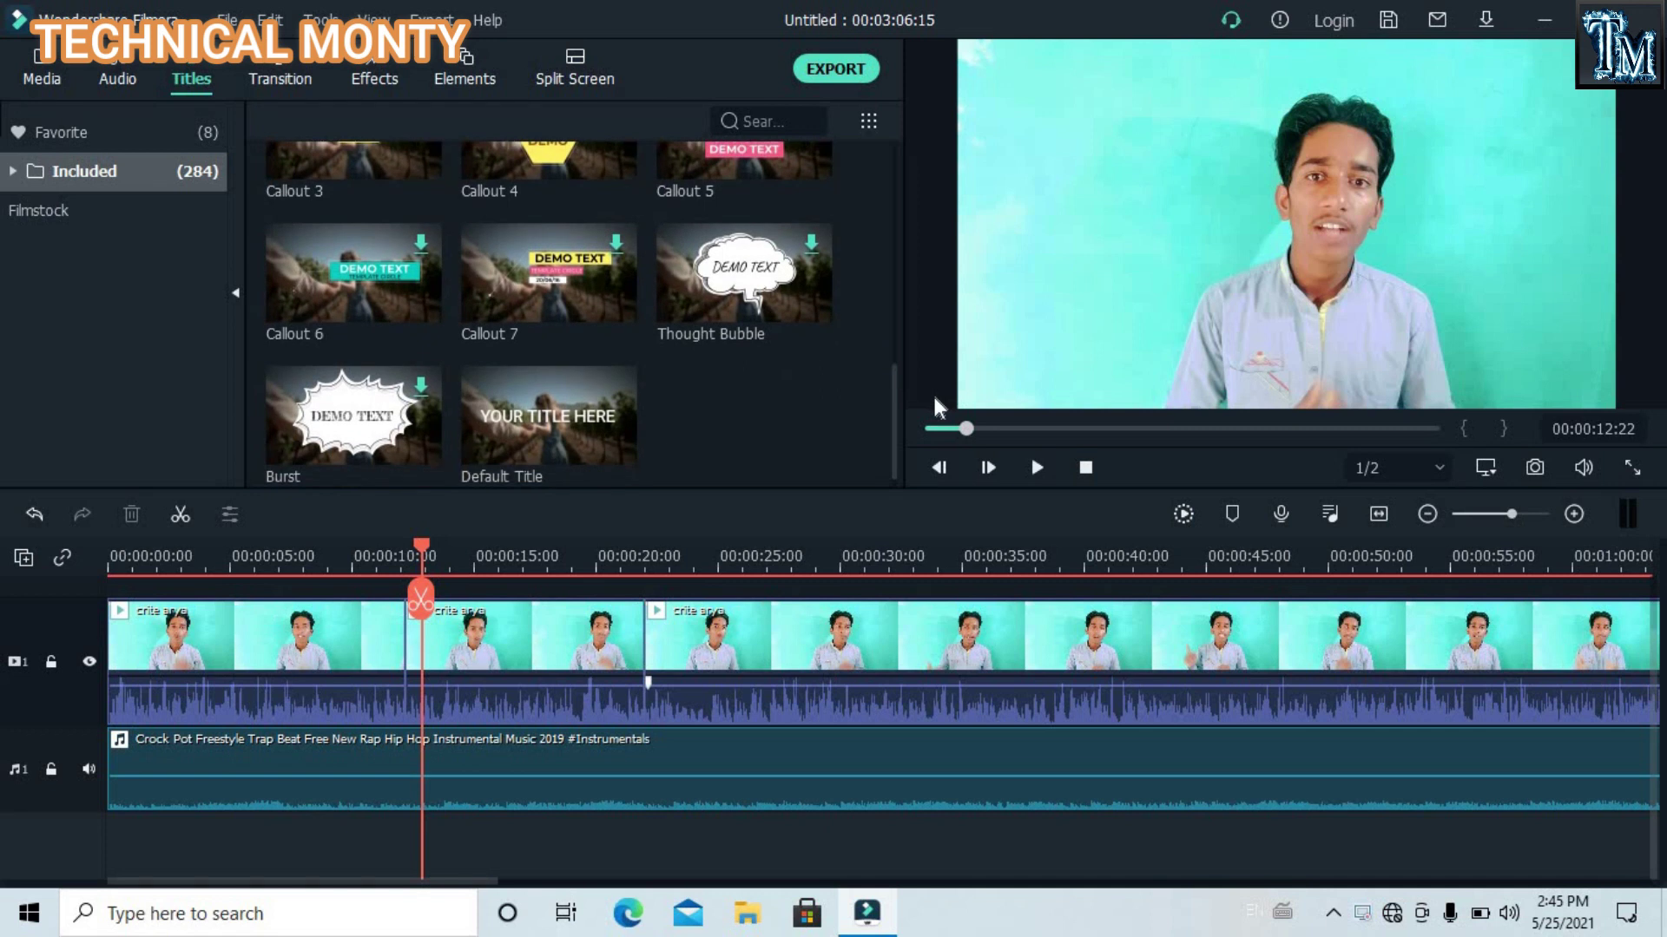
left_click_drag(544, 394, 460, 603)
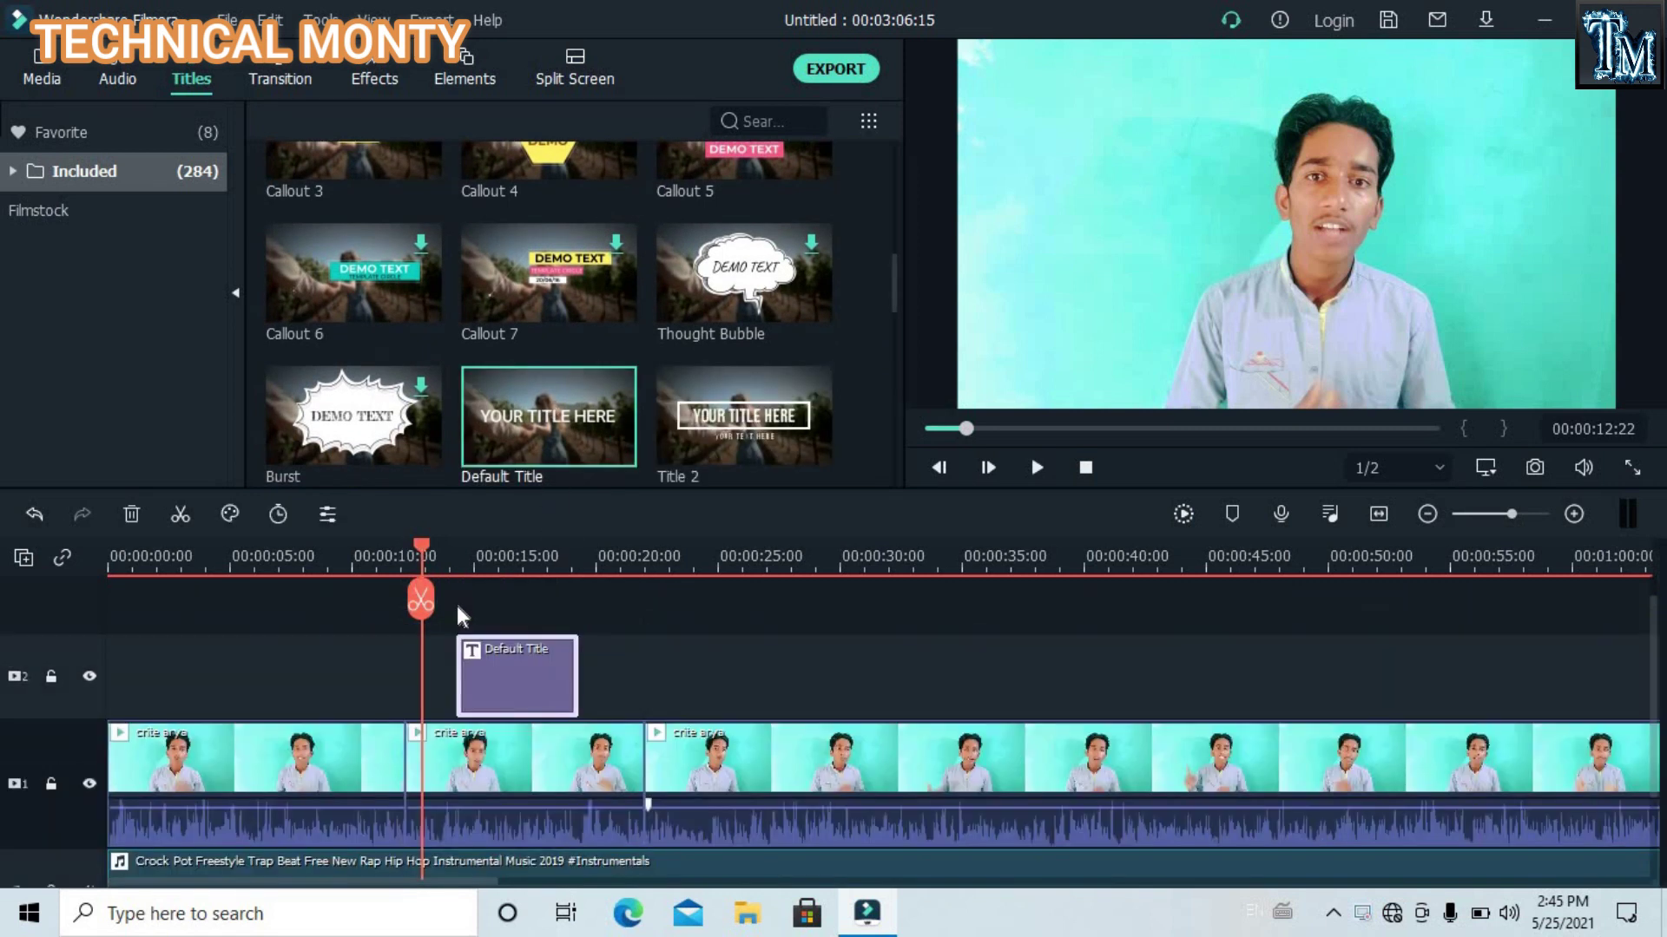
Step: Replace the default title's text with "subscribe now"
left_click(463, 565)
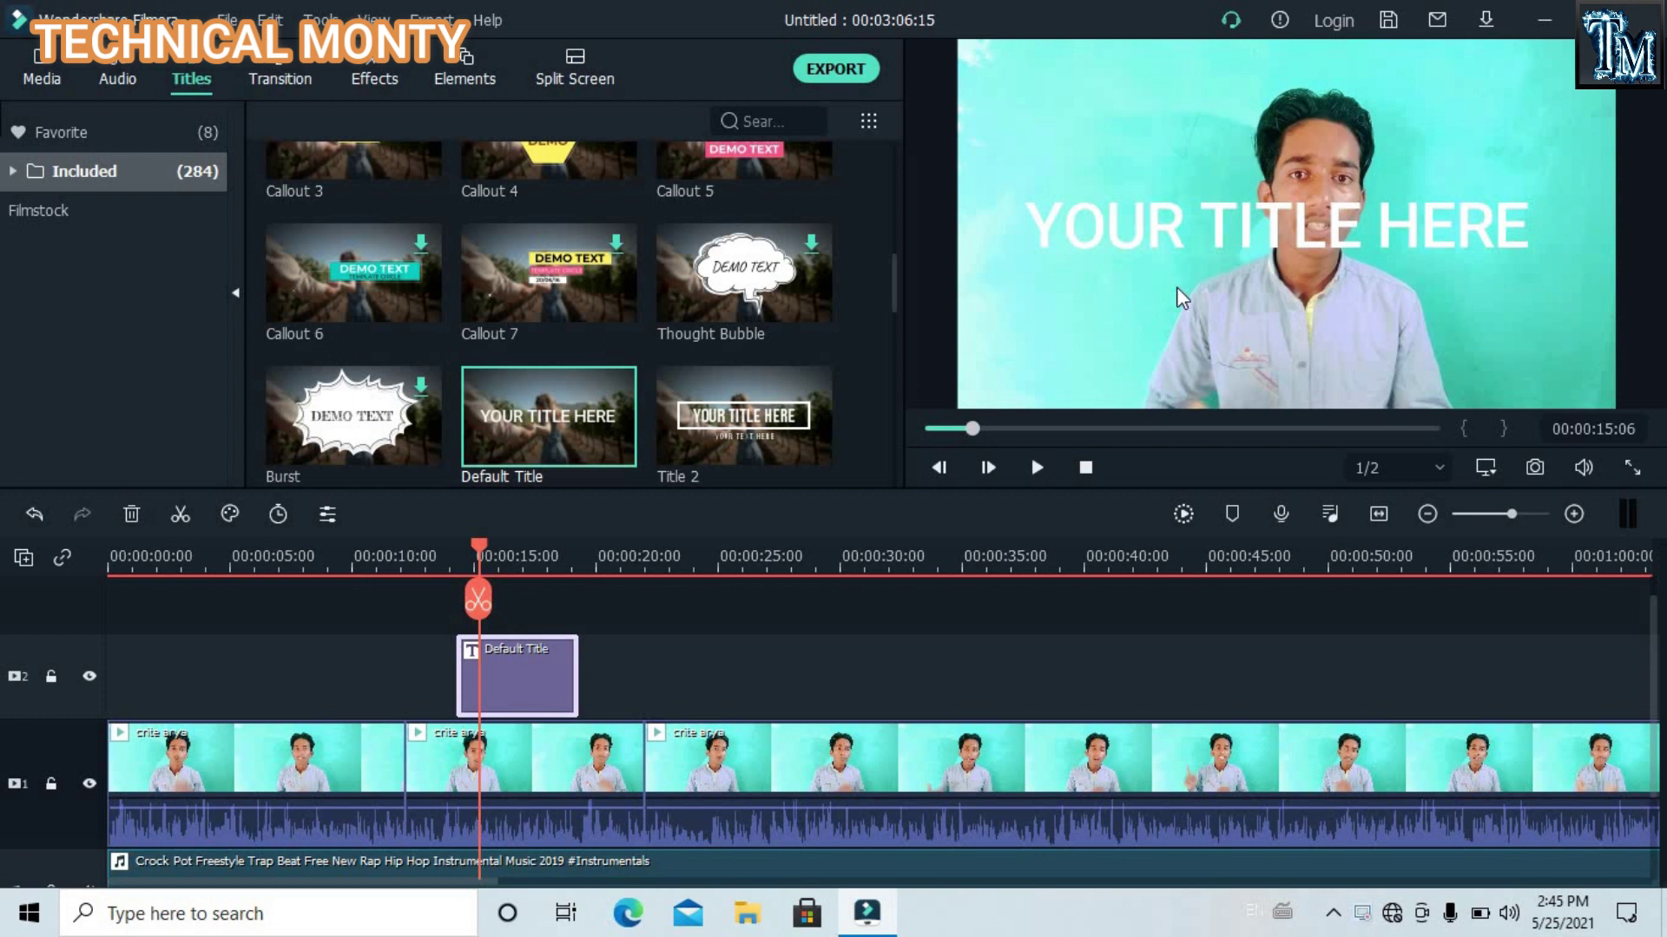
double_click(1296, 231)
left_click(674, 242)
key("BackSpace")
key("BackSpace")
key("BackSpace")
key("BackSpace")
key("BackSpace")
key("BackSpace")
key("BackSpace")
key("BackSpace")
key("BackSpace")
key("BackSpace")
key("BackSpace")
key("BackSpace")
key("BackSpace")
key("BackSpace")
key("BackSpace")
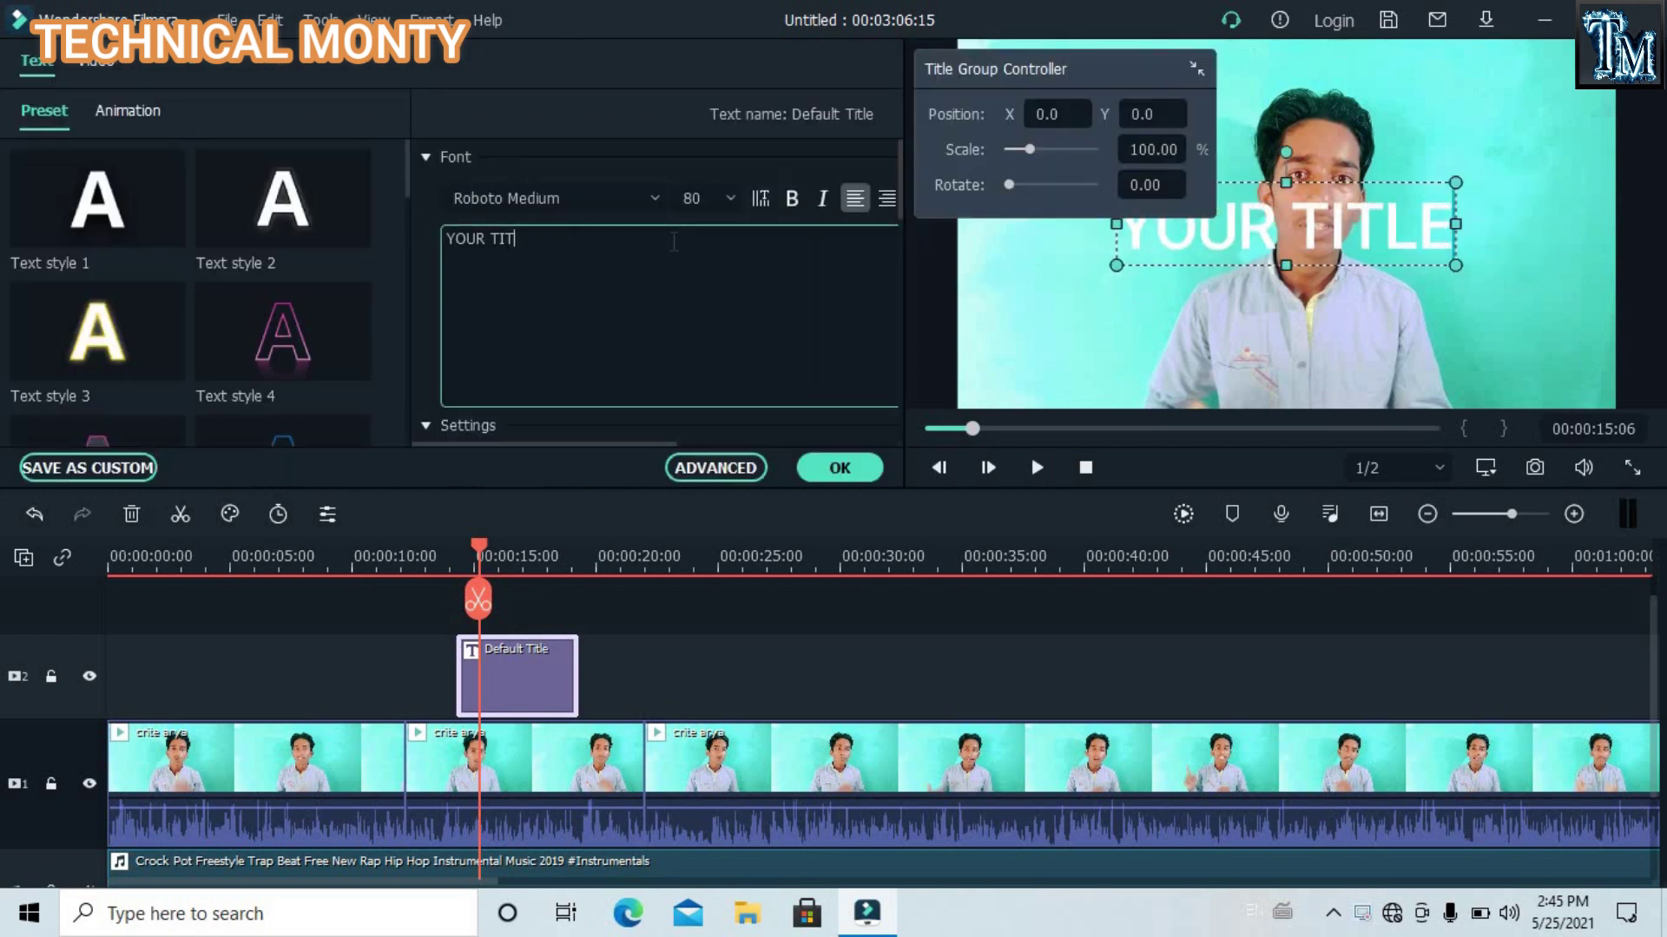
type("subscribe now")
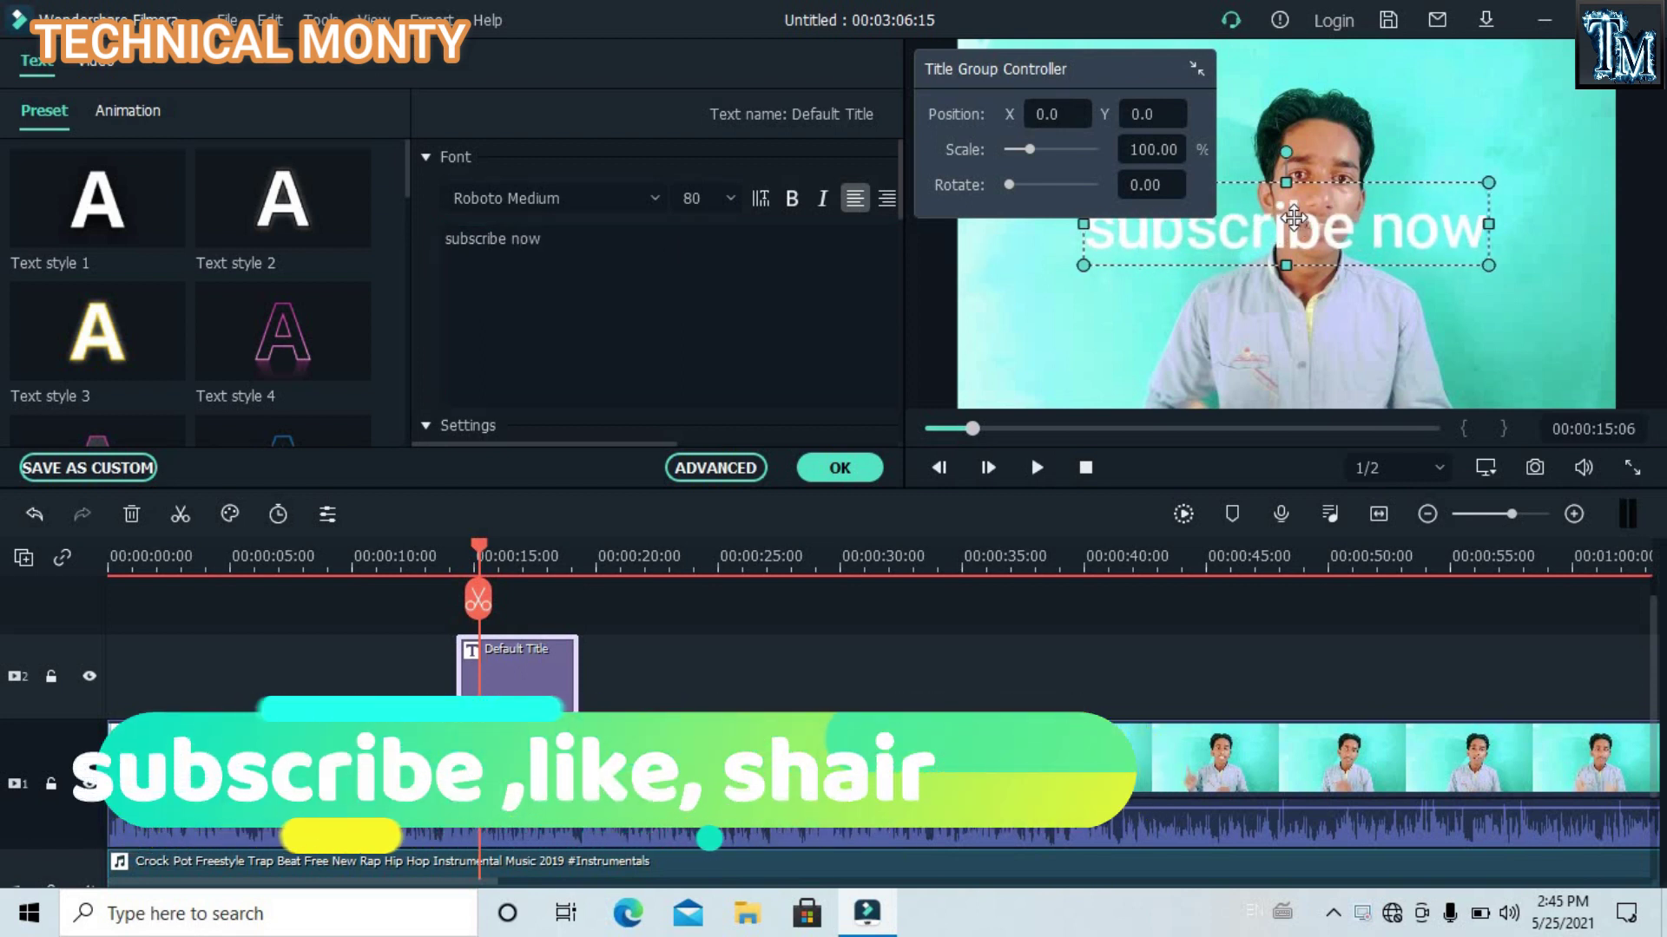
Step: Move the title lower in the frame and apply the Text style 8 preset to it
left_click_drag(1228, 229, 1151, 309)
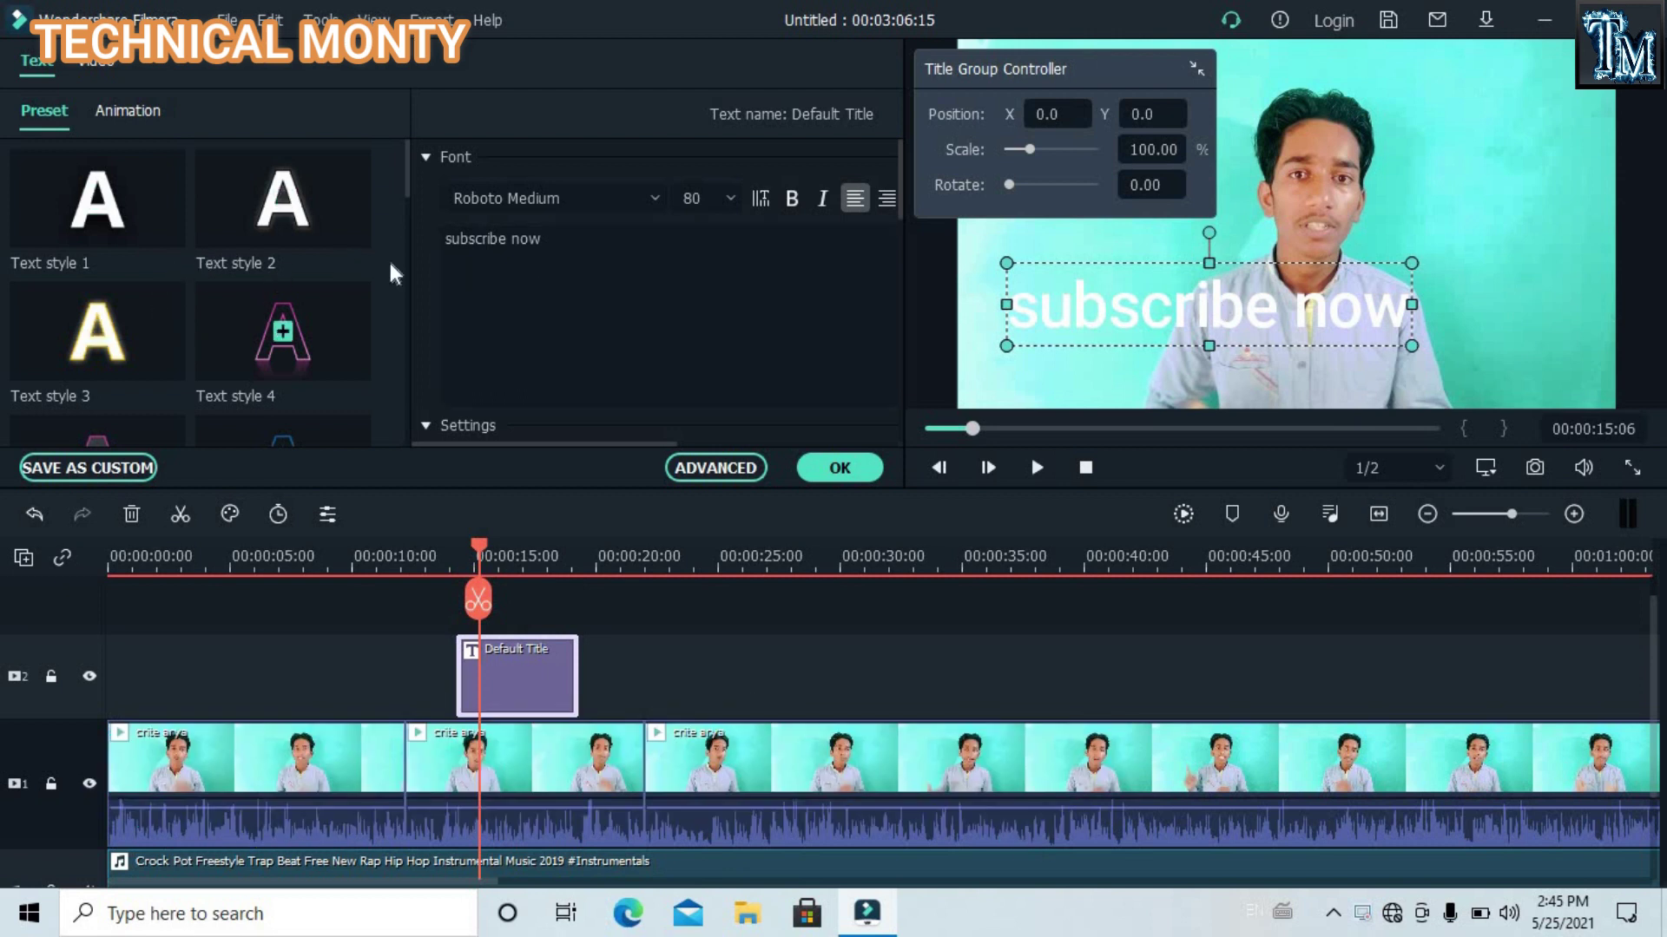
left_click_drag(405, 184, 408, 243)
scroll(330, 290, "down", 1)
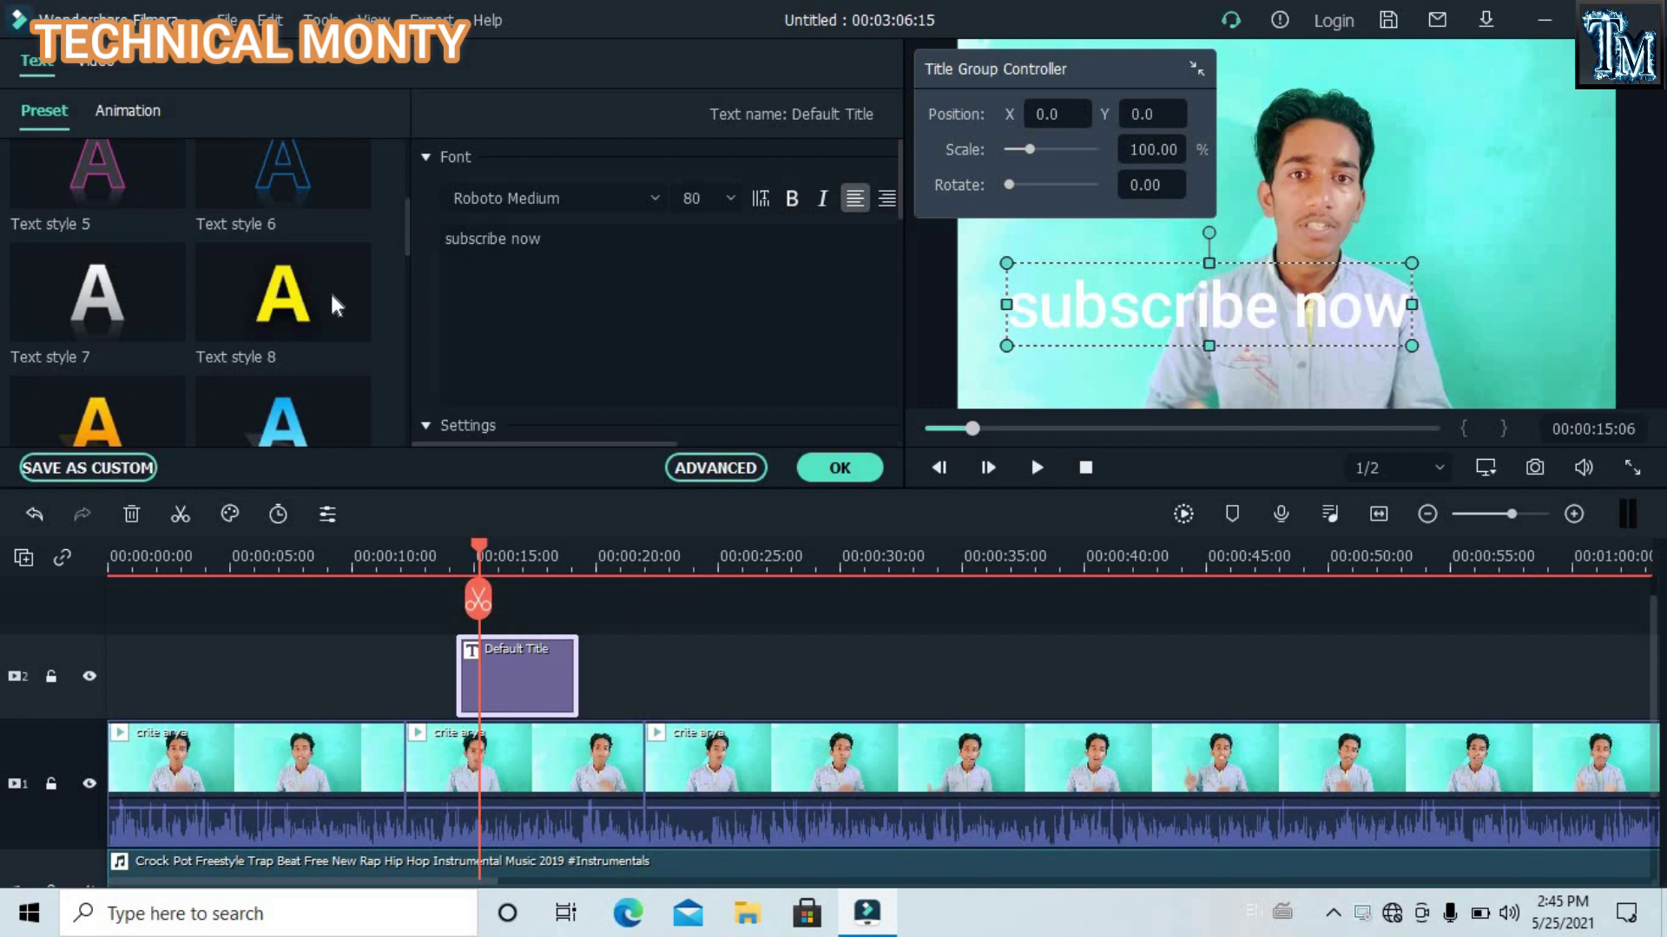
left_click(281, 288)
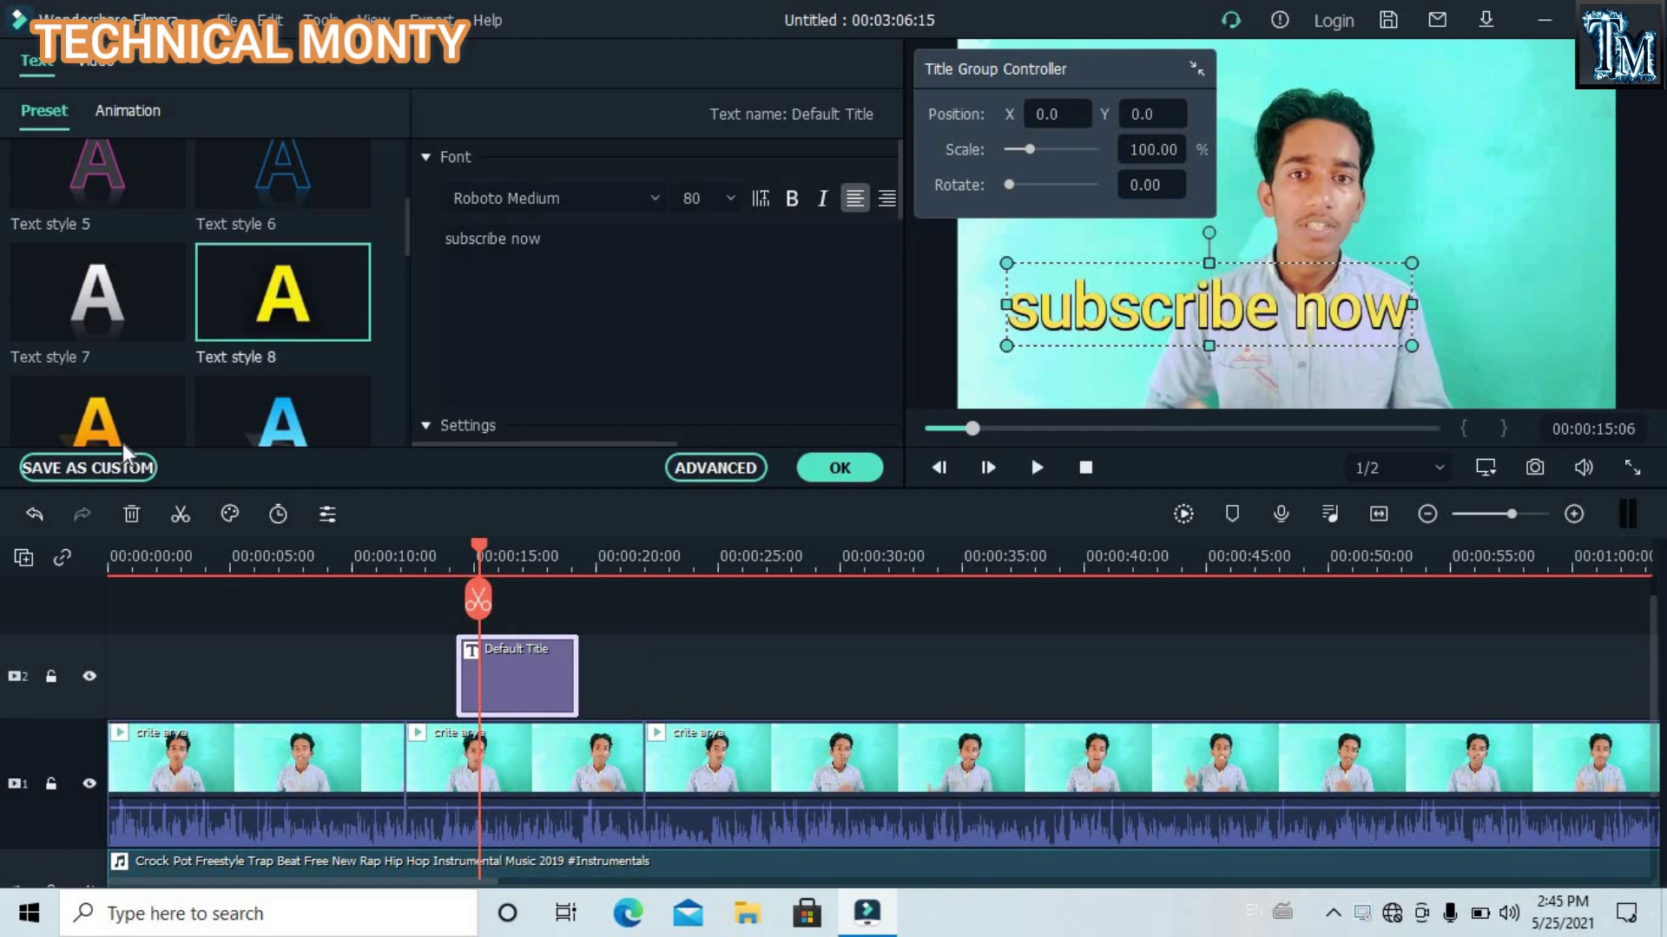
left_click(96, 424)
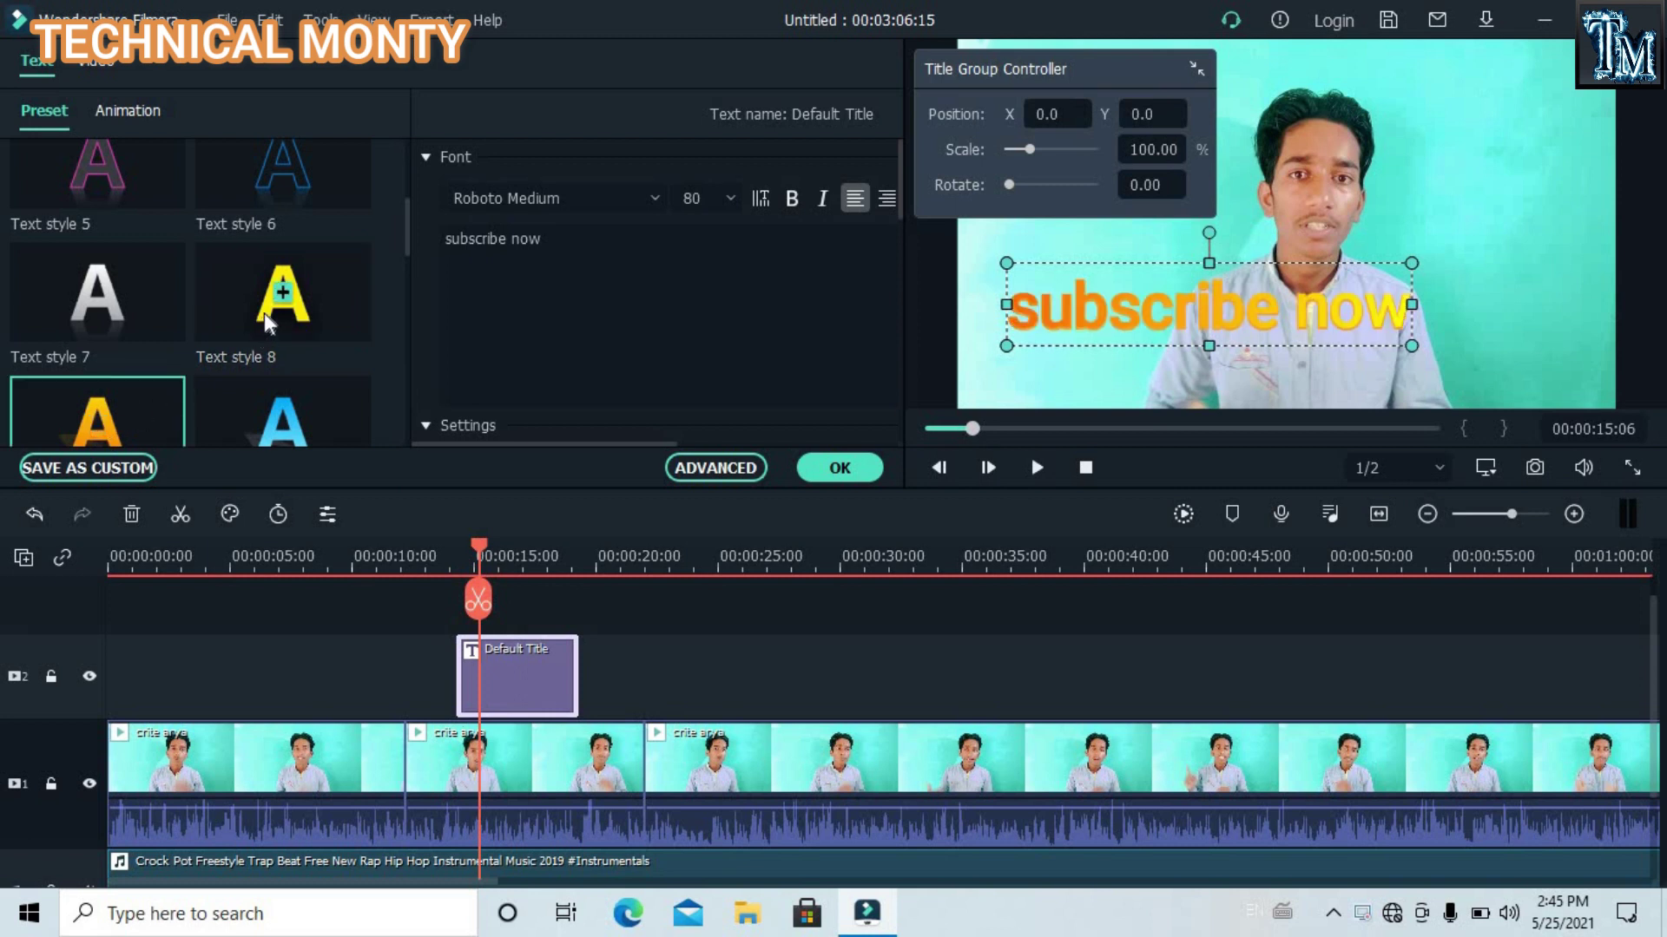
left_click(279, 288)
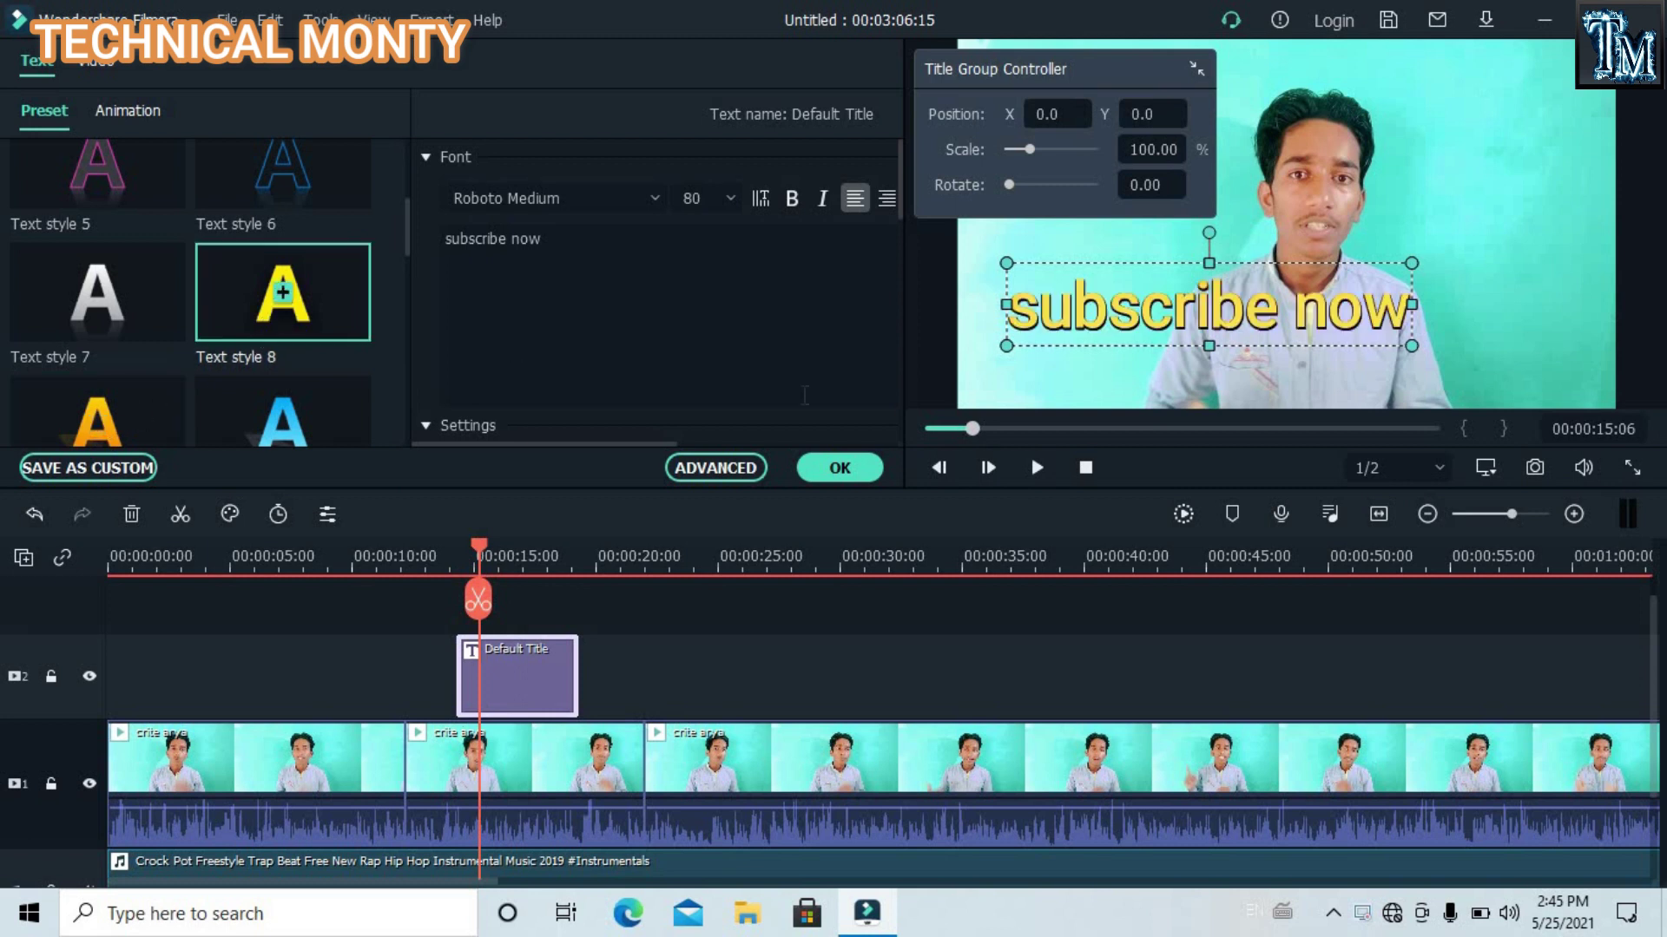
left_click(836, 469)
Step: Shrink the "subscribe now" title slightly and place it near the bottom centre of the picture
left_click_drag(1208, 284, 1250, 317)
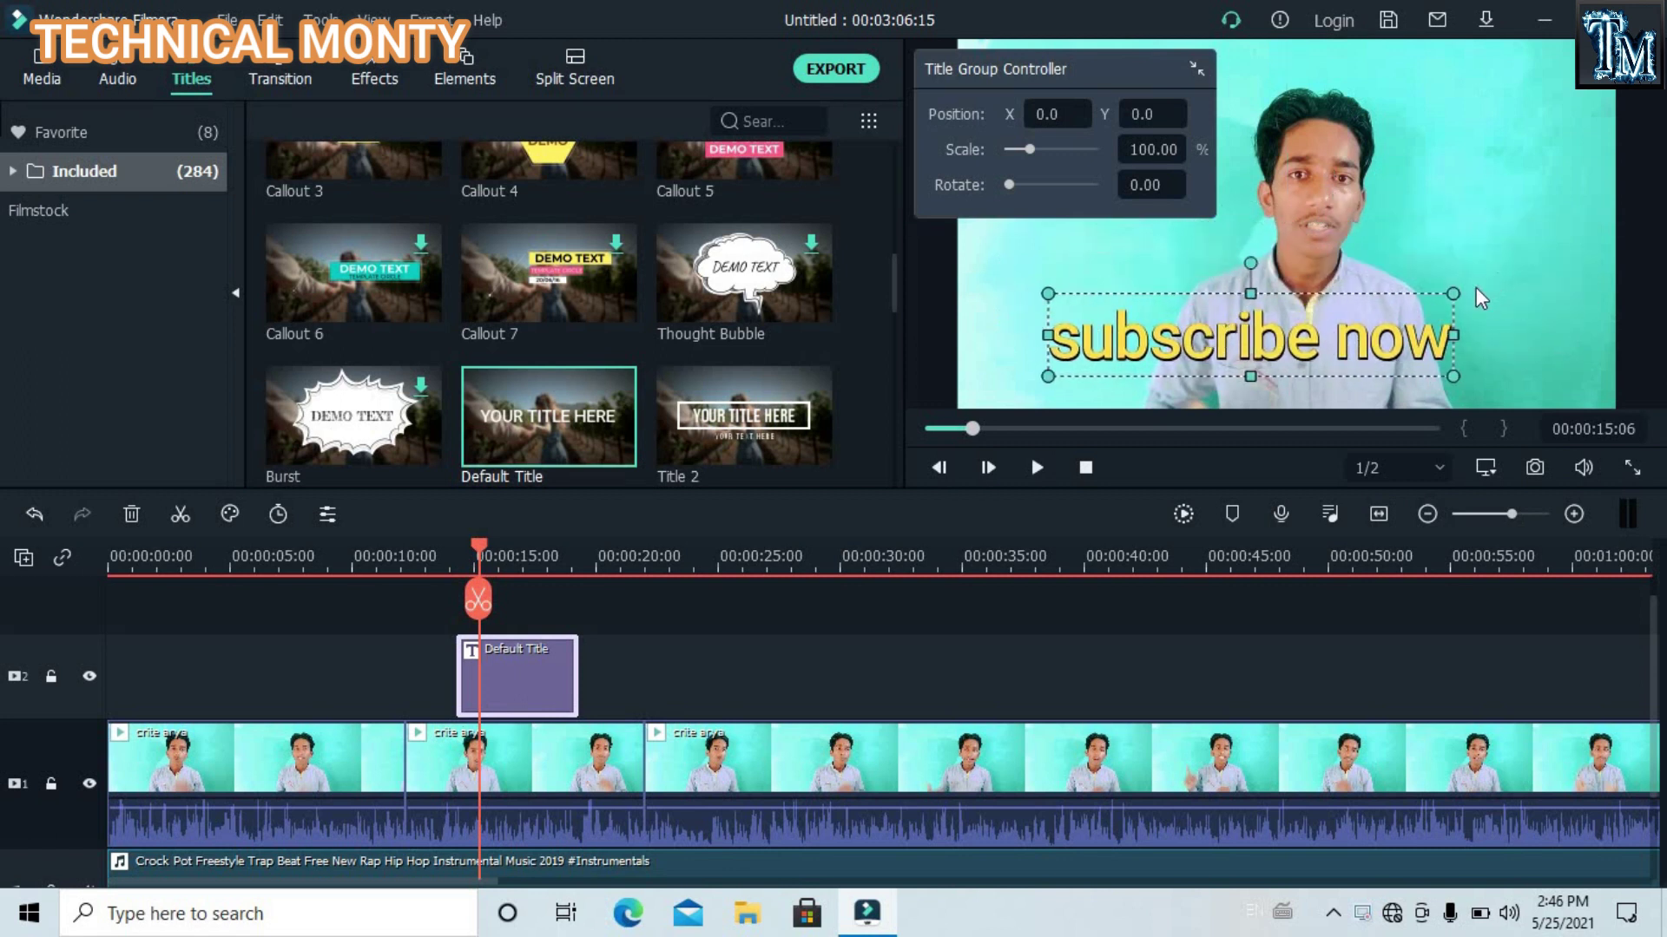
left_click_drag(1453, 294, 1421, 344)
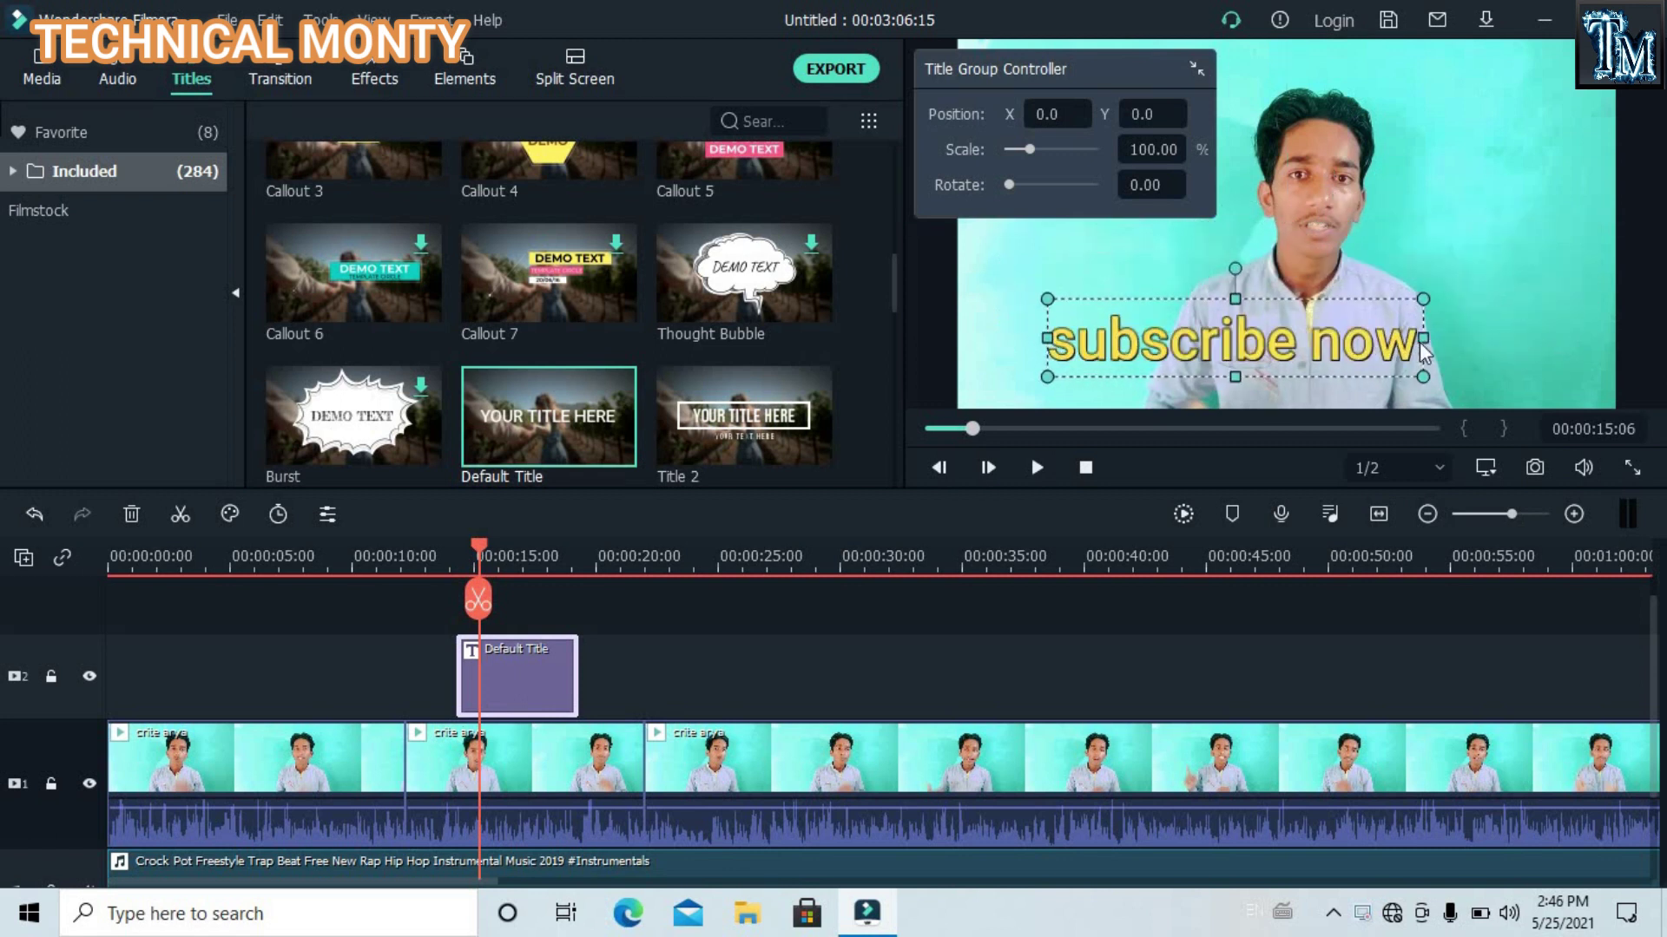
left_click_drag(1245, 364, 1309, 375)
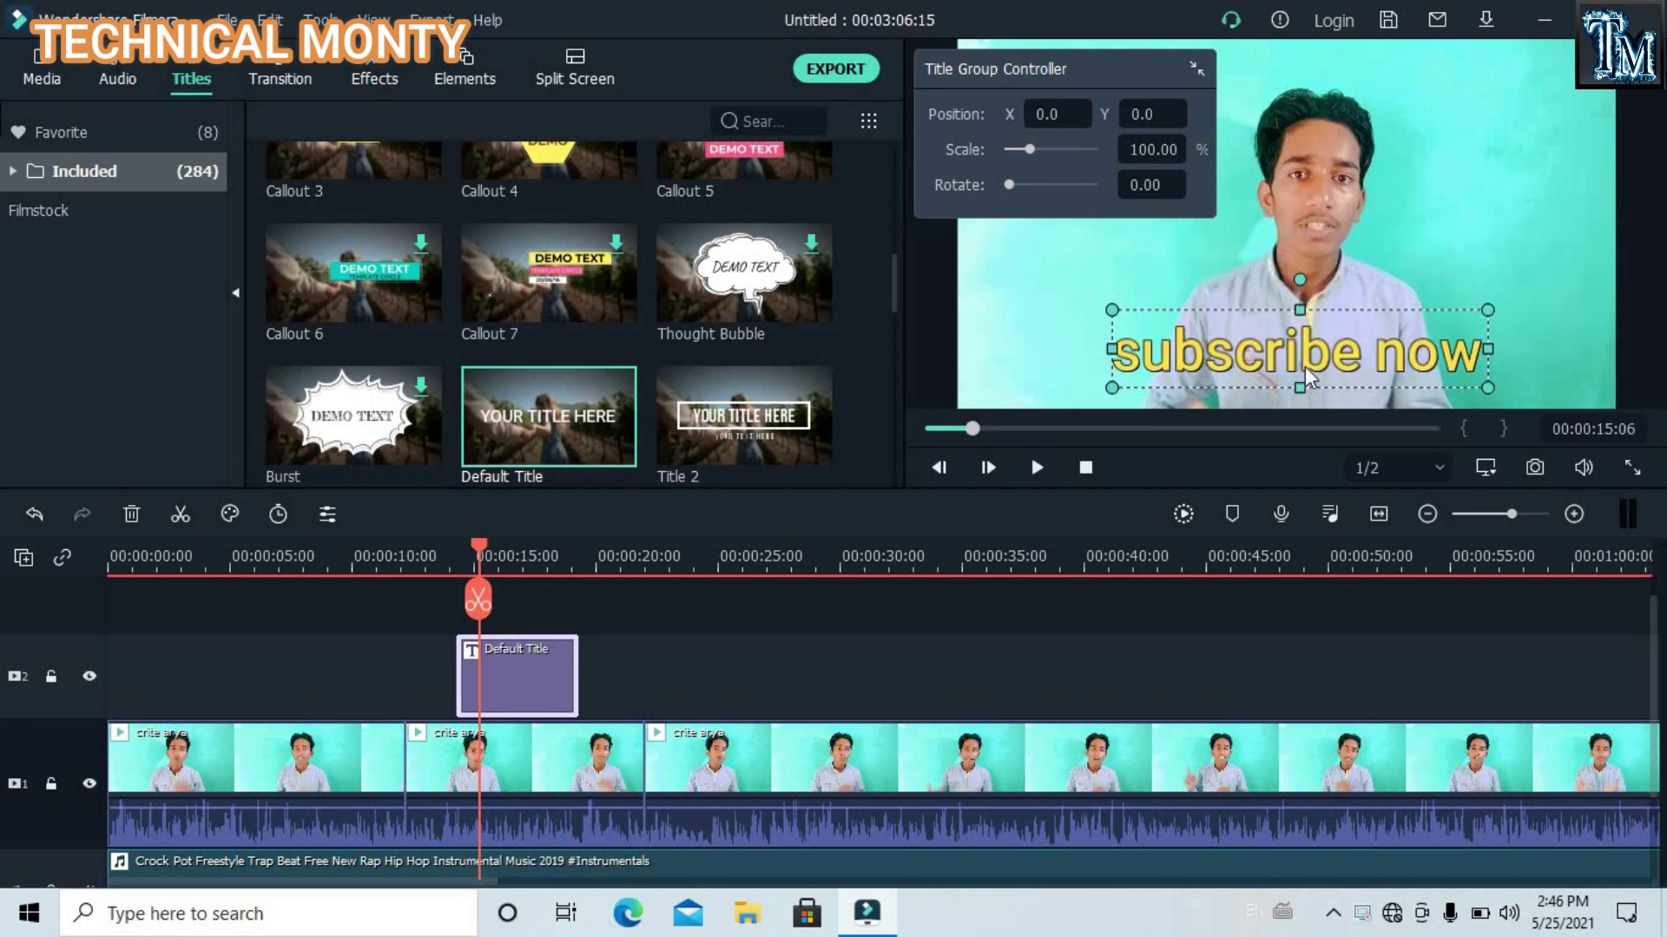
Step: Play the video from about 00:00:13 to check how the title appears
left_click(435, 566)
key("space")
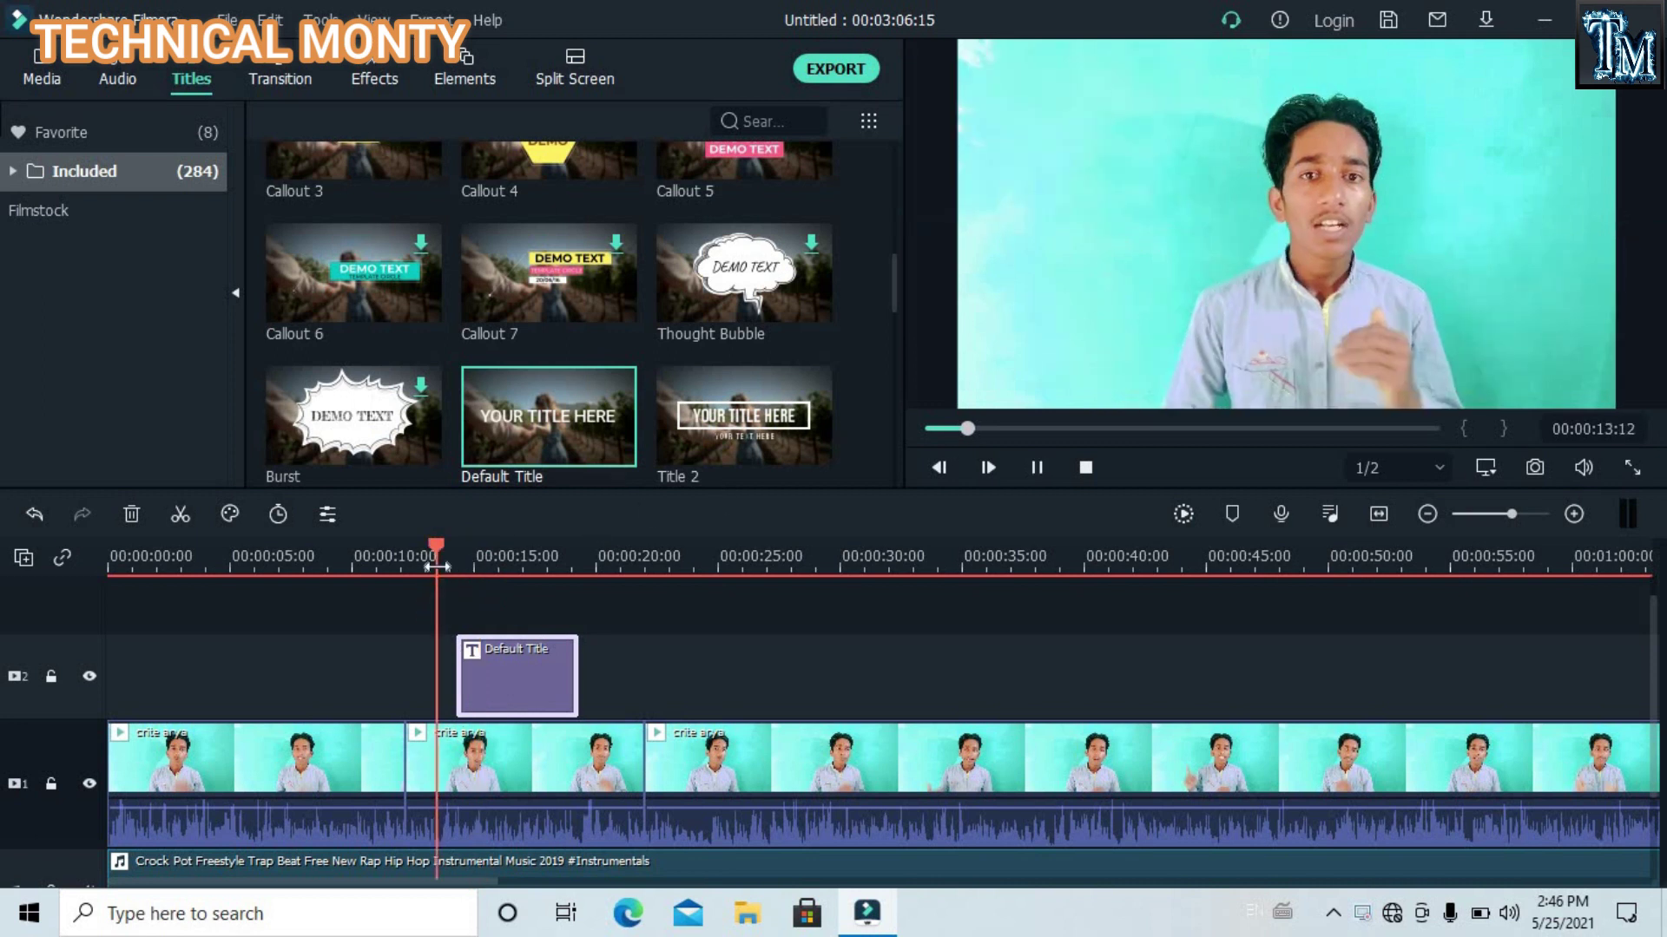
key("space")
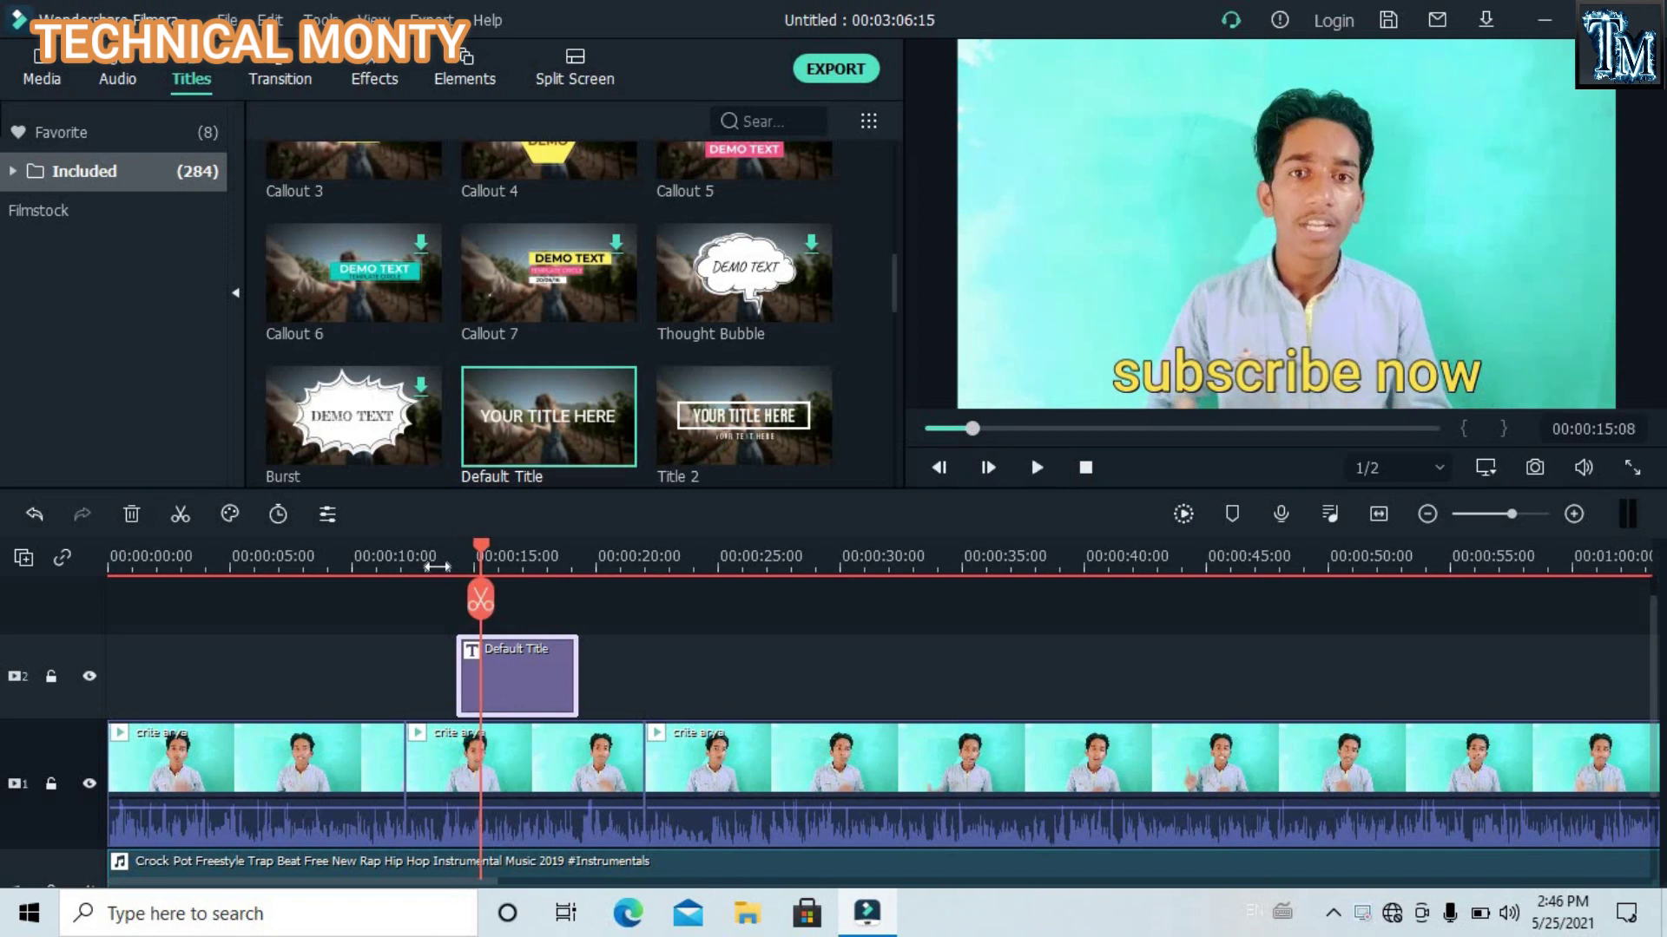
left_click(162, 606)
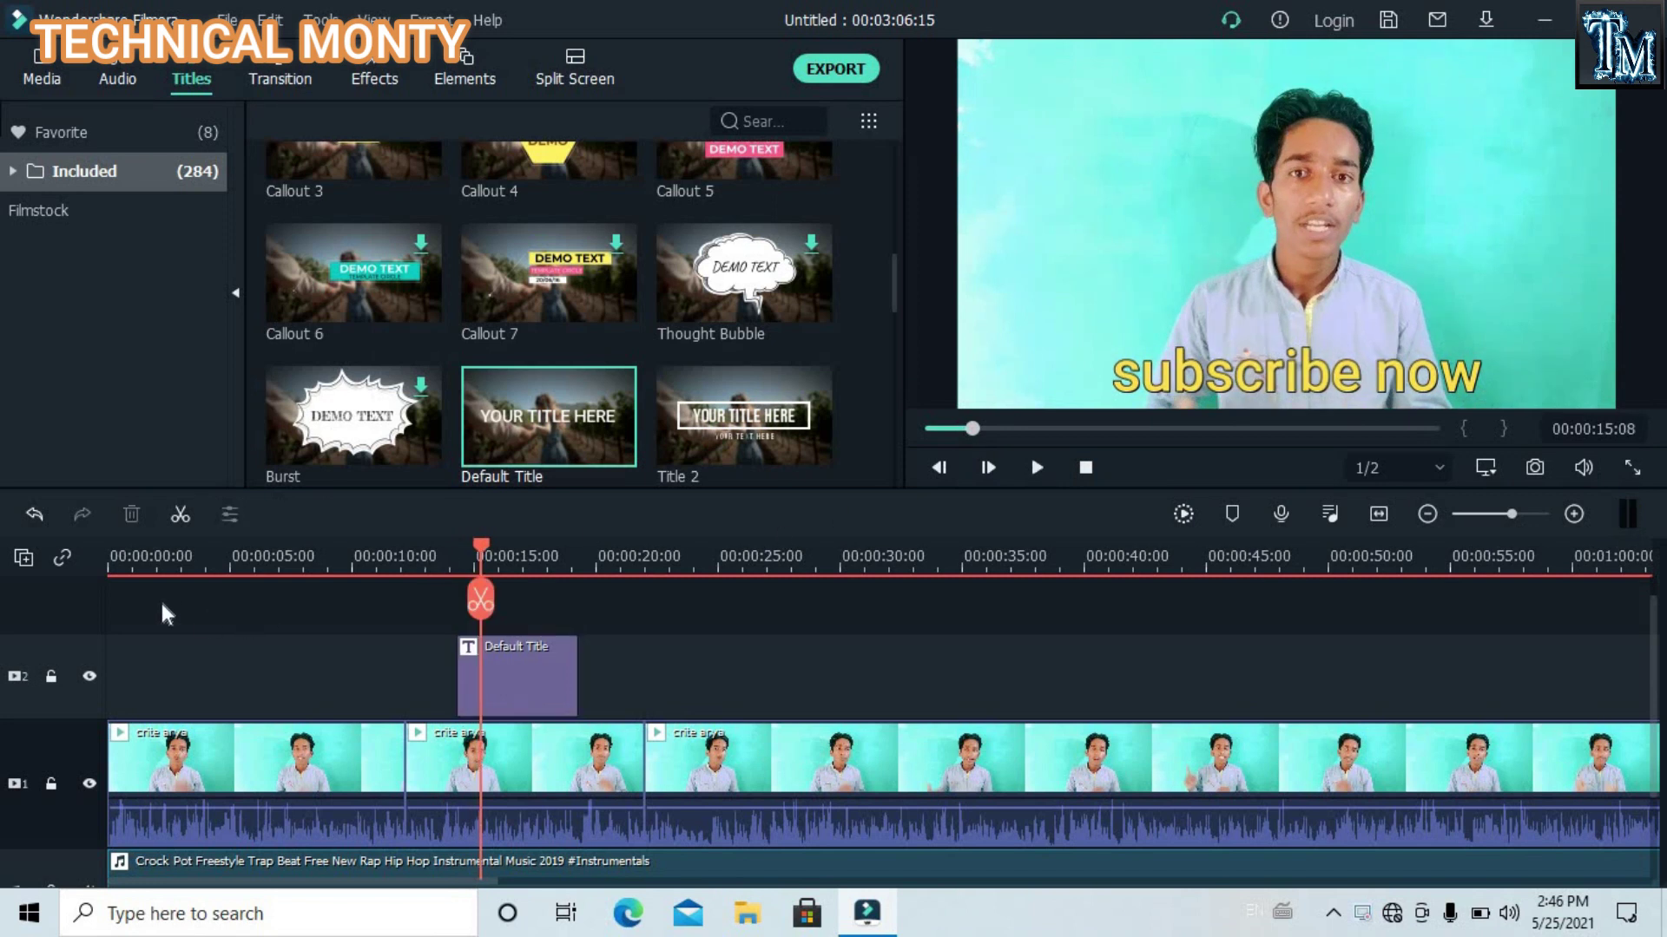
left_click(24, 560)
left_click(439, 653)
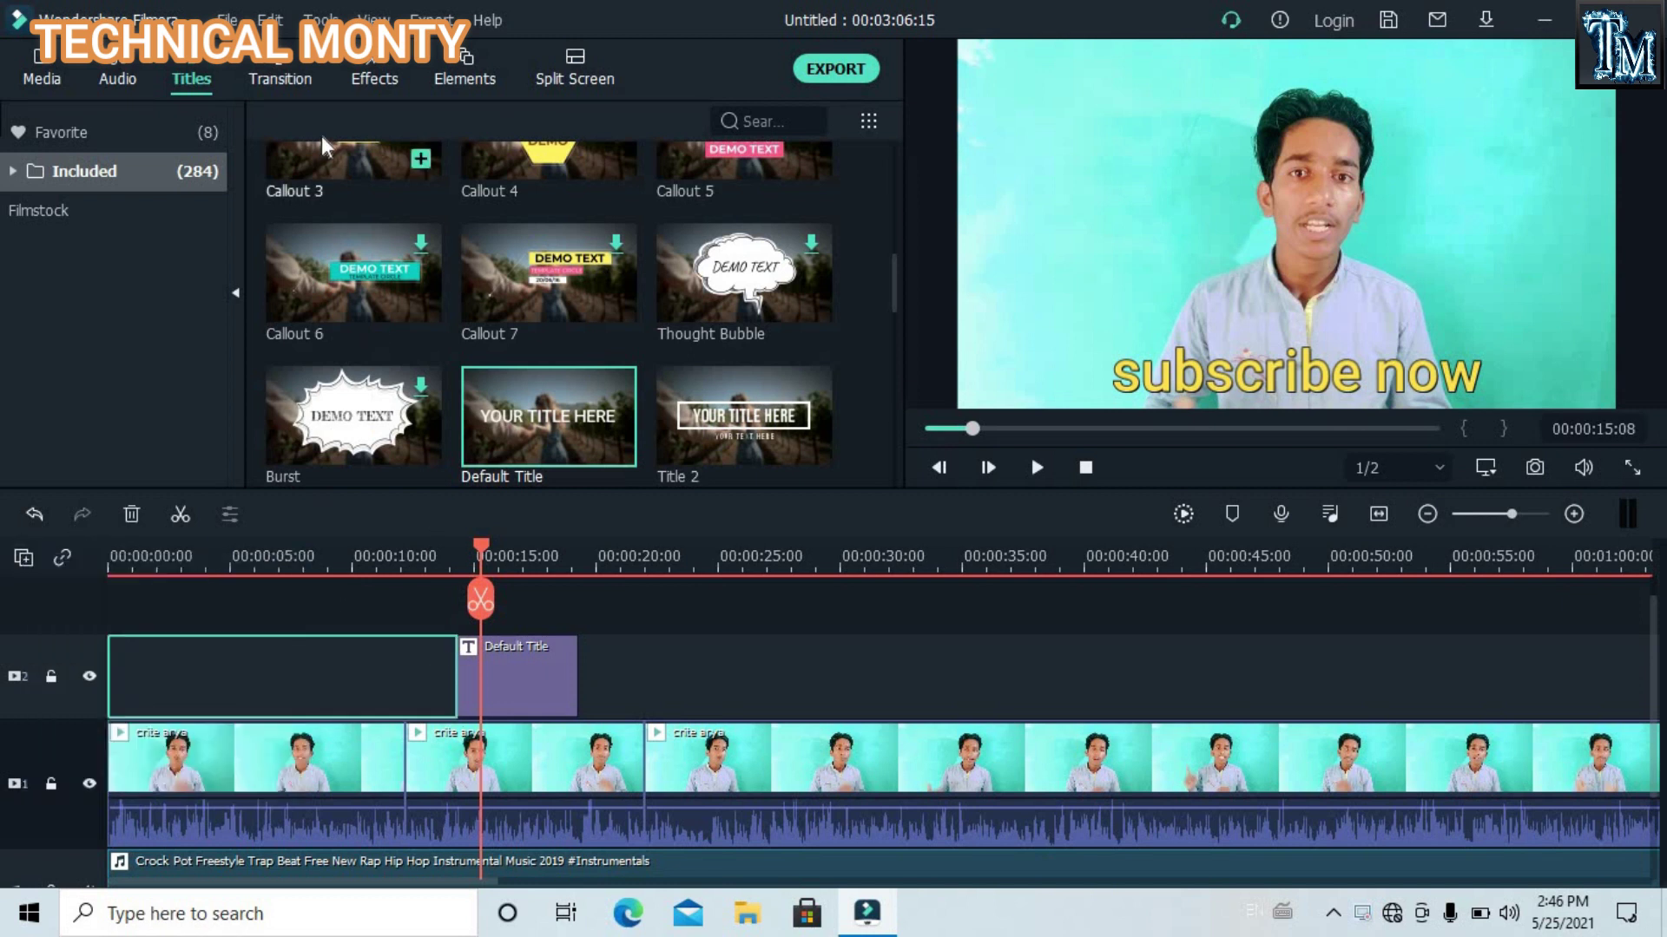
left_click(44, 78)
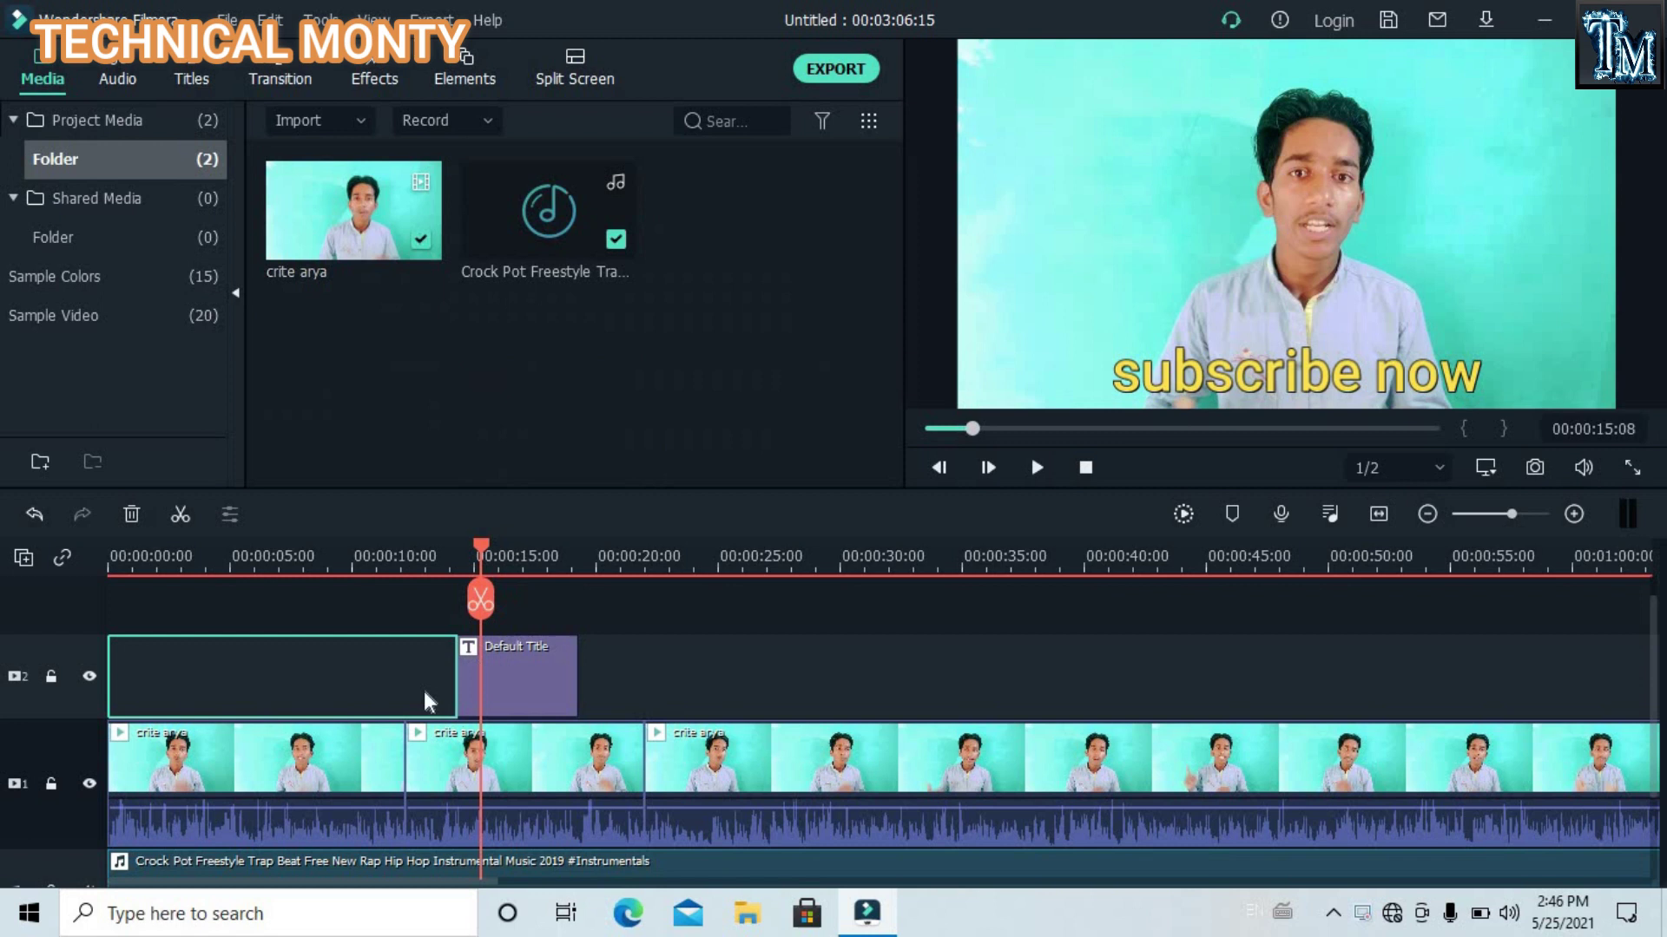
Step: Crop the second video piece with a custom ratio to 1042 x 1080, cutting off both sides
left_click(269, 747)
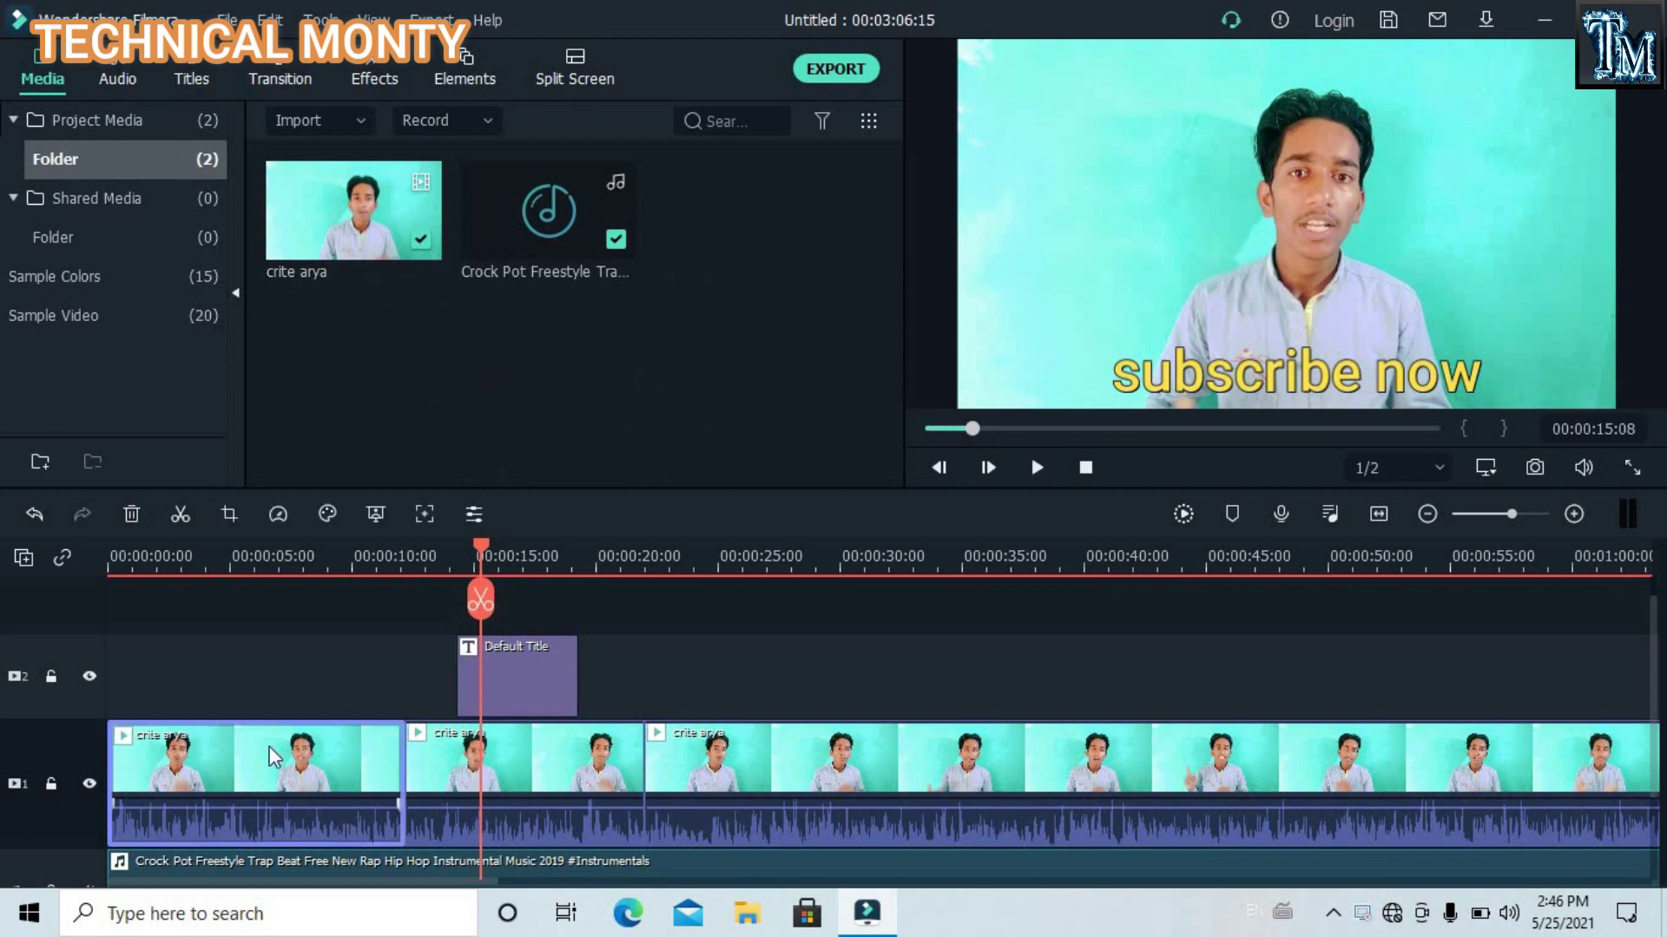
left_click(229, 514)
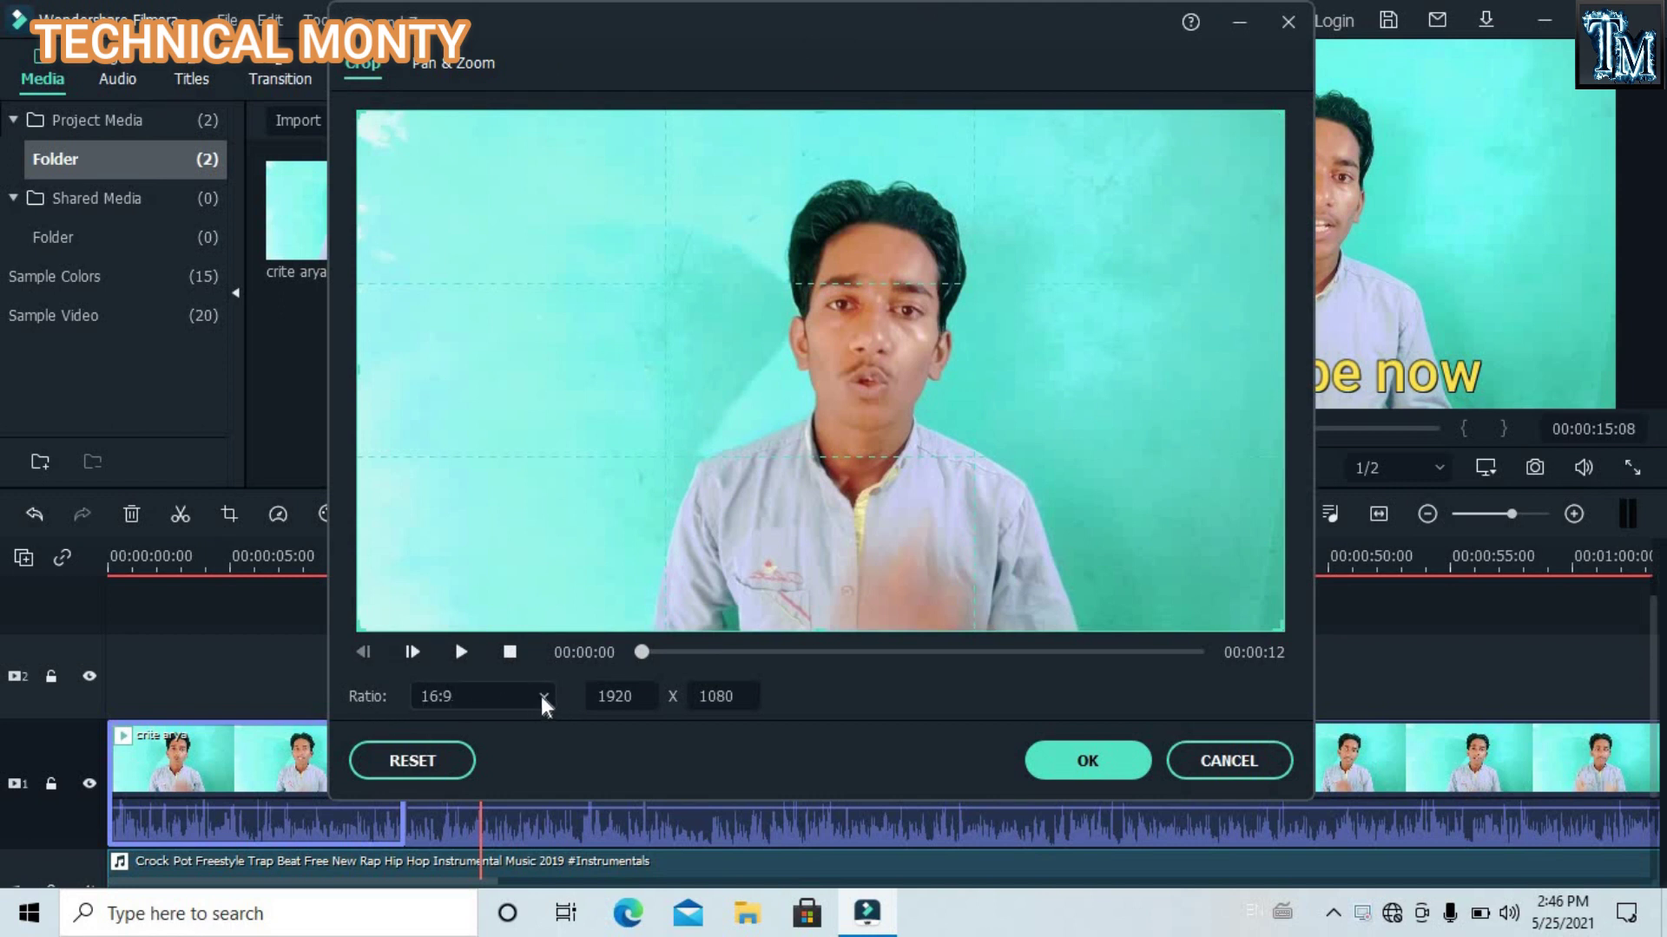
left_click(540, 696)
left_click(481, 650)
left_click_drag(357, 366, 498, 371)
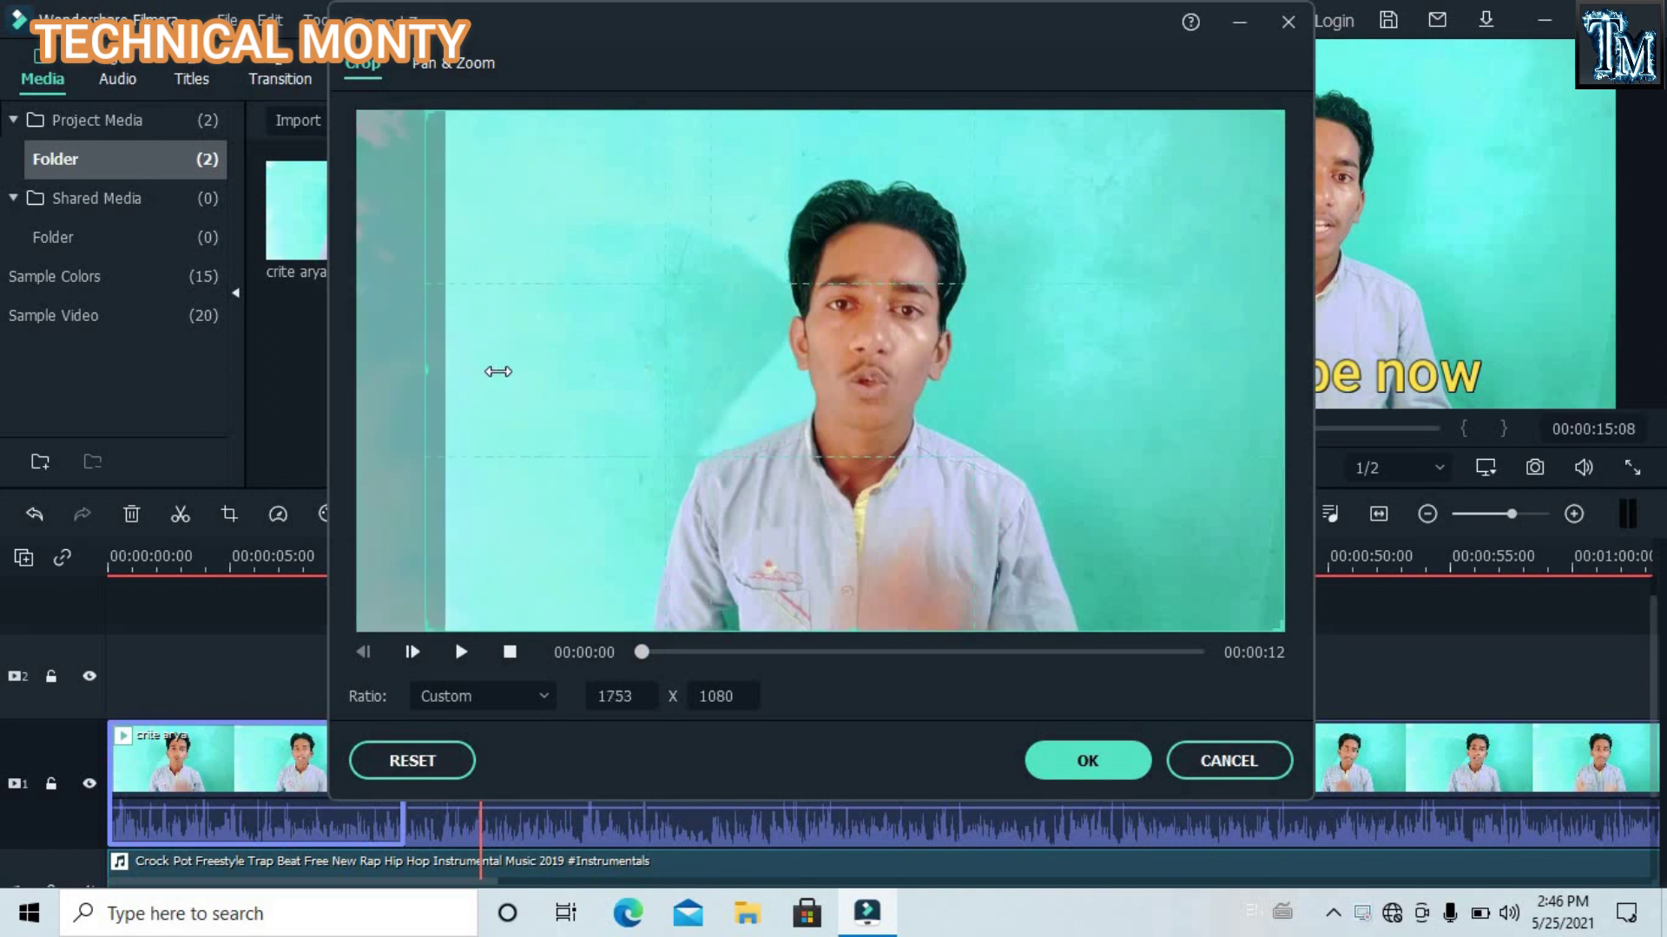
left_click_drag(1277, 365, 1114, 390)
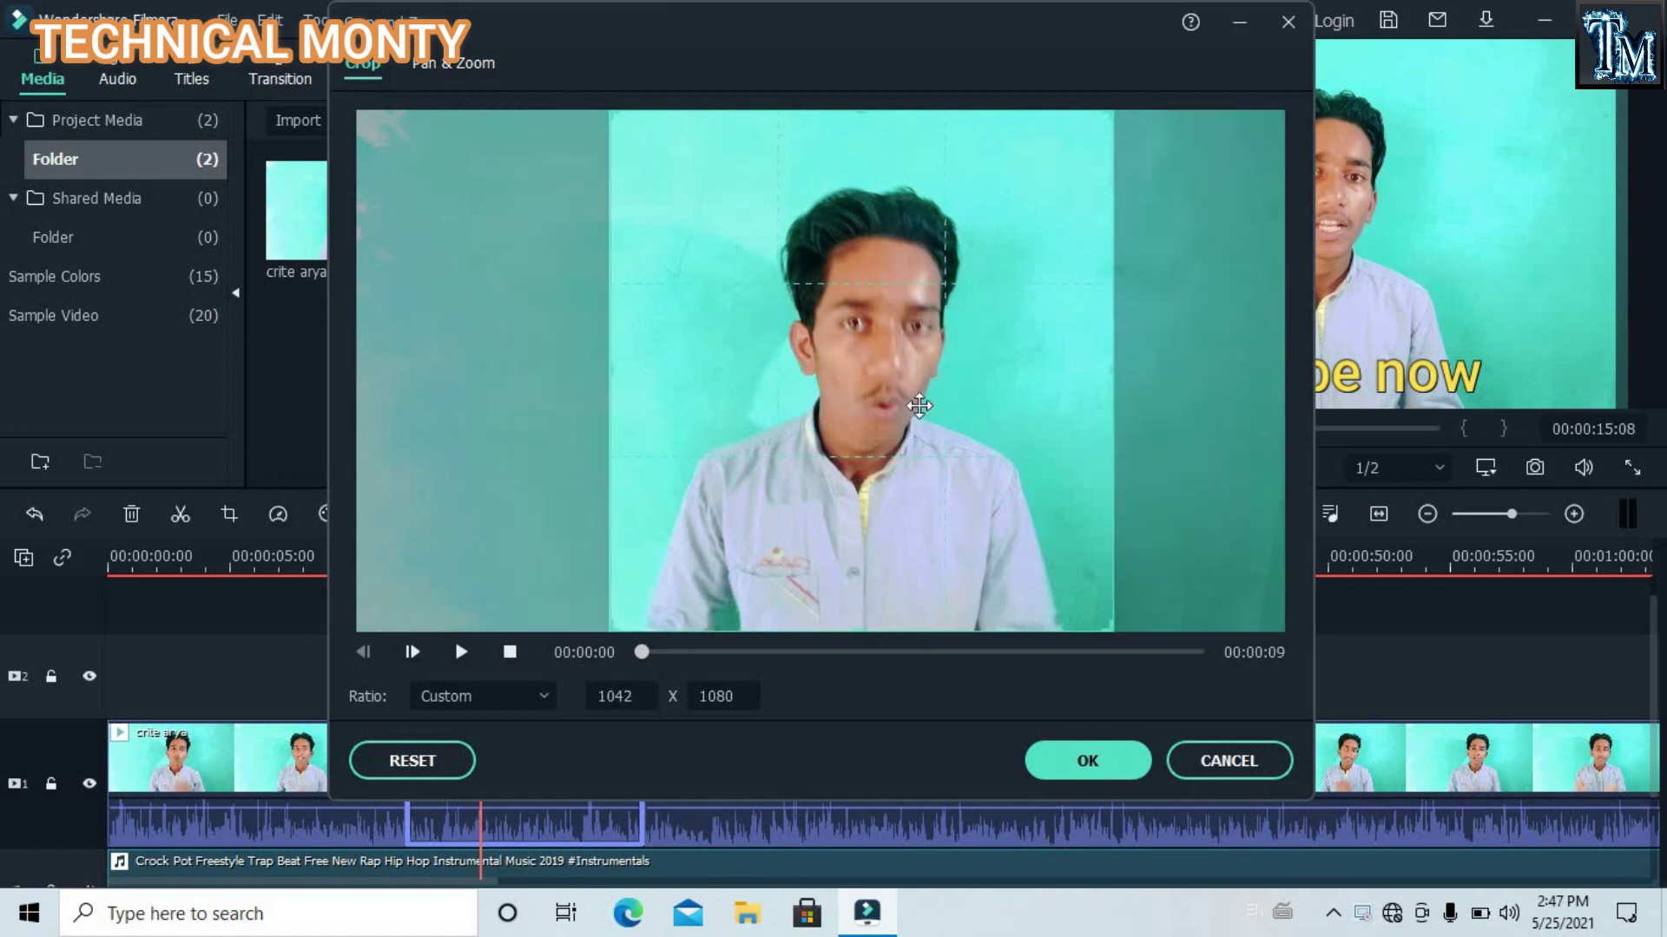
left_click(1092, 764)
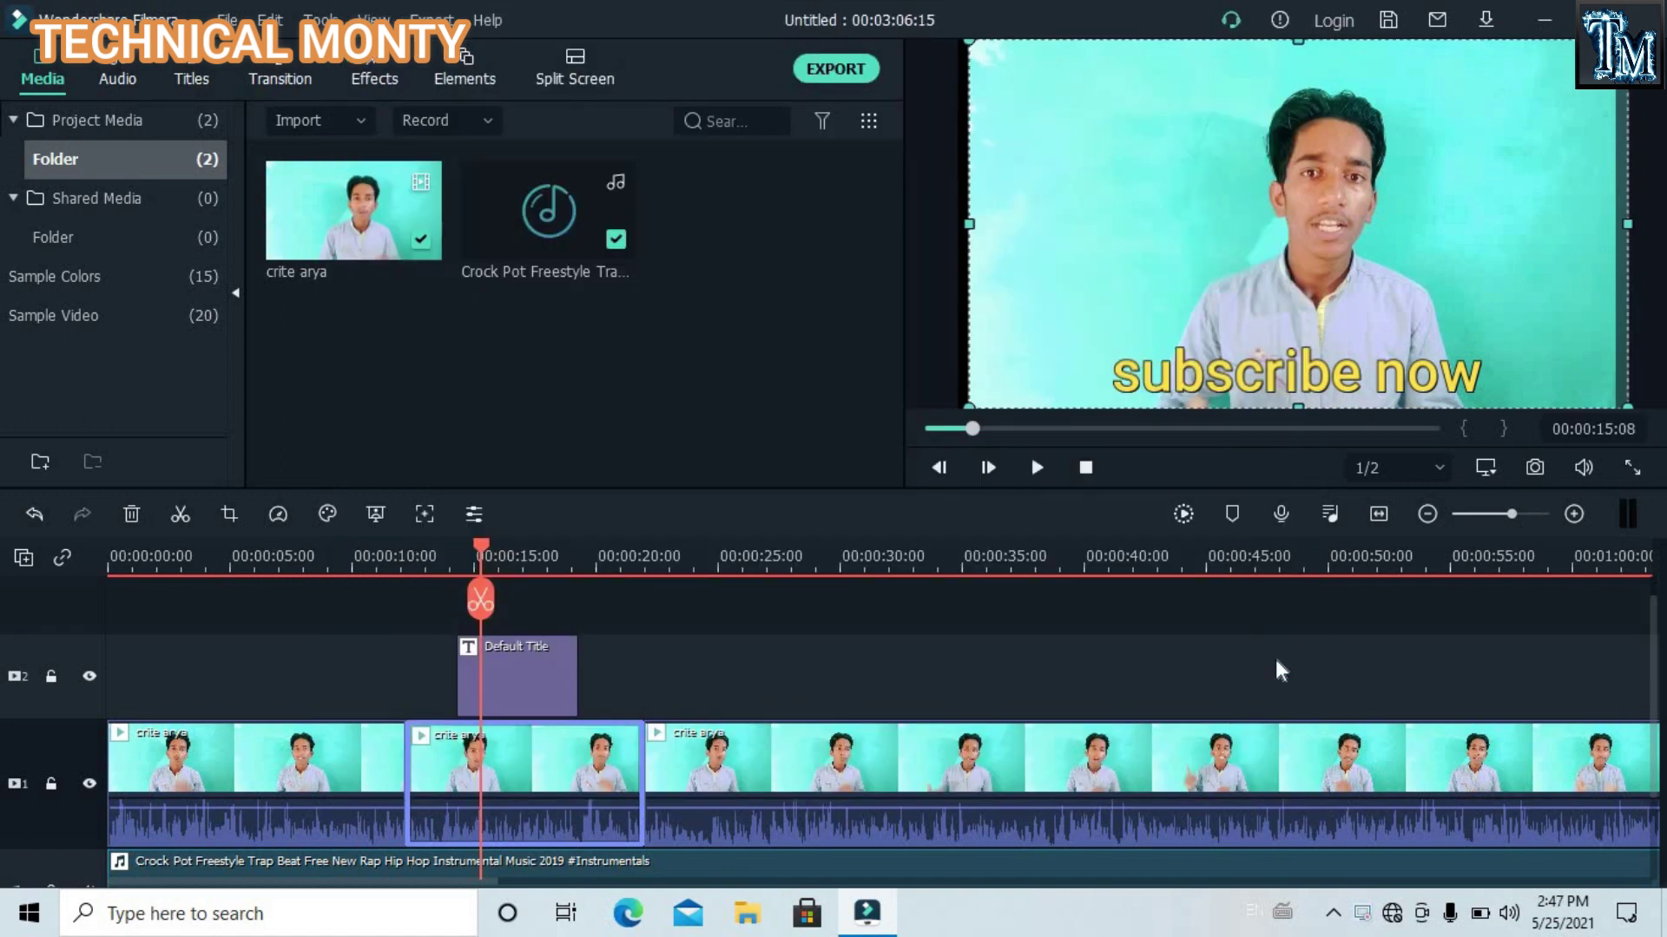
Step: Try shifting the cropped picture slightly lower in the frame, and undo the move and the crop
left_click_drag(1279, 250, 1271, 282)
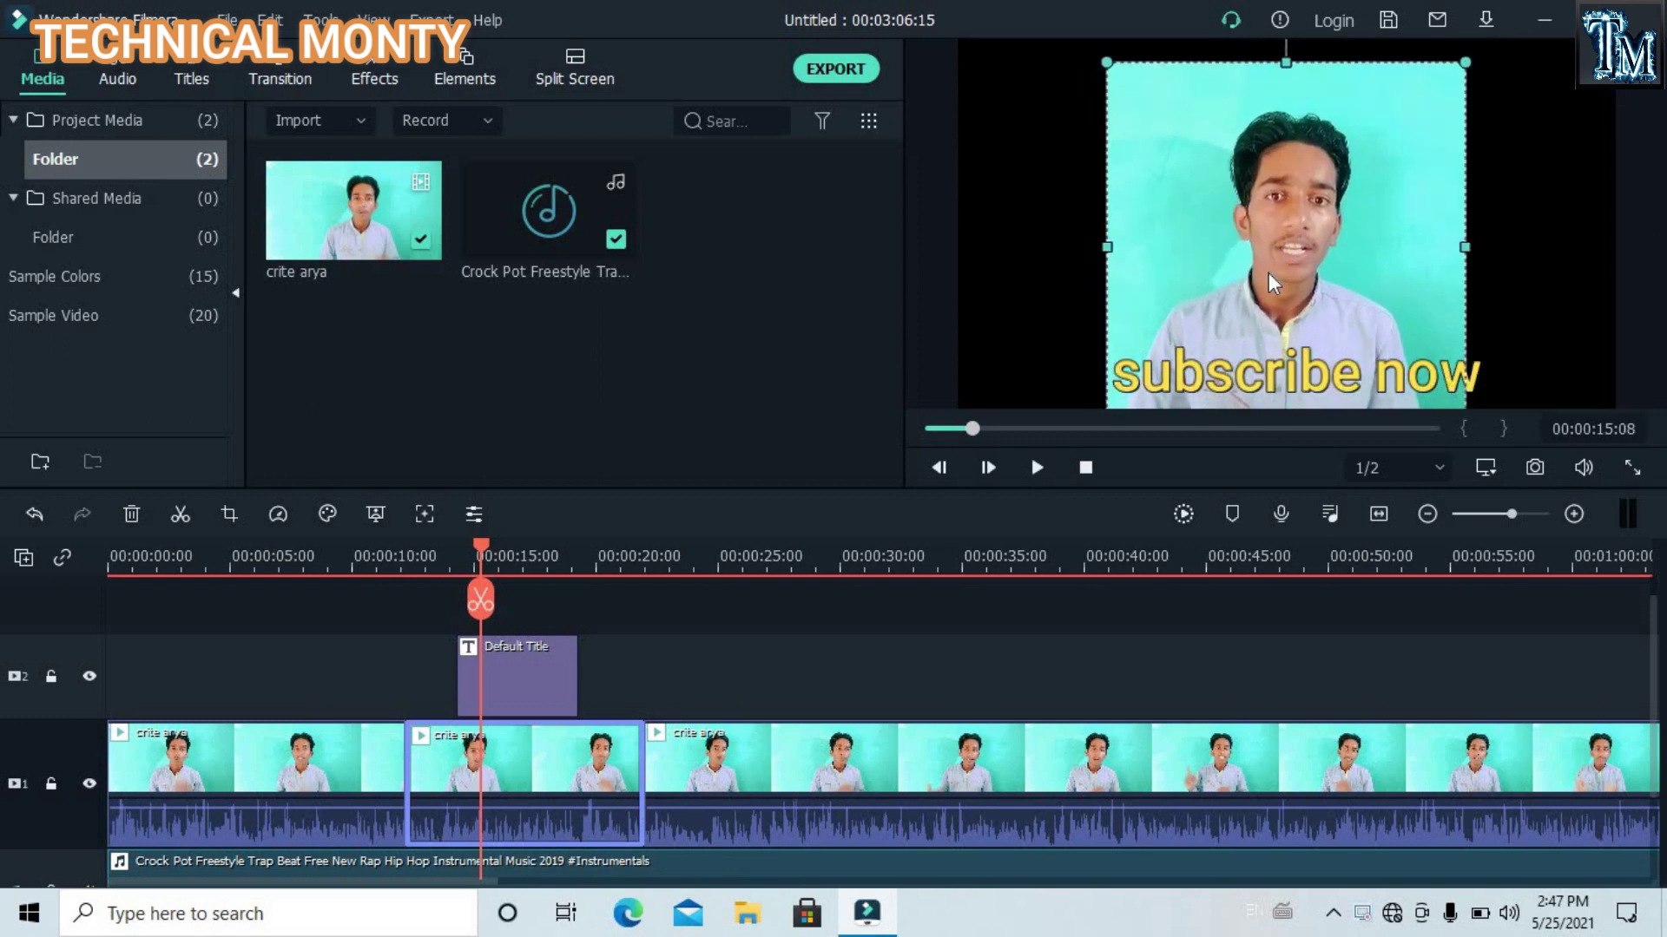
left_click(33, 510)
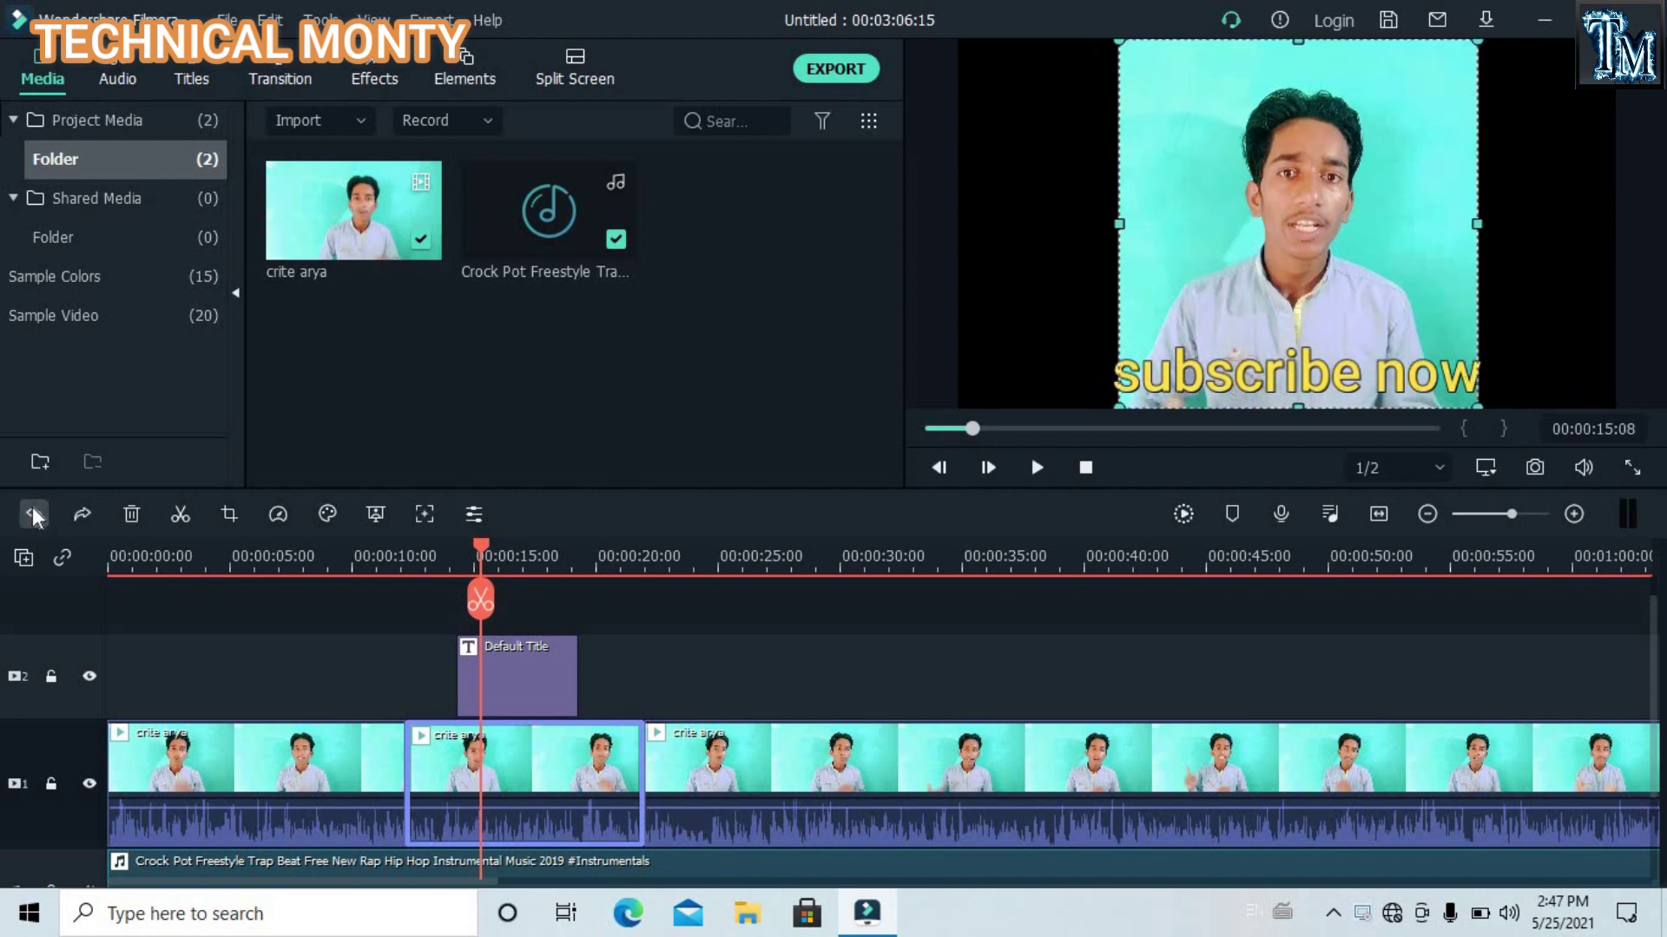
left_click(33, 514)
left_click(33, 514)
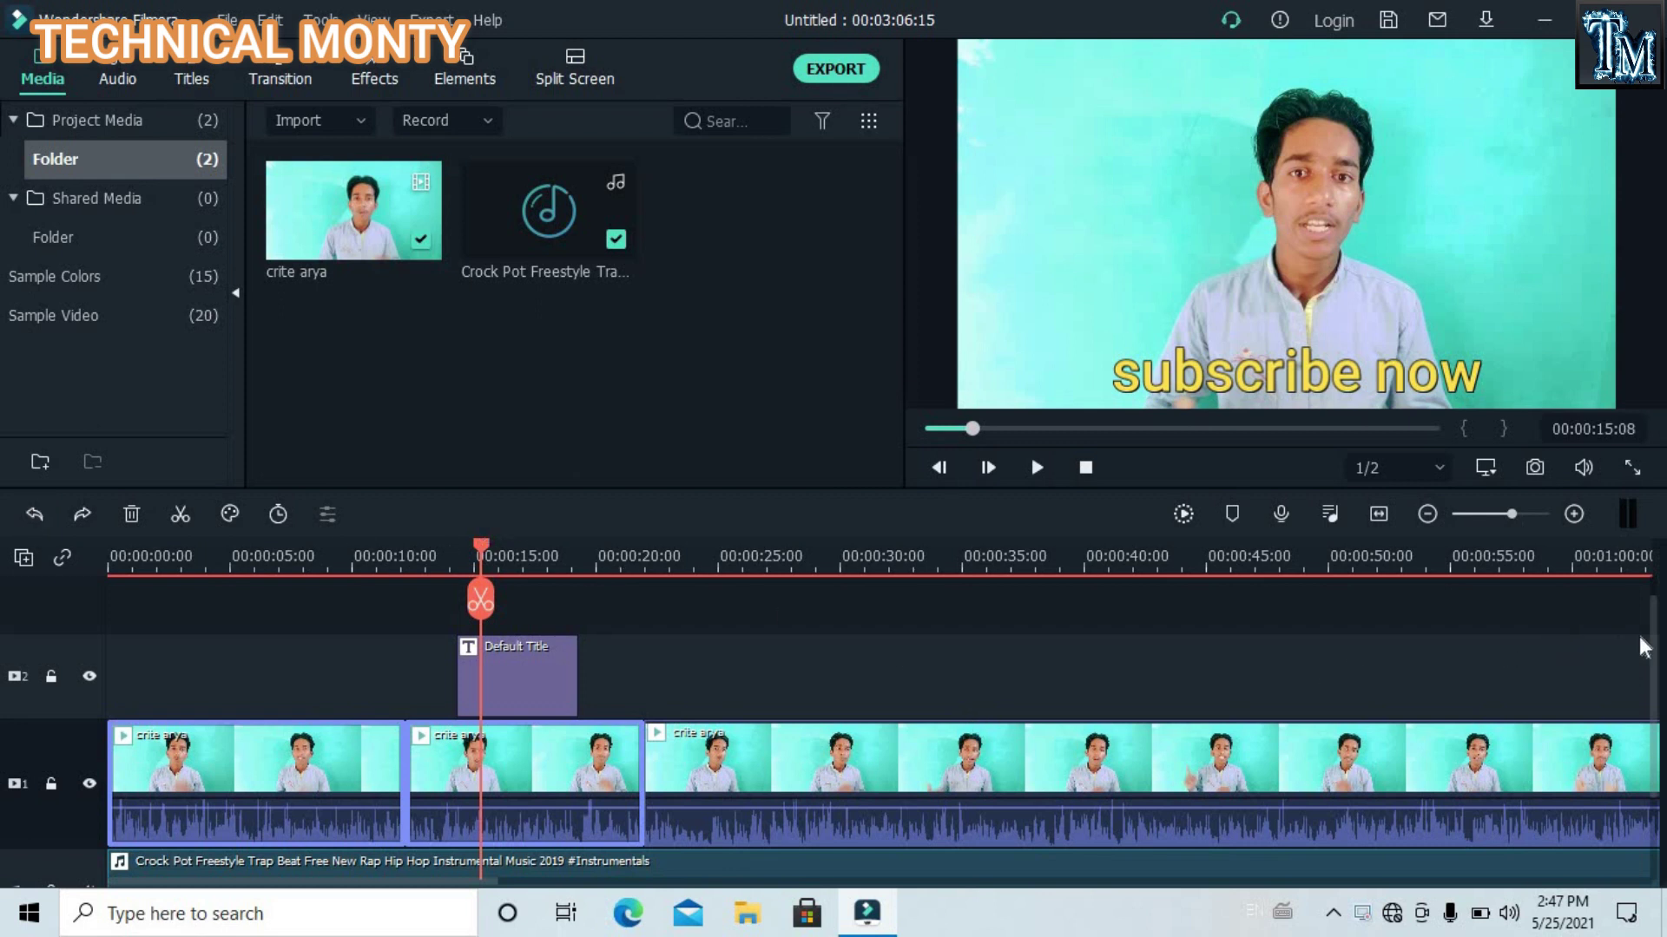
Step: Add the Cube transition at the cut between the first and second video pieces
mouse_move(1654, 668)
left_mouse_down()
mouse_move(1656, 796)
mouse_move(1663, 682)
left_mouse_up()
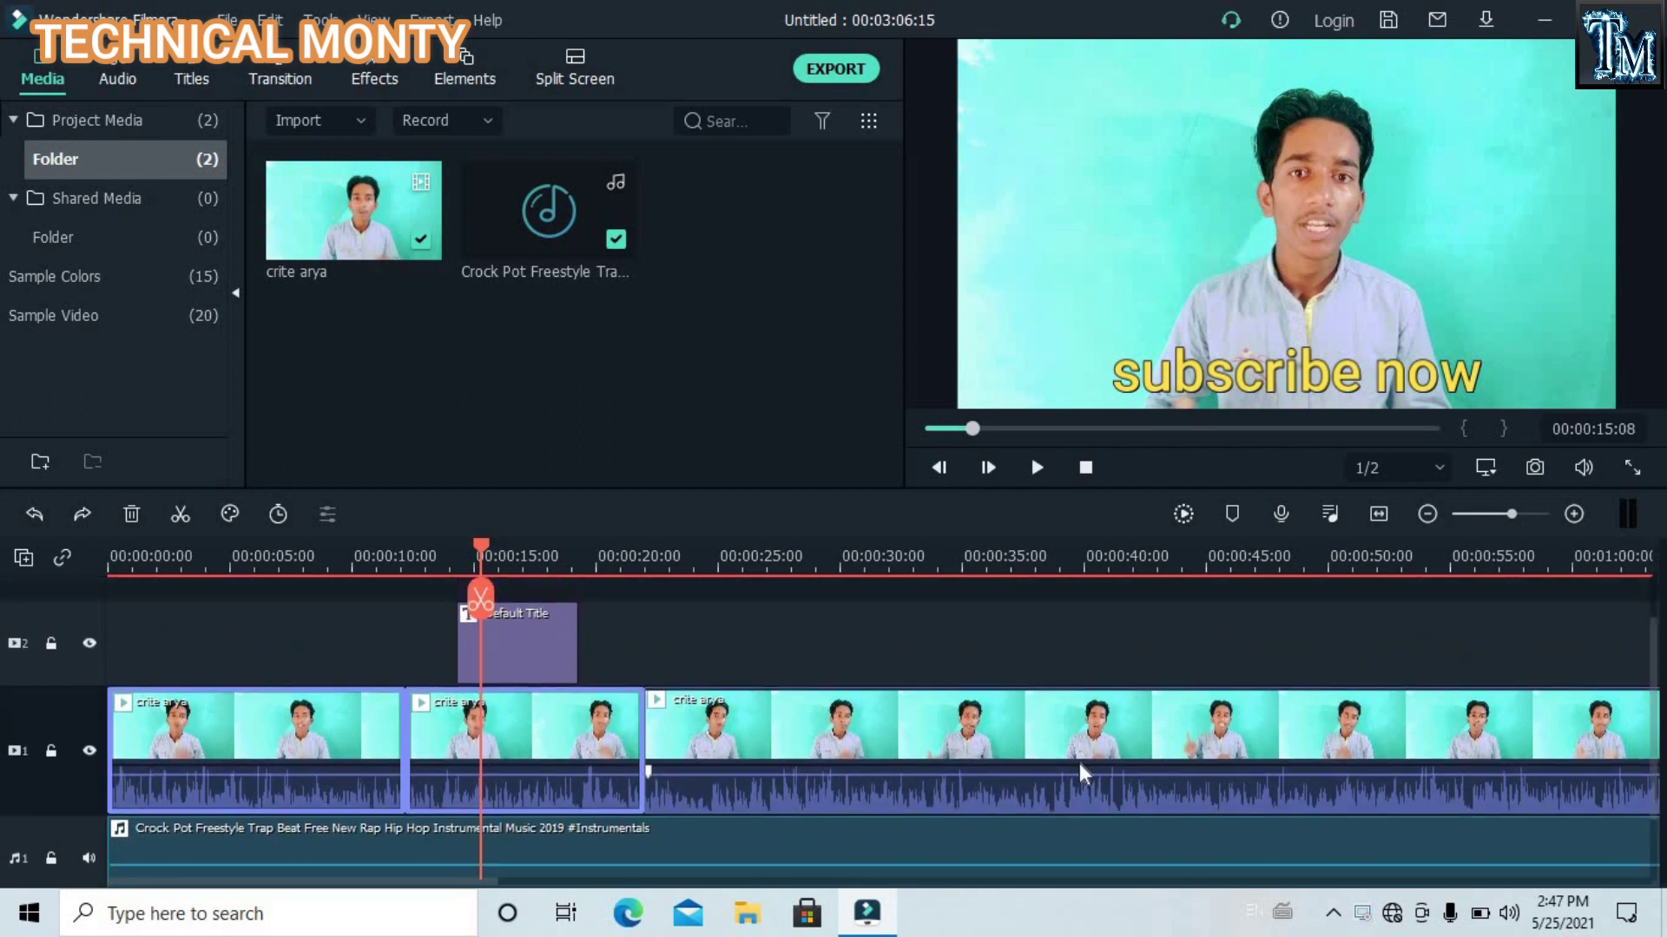
left_click(278, 63)
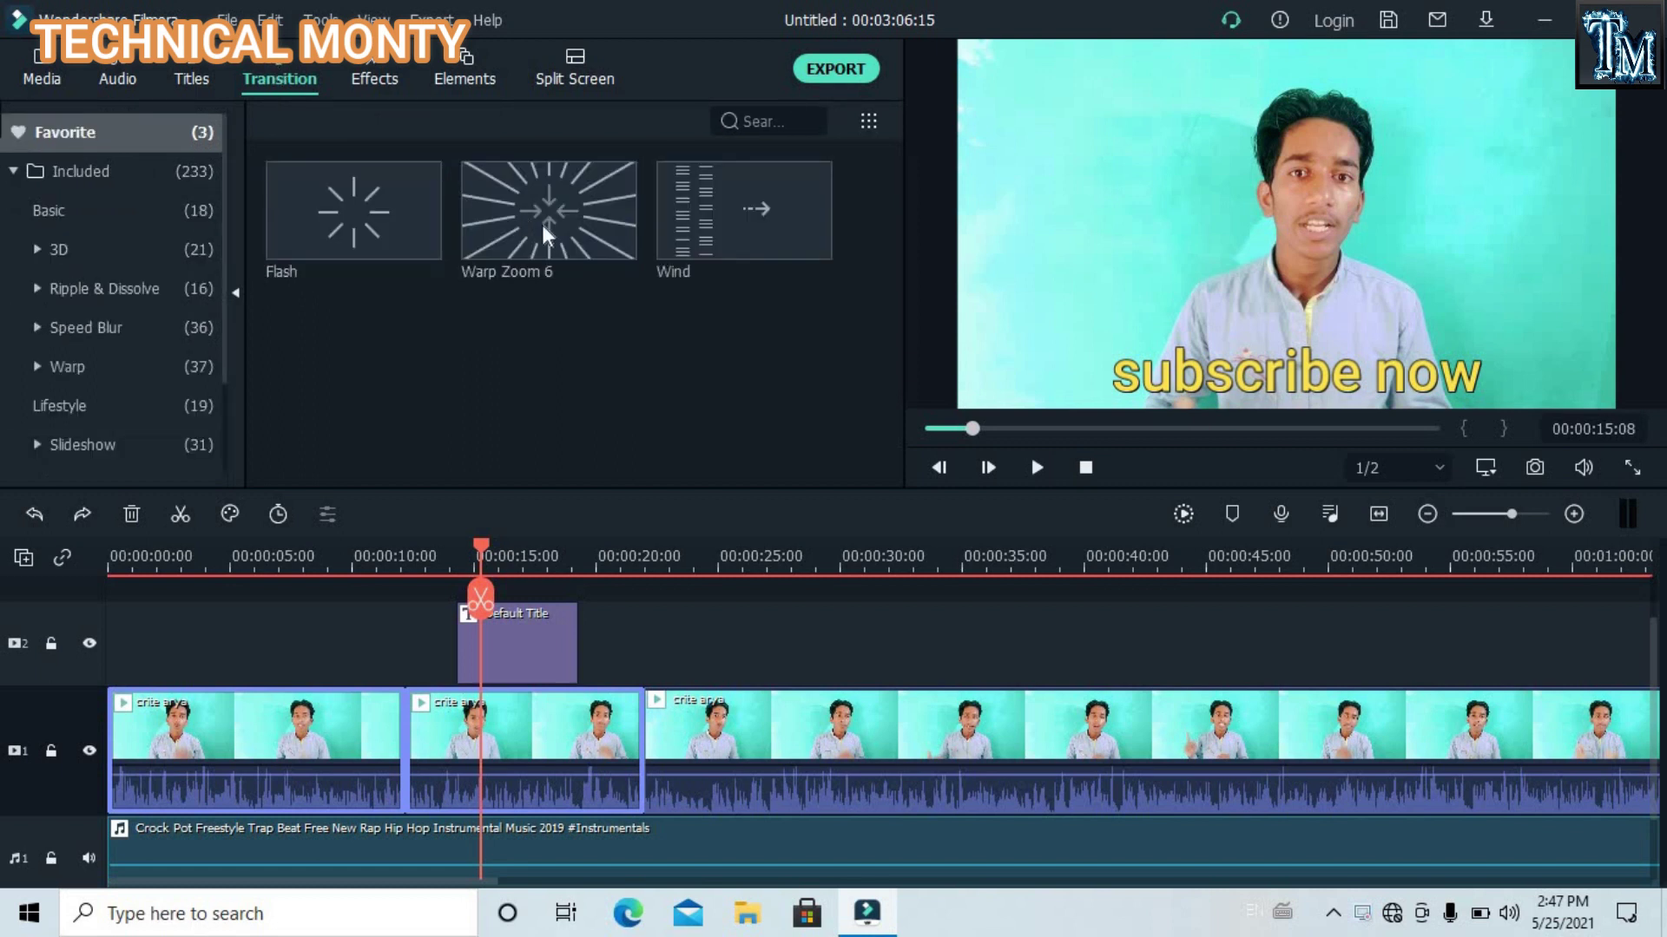
left_click(84, 173)
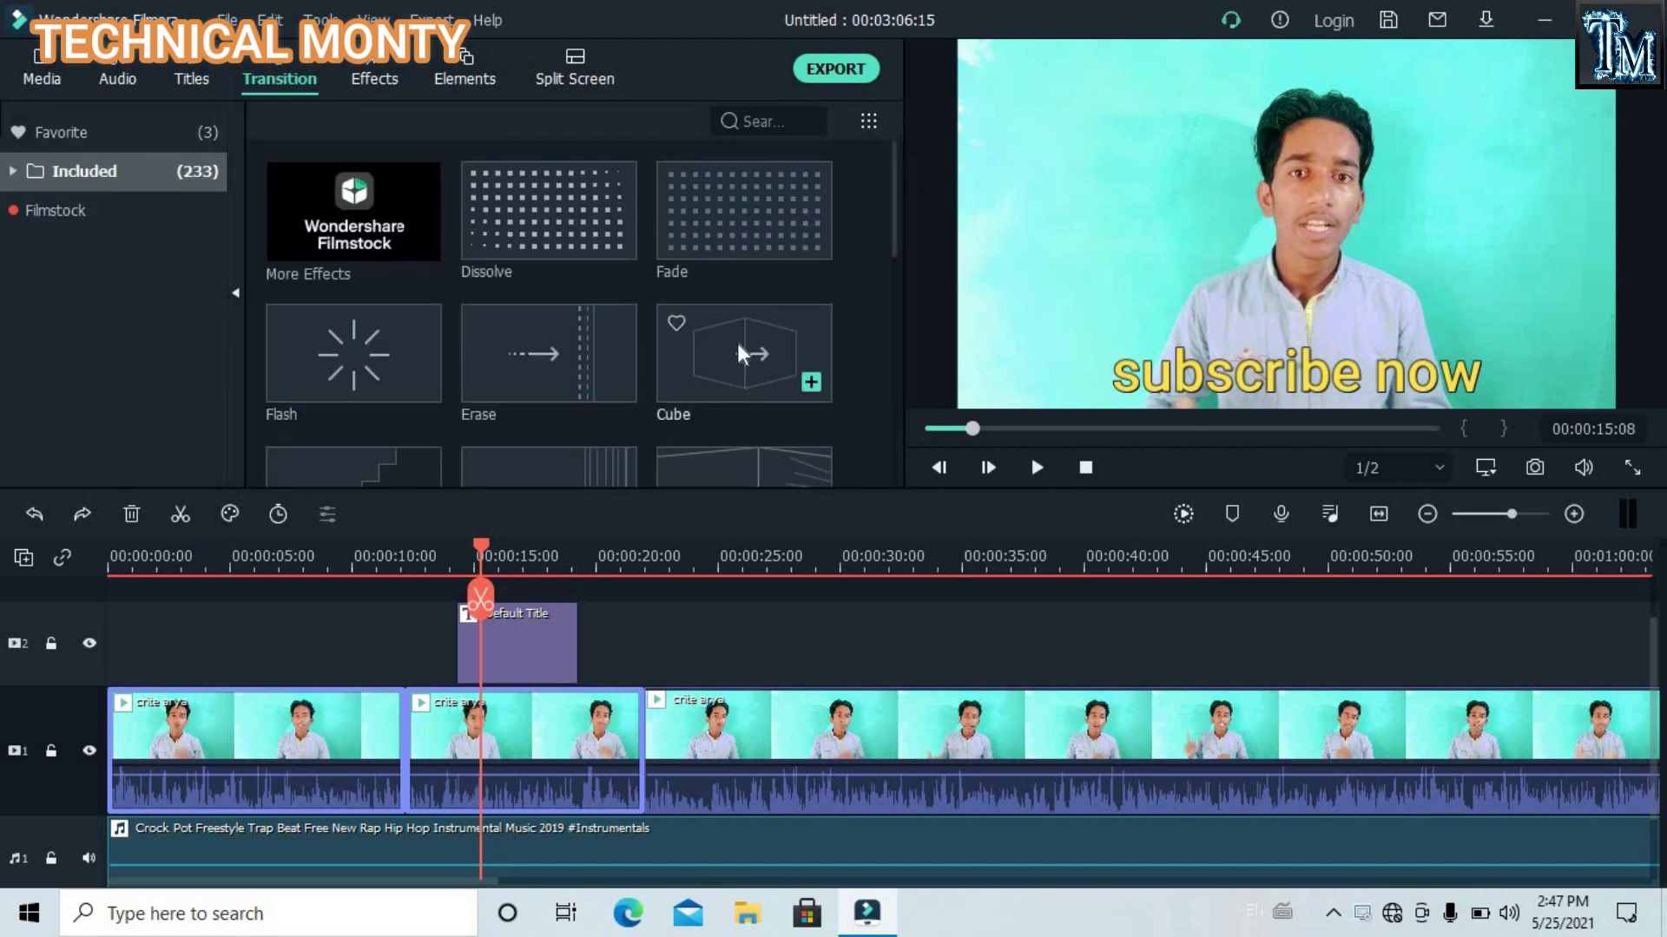
left_click_drag(737, 342, 403, 736)
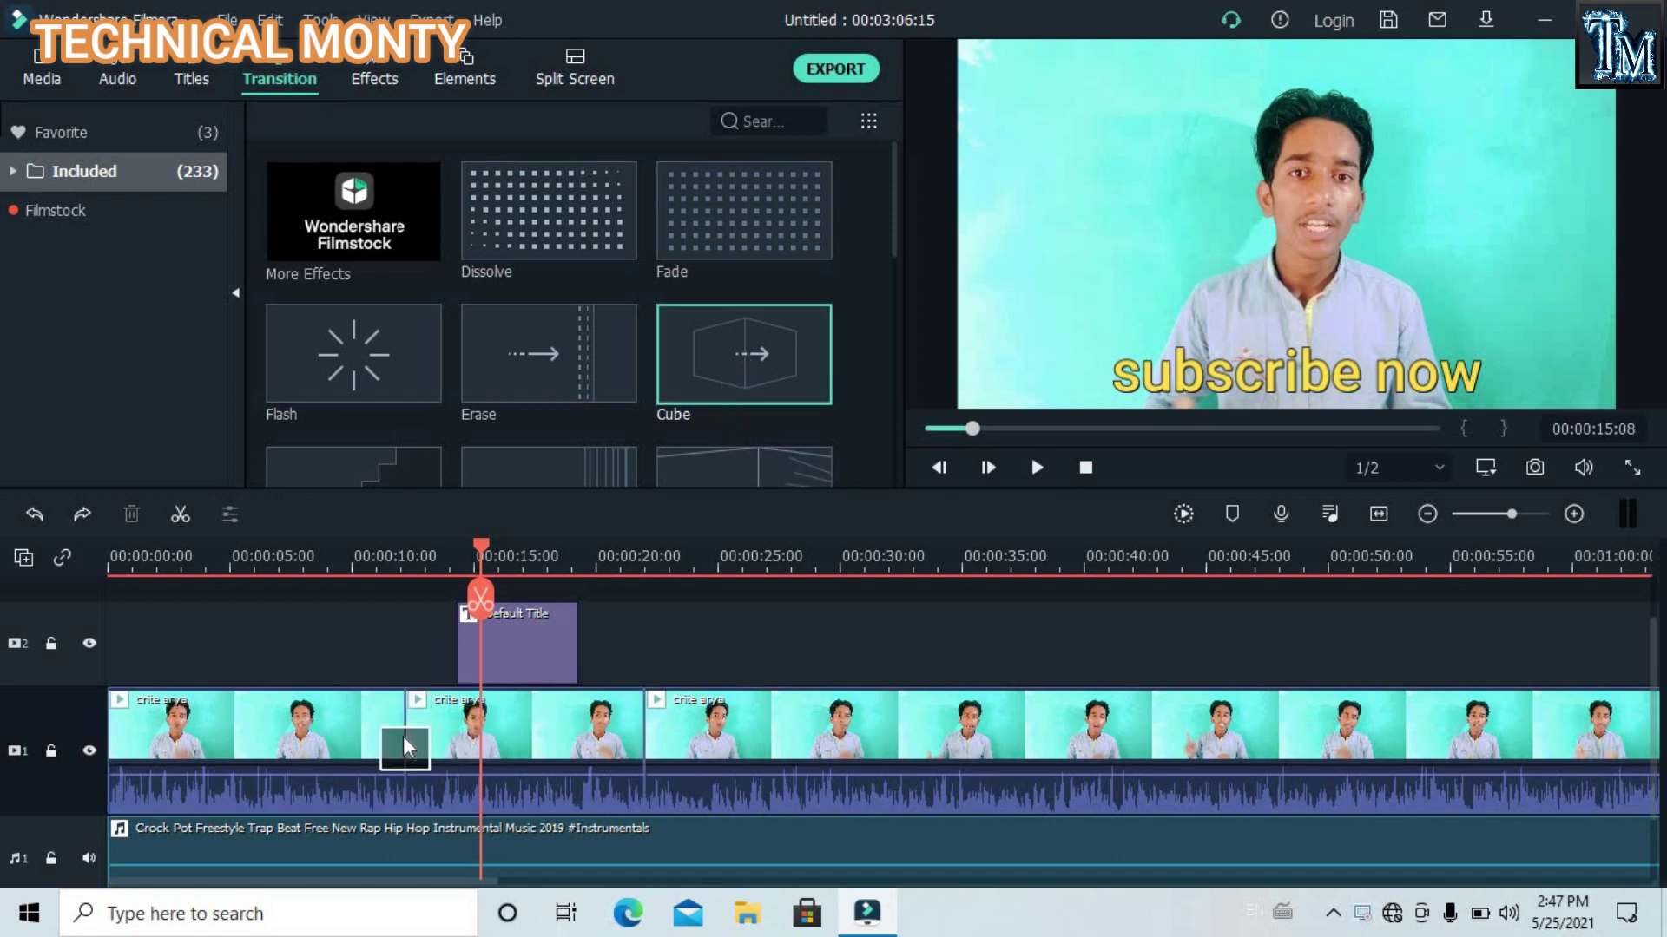
Step: Play the video from about 00:00:10 to check the Cube transition between the first and second video pieces
left_click(368, 566)
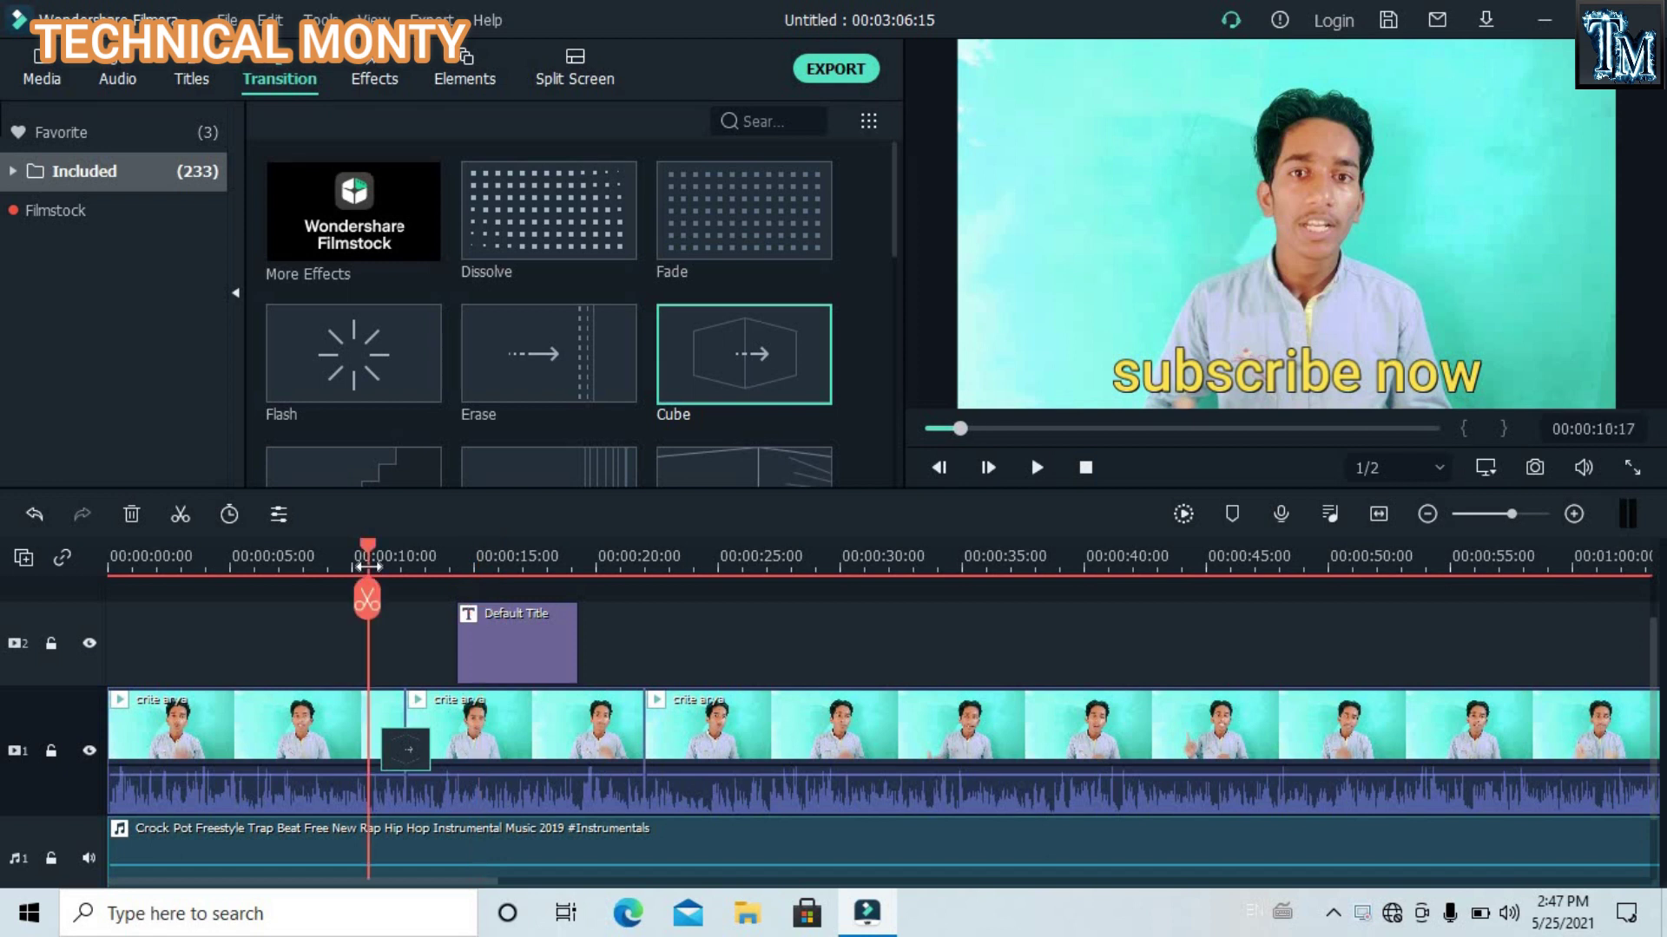
key("space")
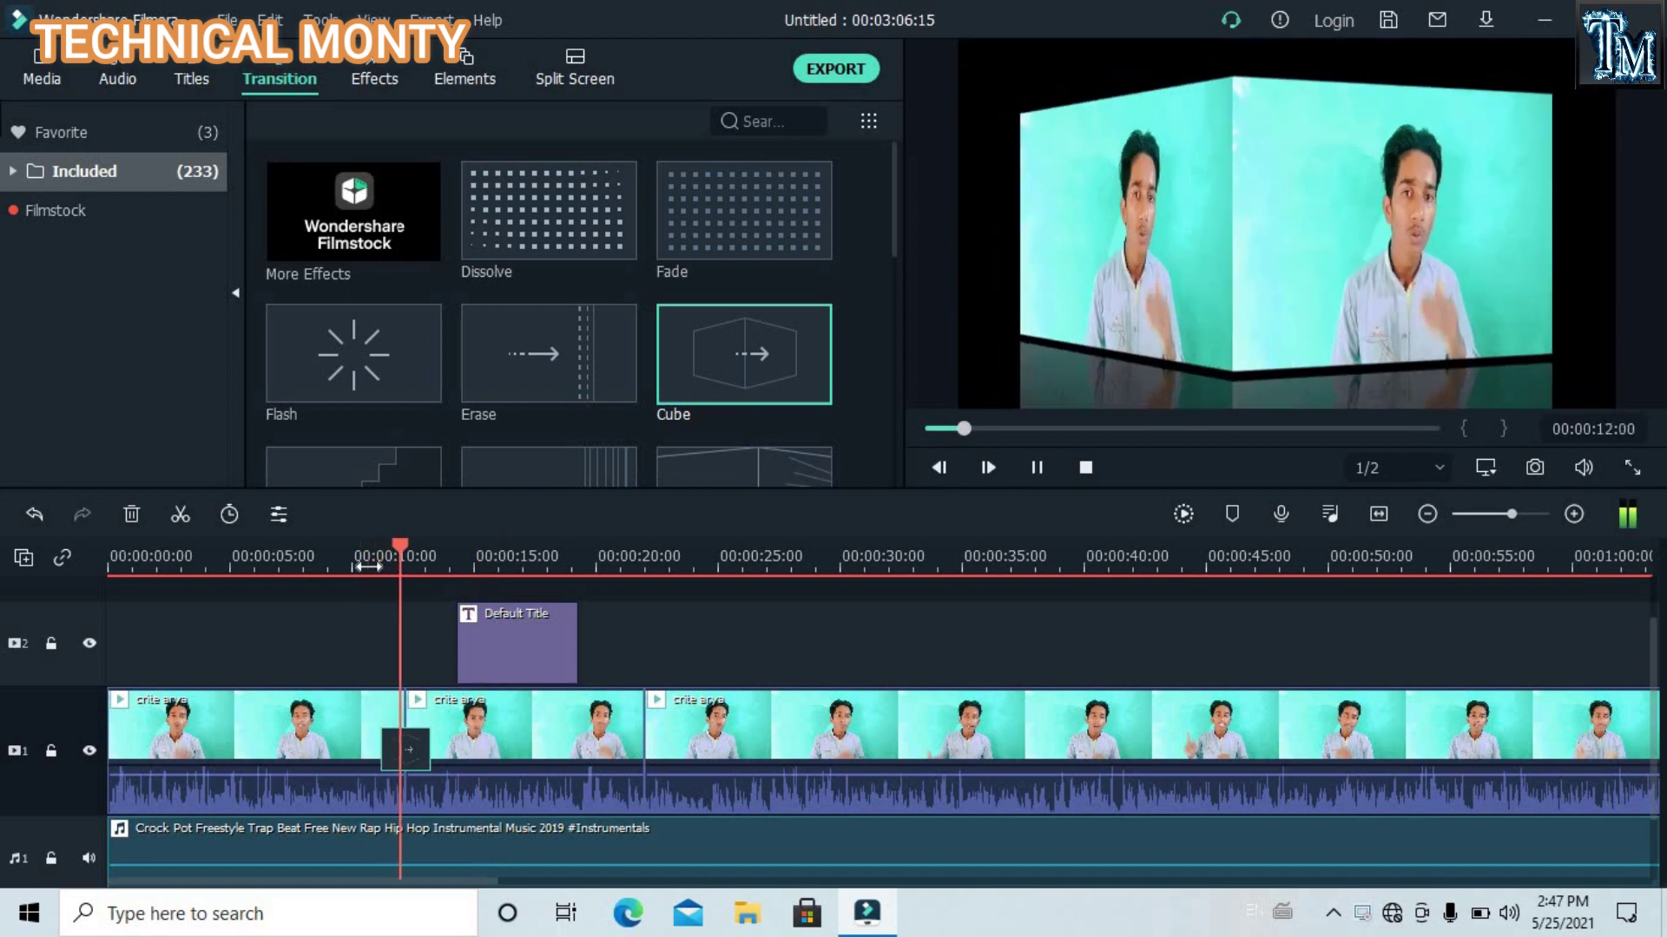
key("space")
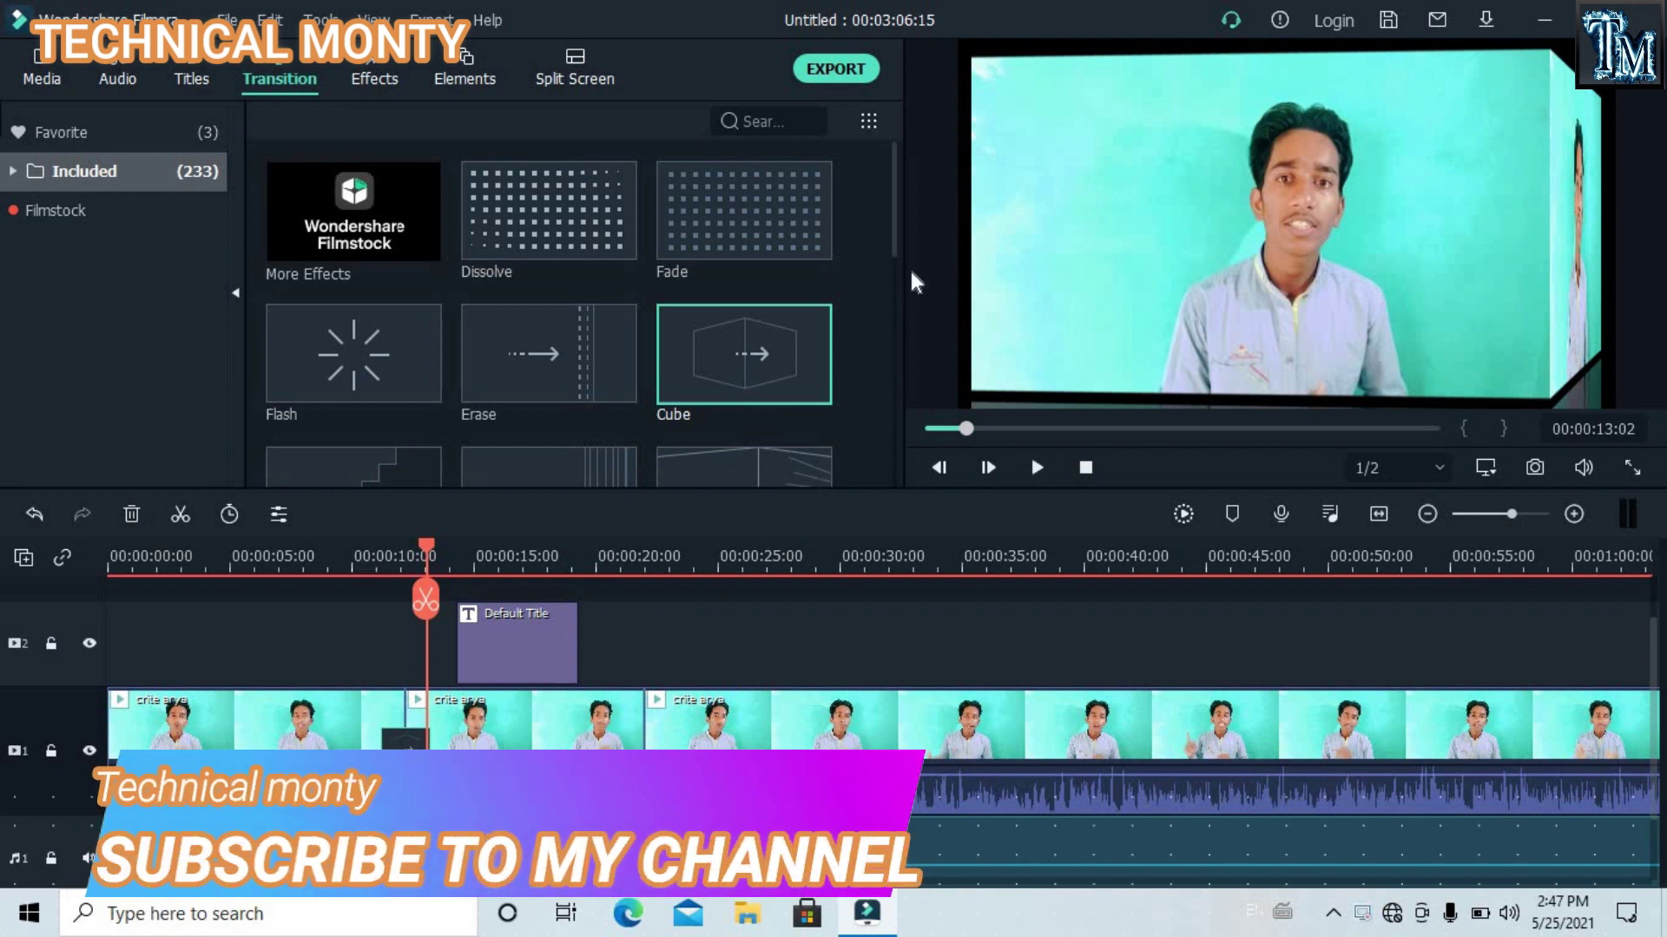
scroll(895, 251, "down", 3)
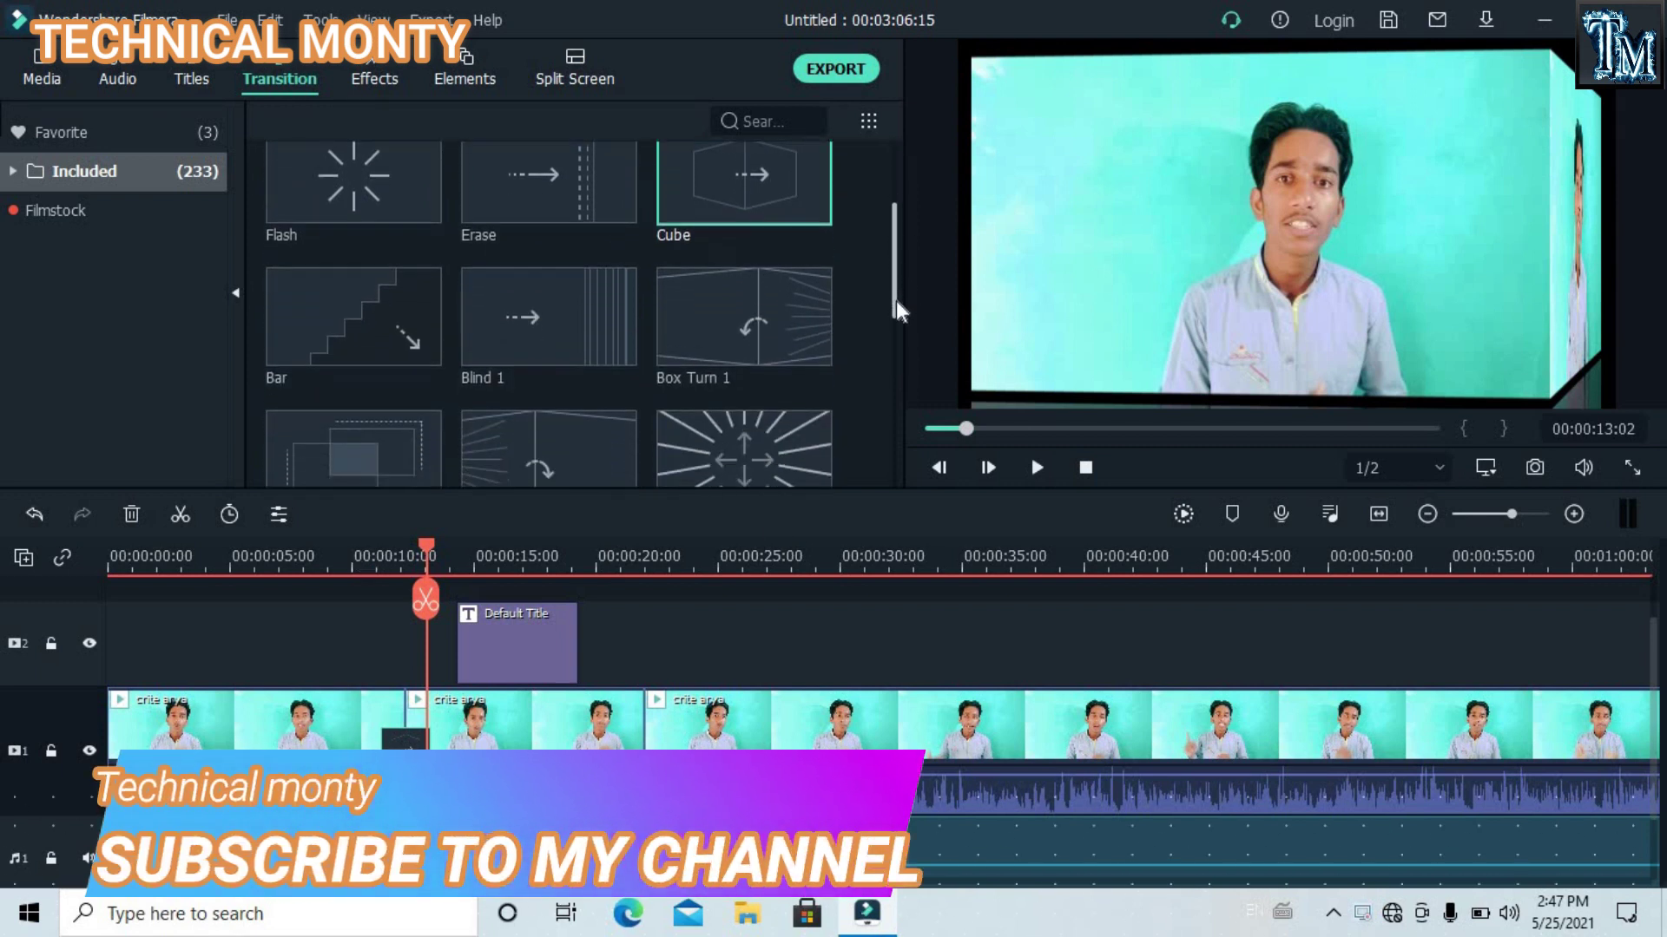
scroll(898, 241, "up", 3)
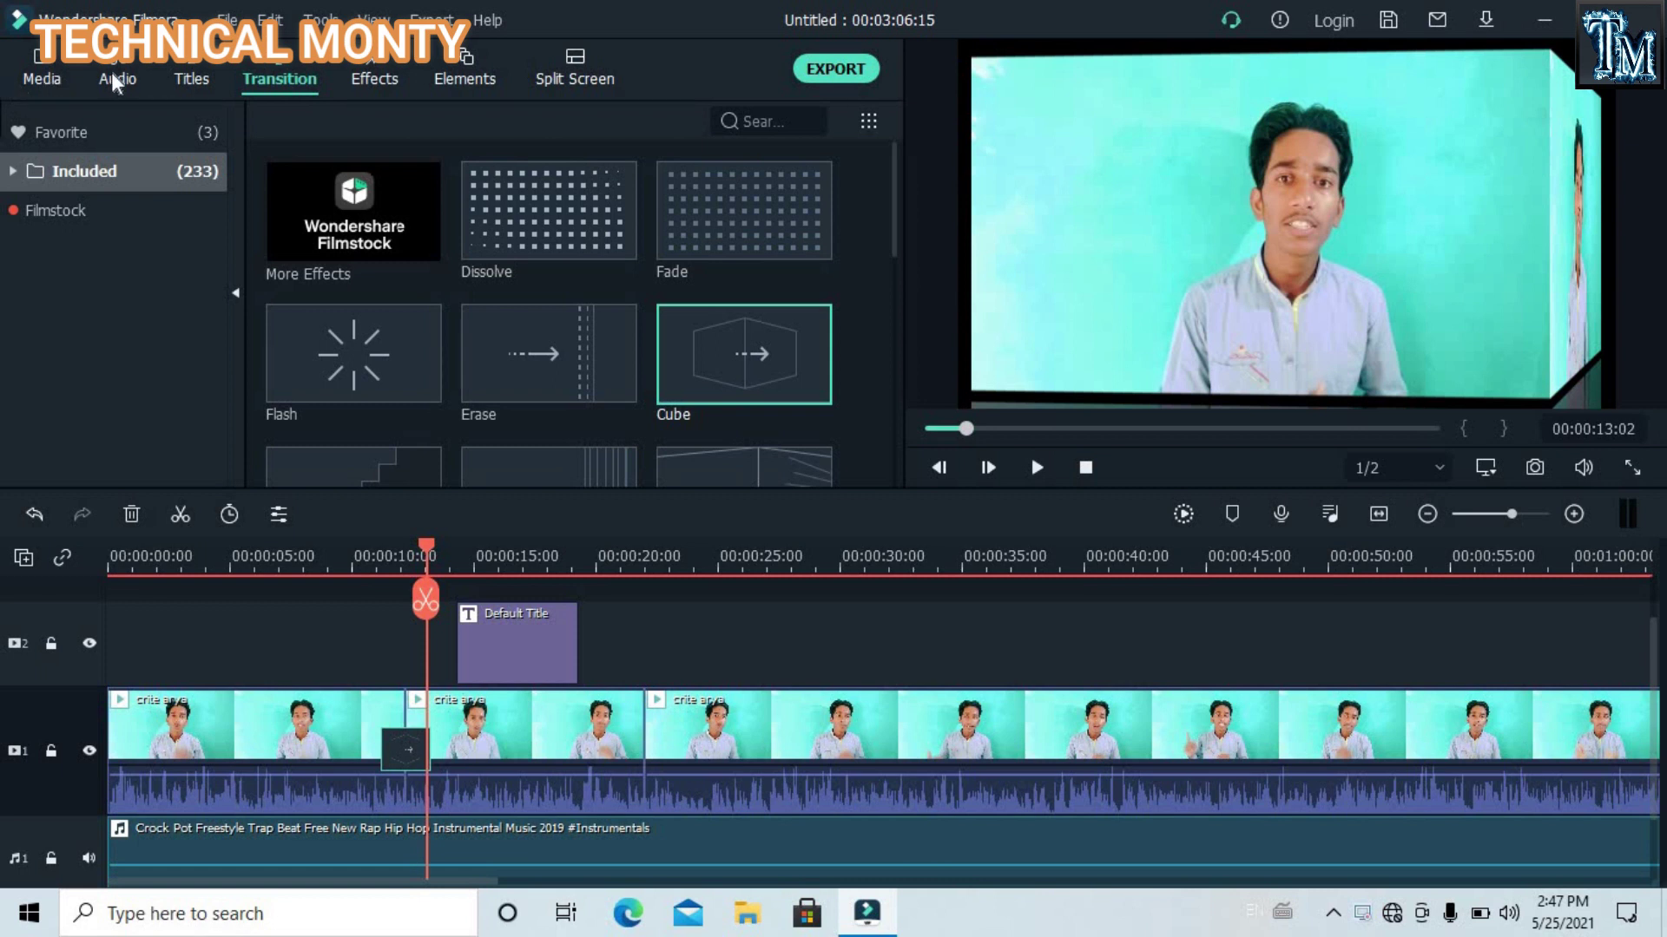
left_click(117, 75)
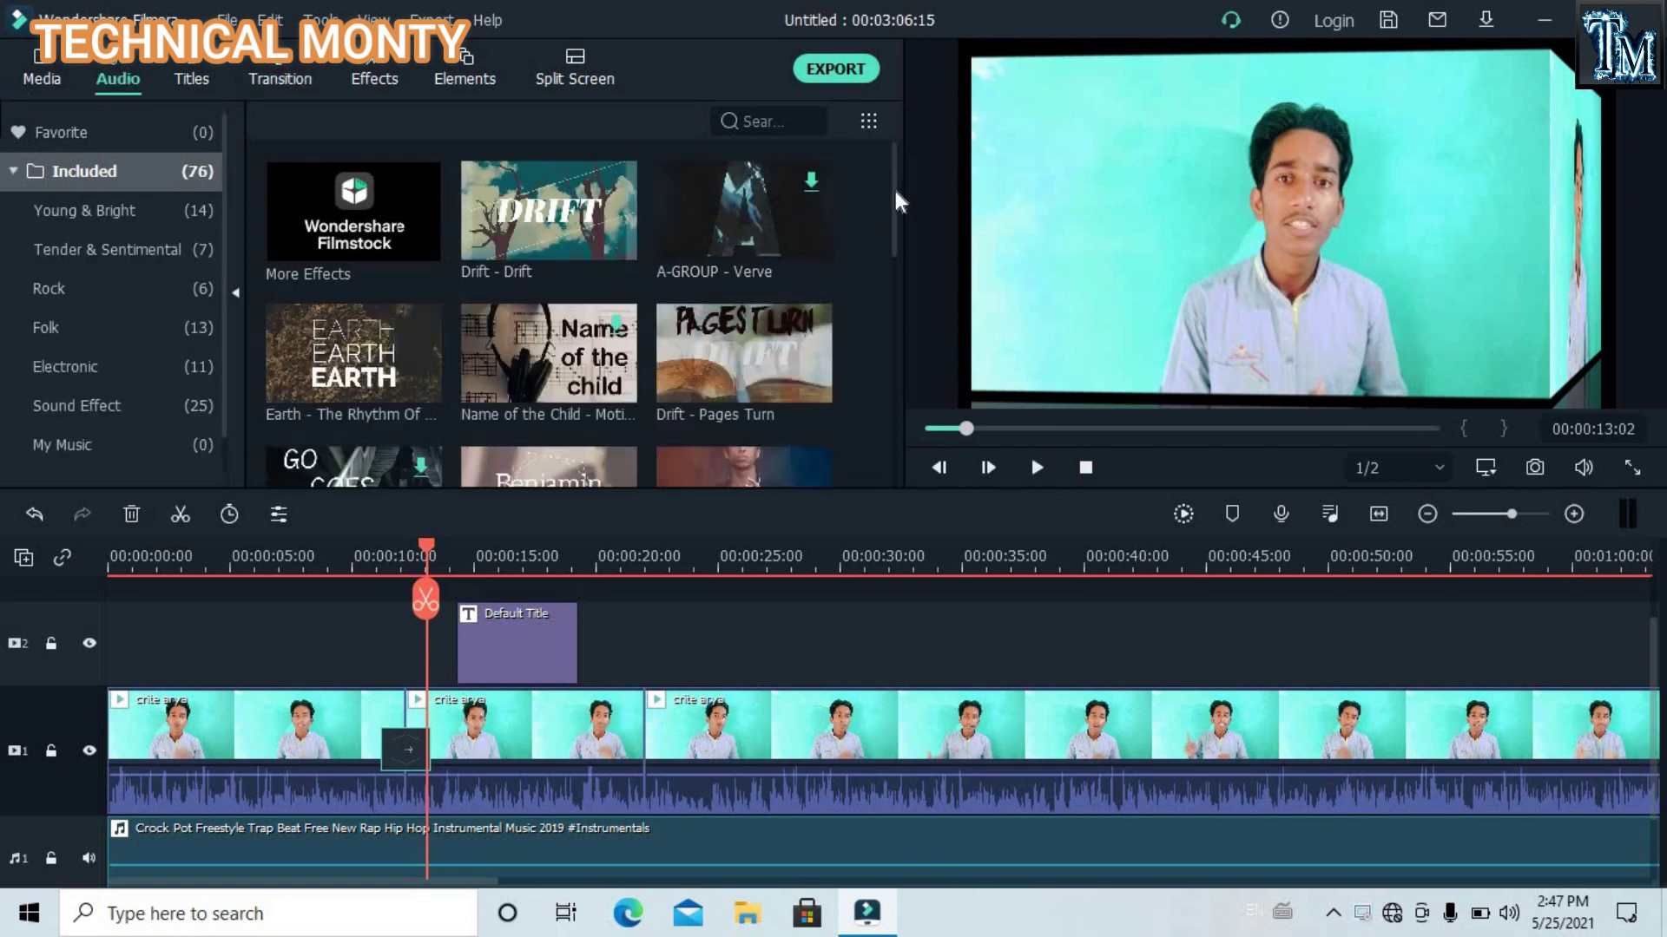
left_click_drag(894, 195, 14, 35)
Step: Import the image download (2) from the thumbnail folder into the project media
left_click(50, 66)
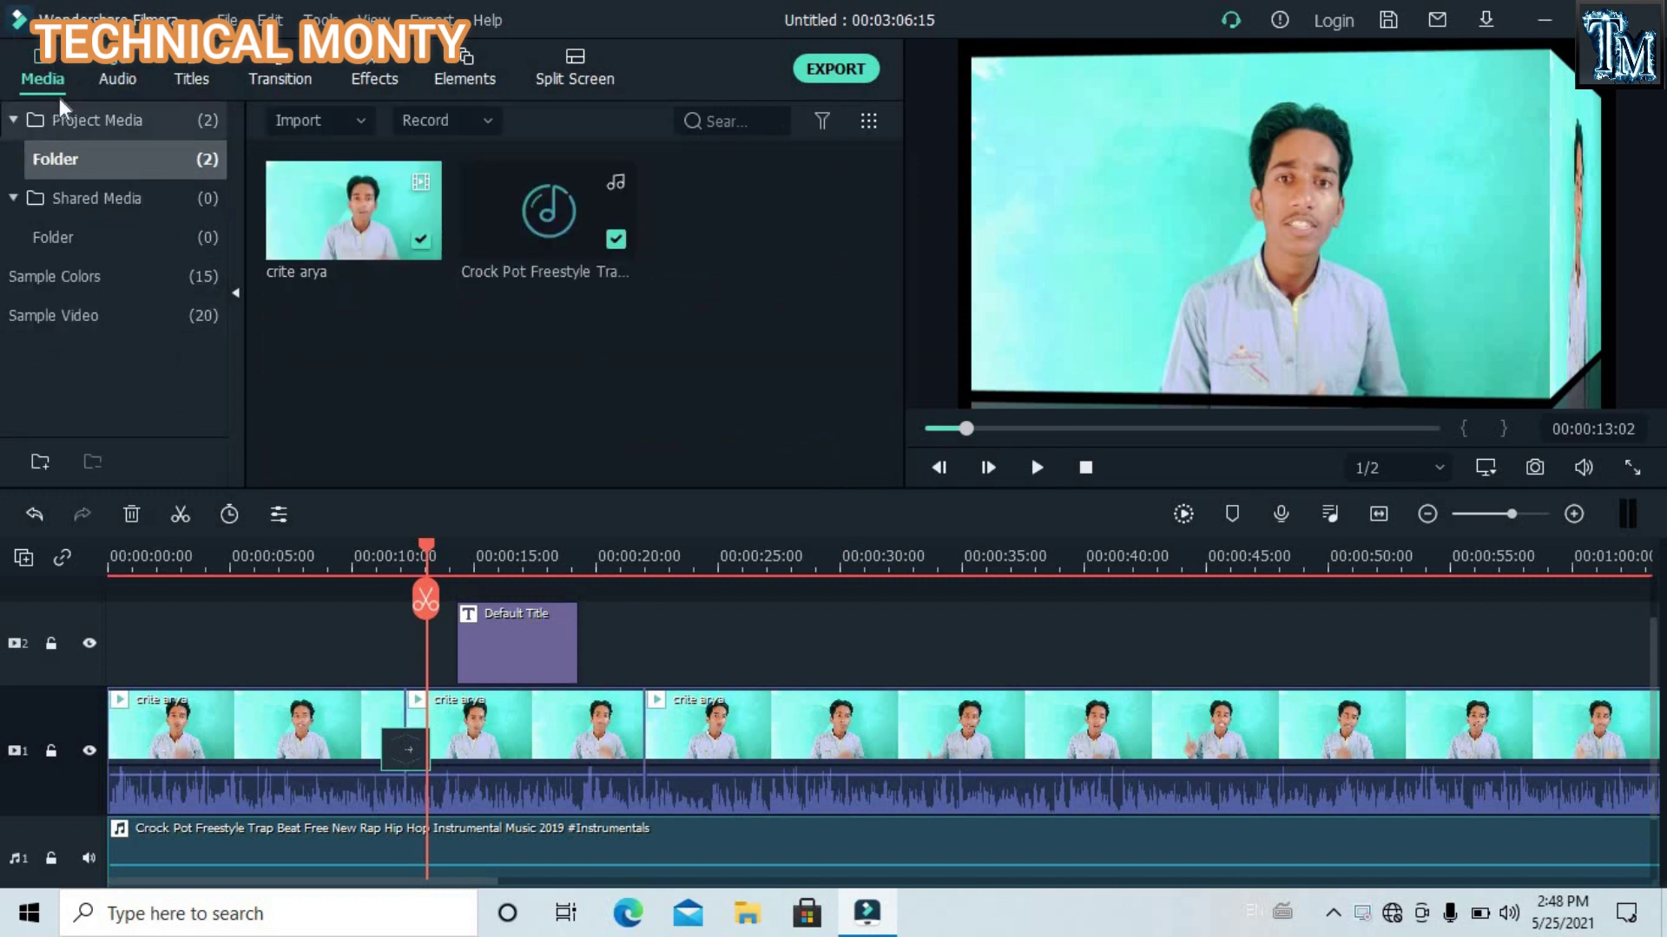
double_click(406, 345)
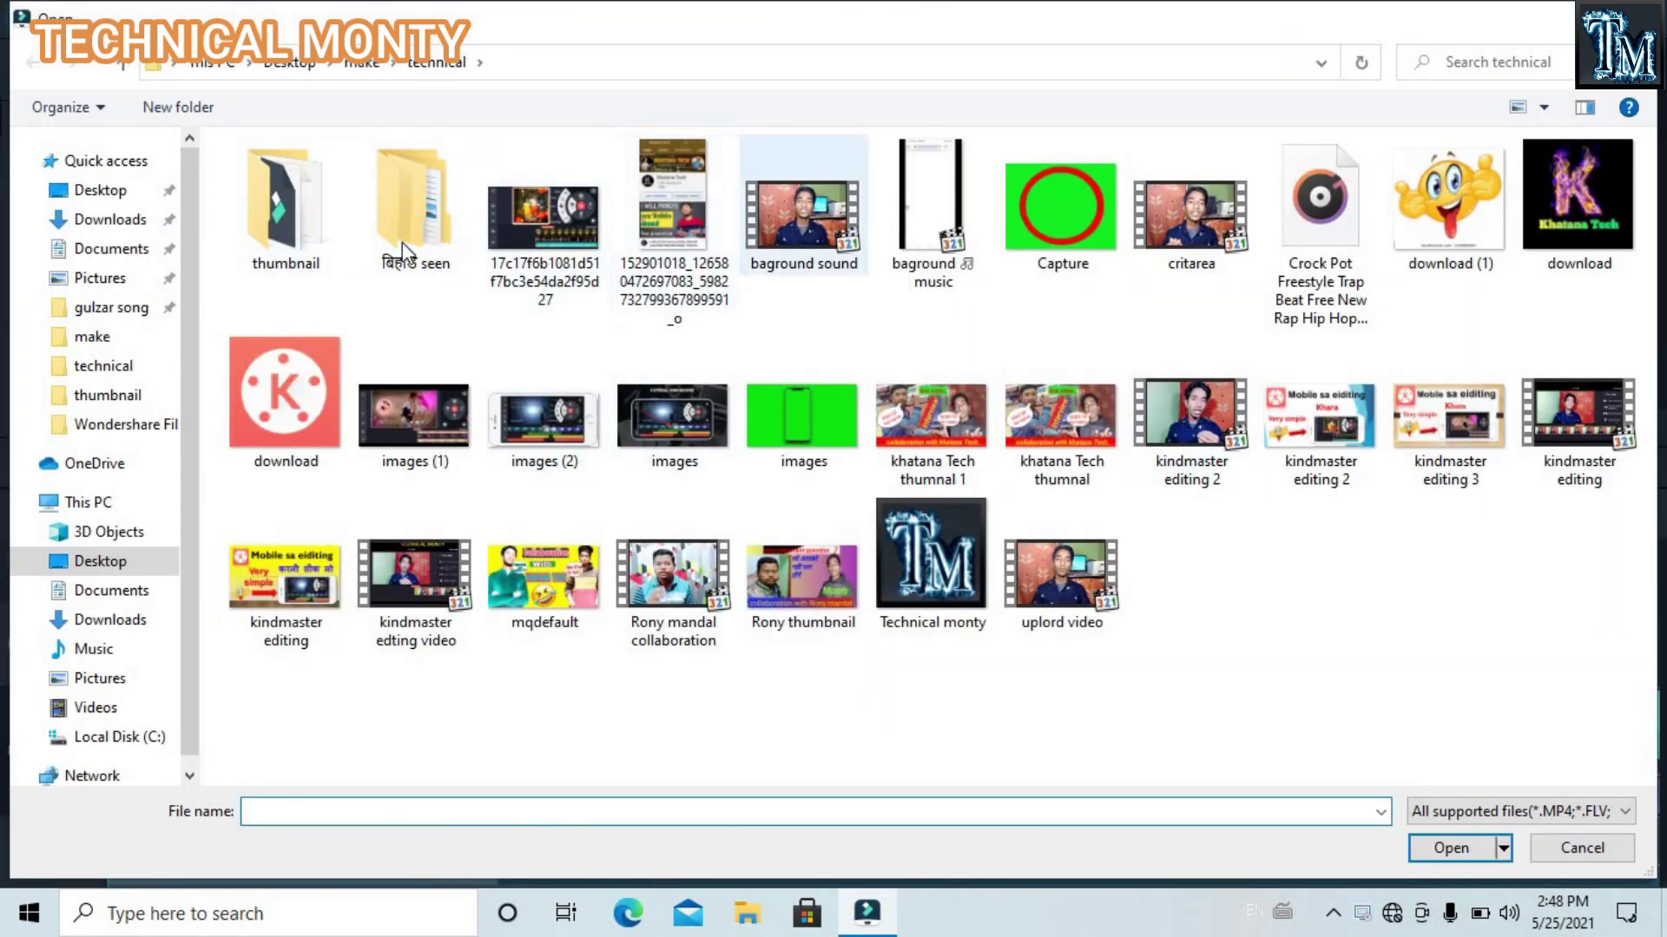
double_click(299, 245)
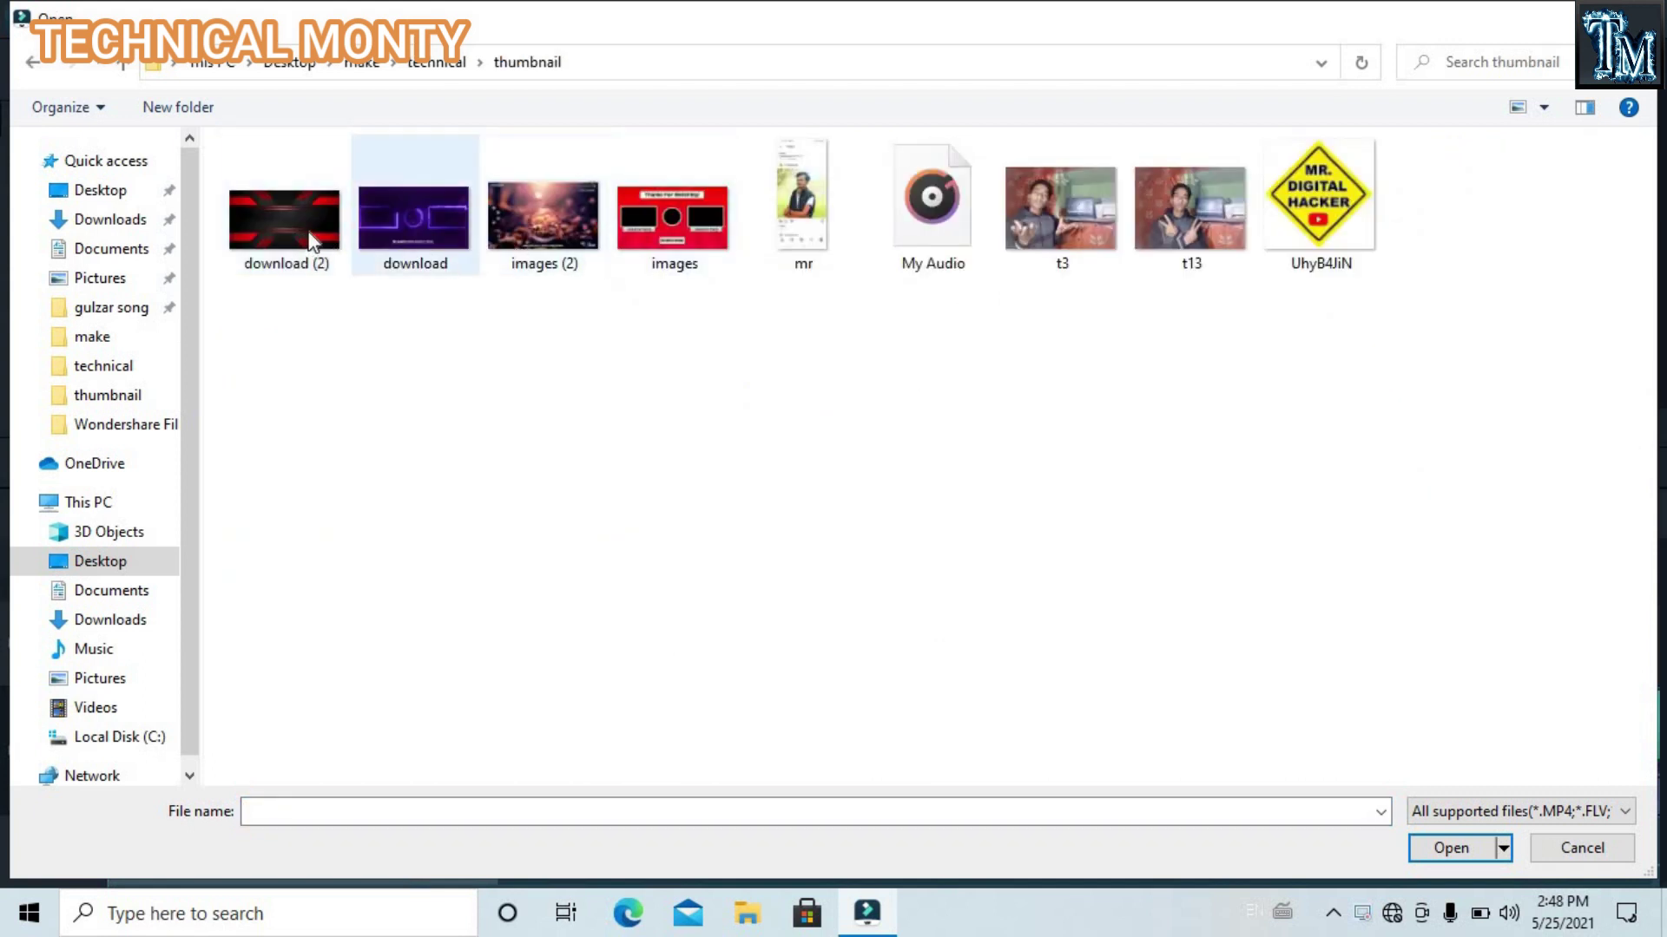
left_click(312, 243)
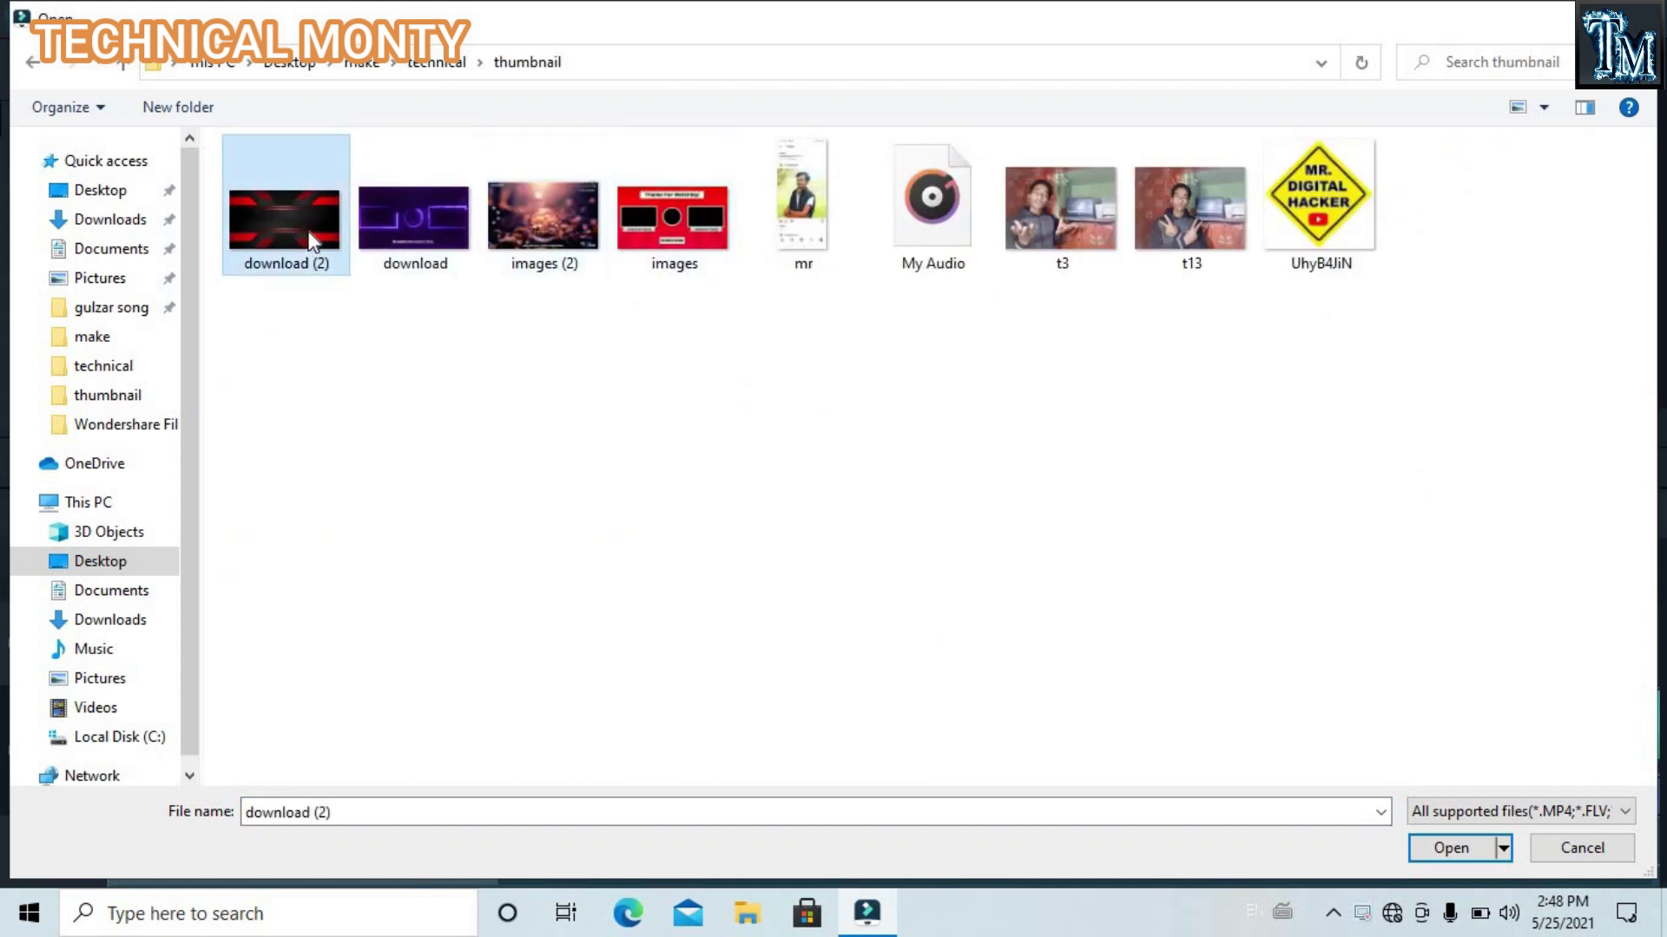
left_click(1448, 849)
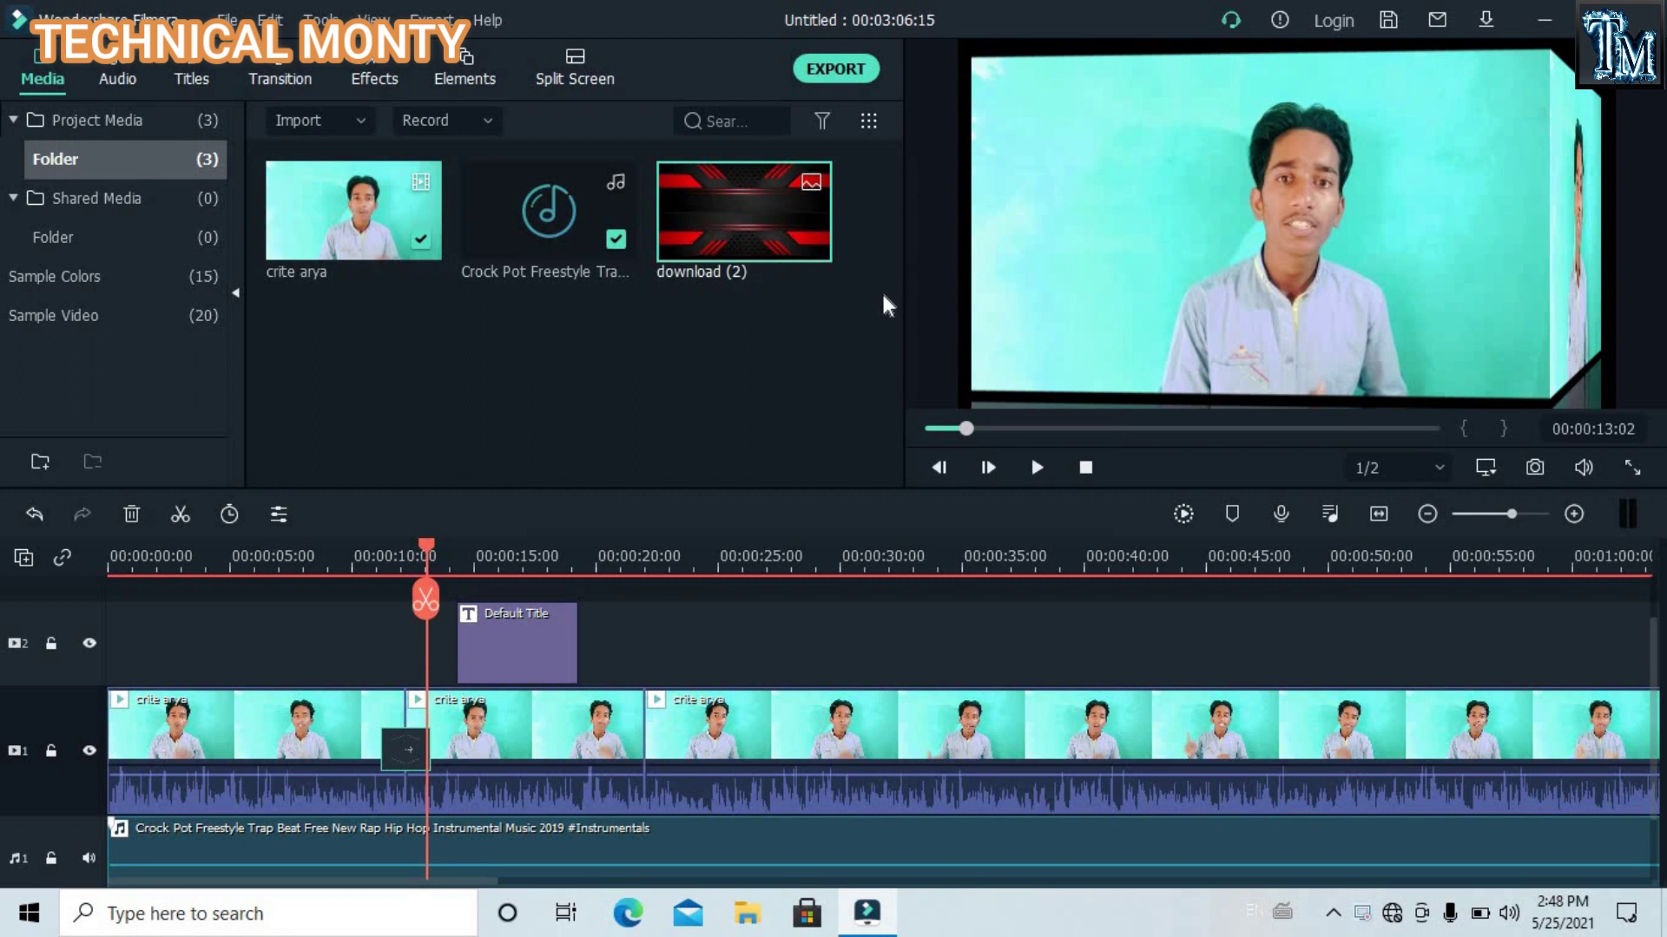
Step: Place the download (2) image on the title's track, starting at about 24 seconds, and preview it there
left_click_drag(740, 211, 686, 647)
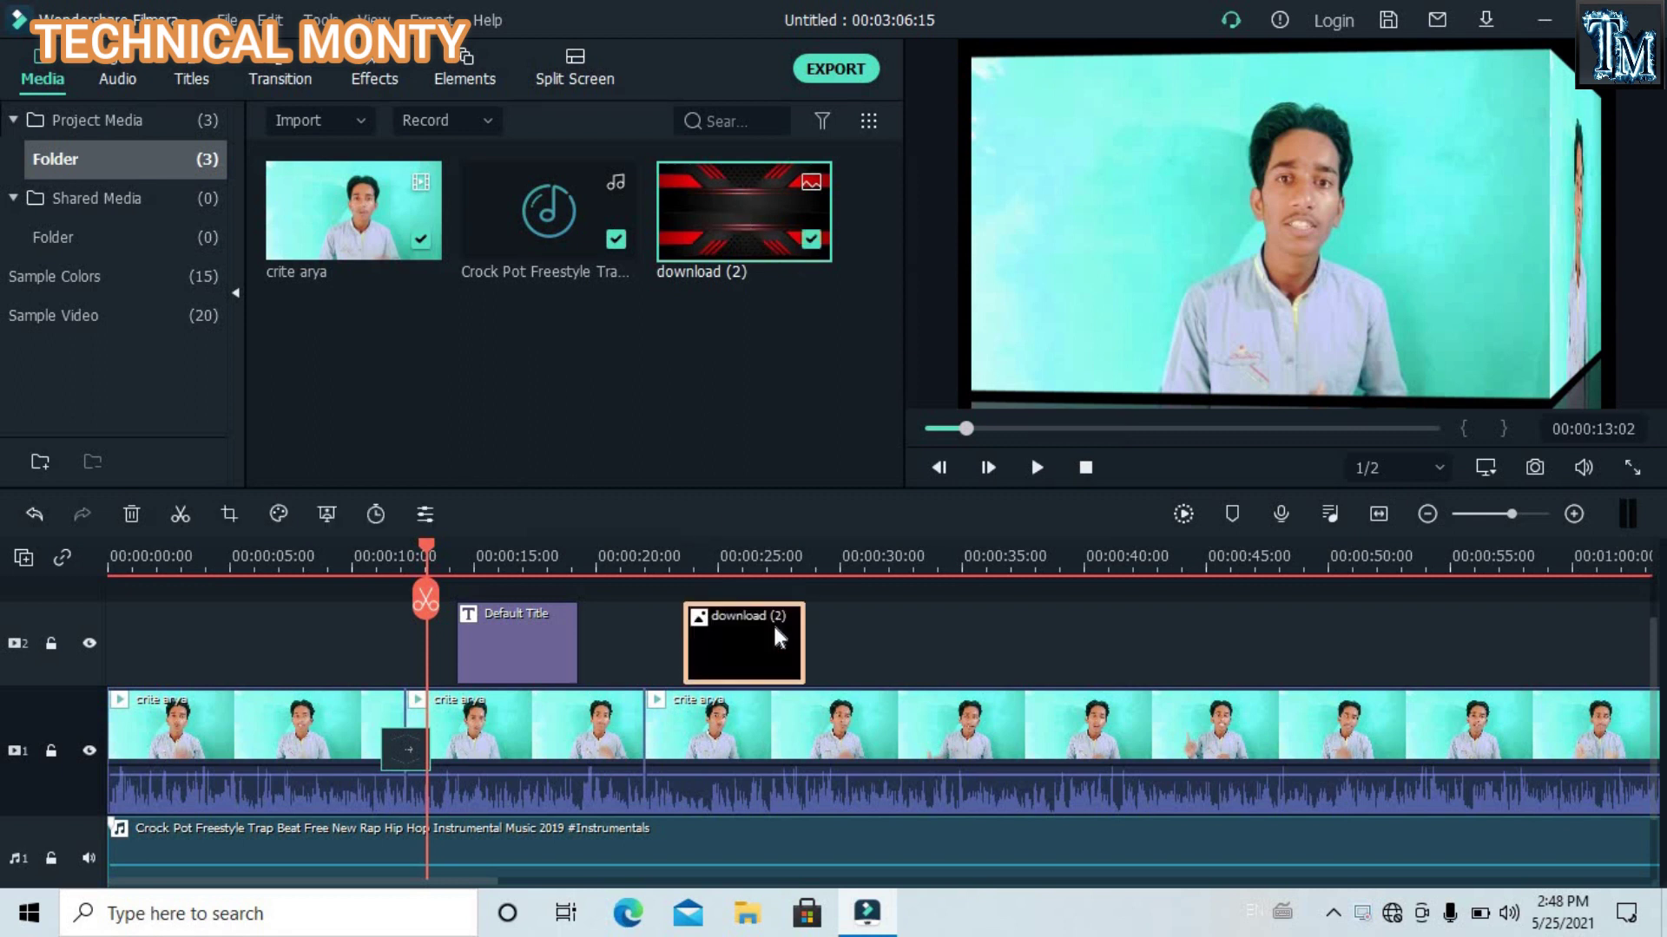
left_click(712, 570)
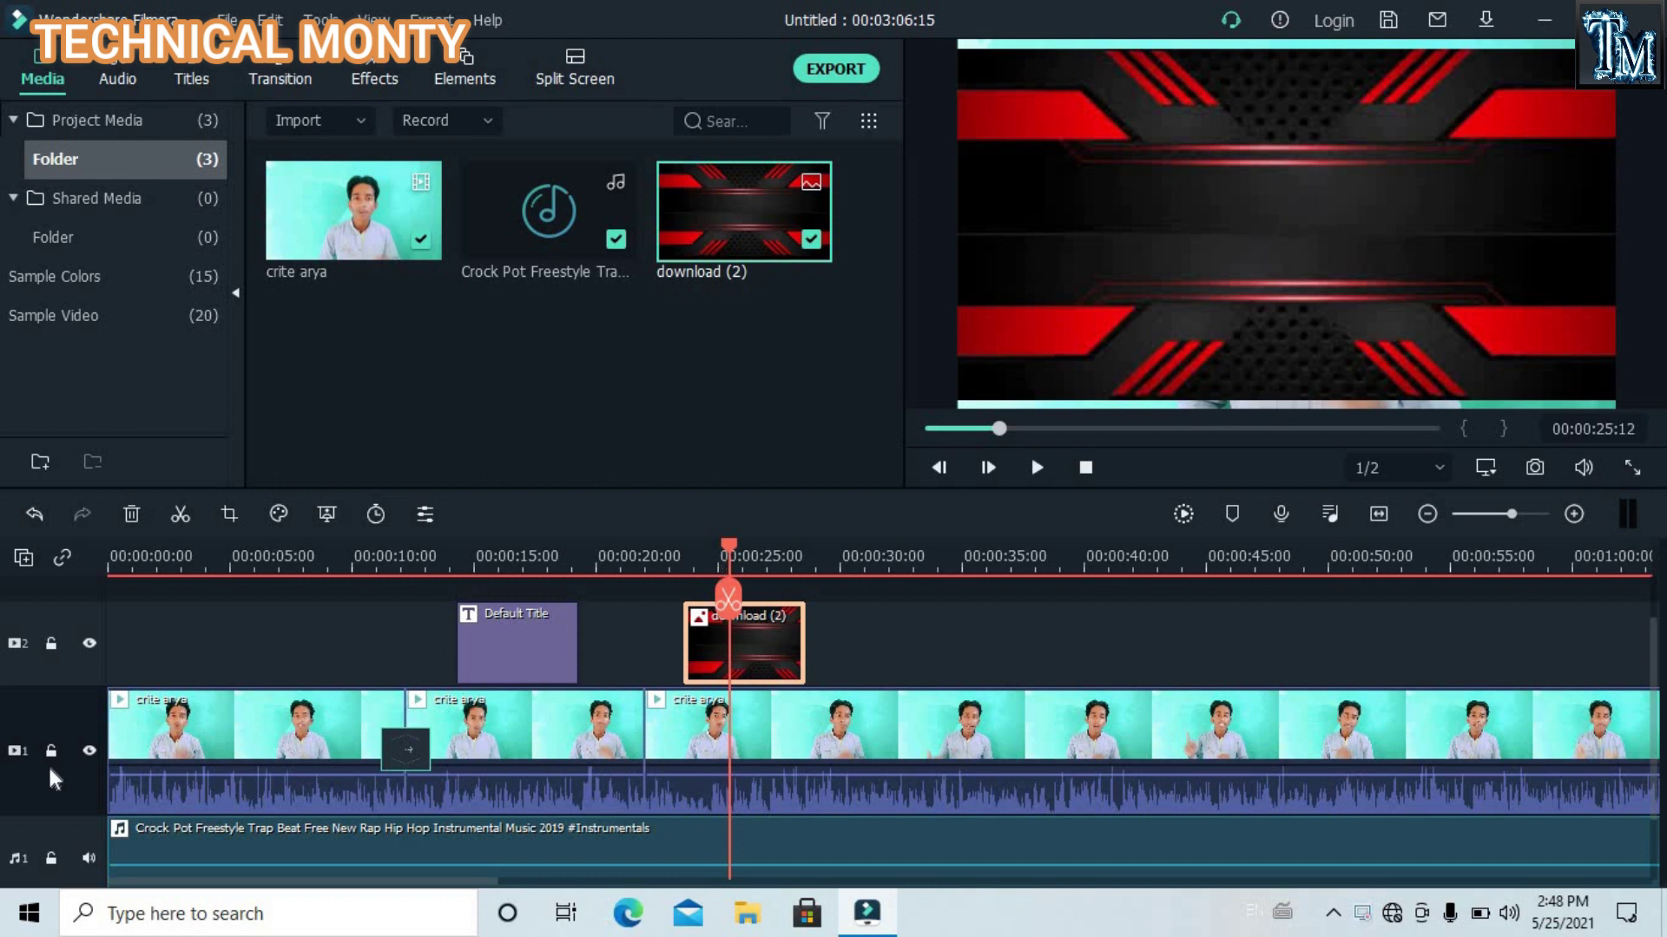
Step: Add one video track below track 1 and one audio track above track 1 with the Track Manager
left_click(24, 558)
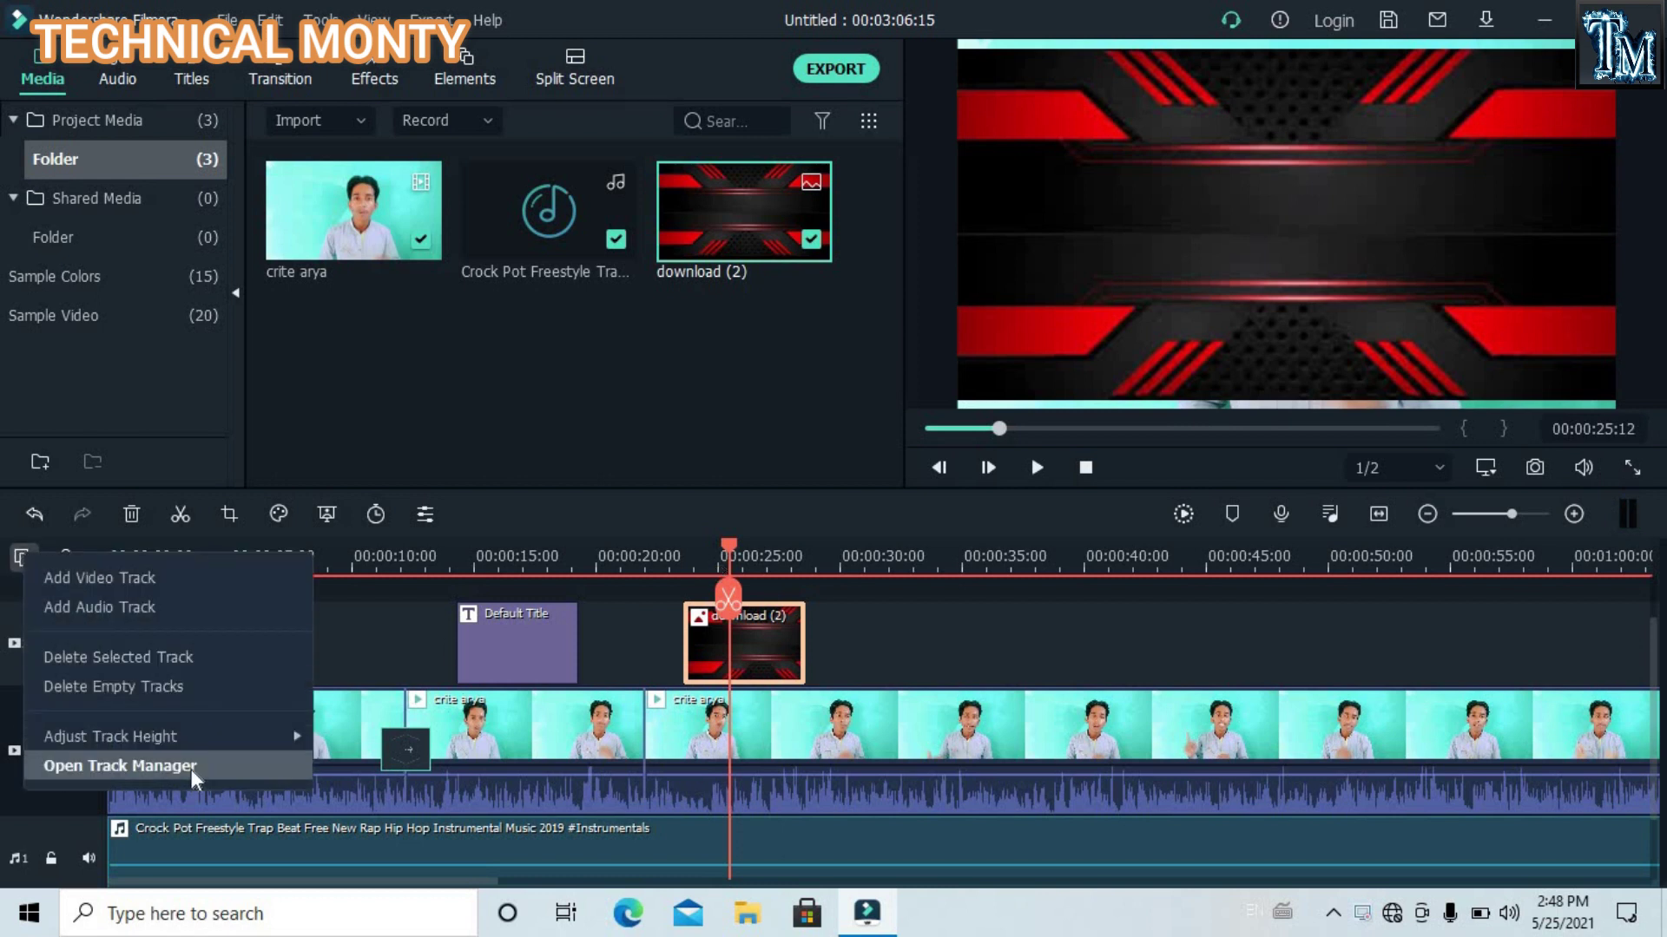
left_click(120, 766)
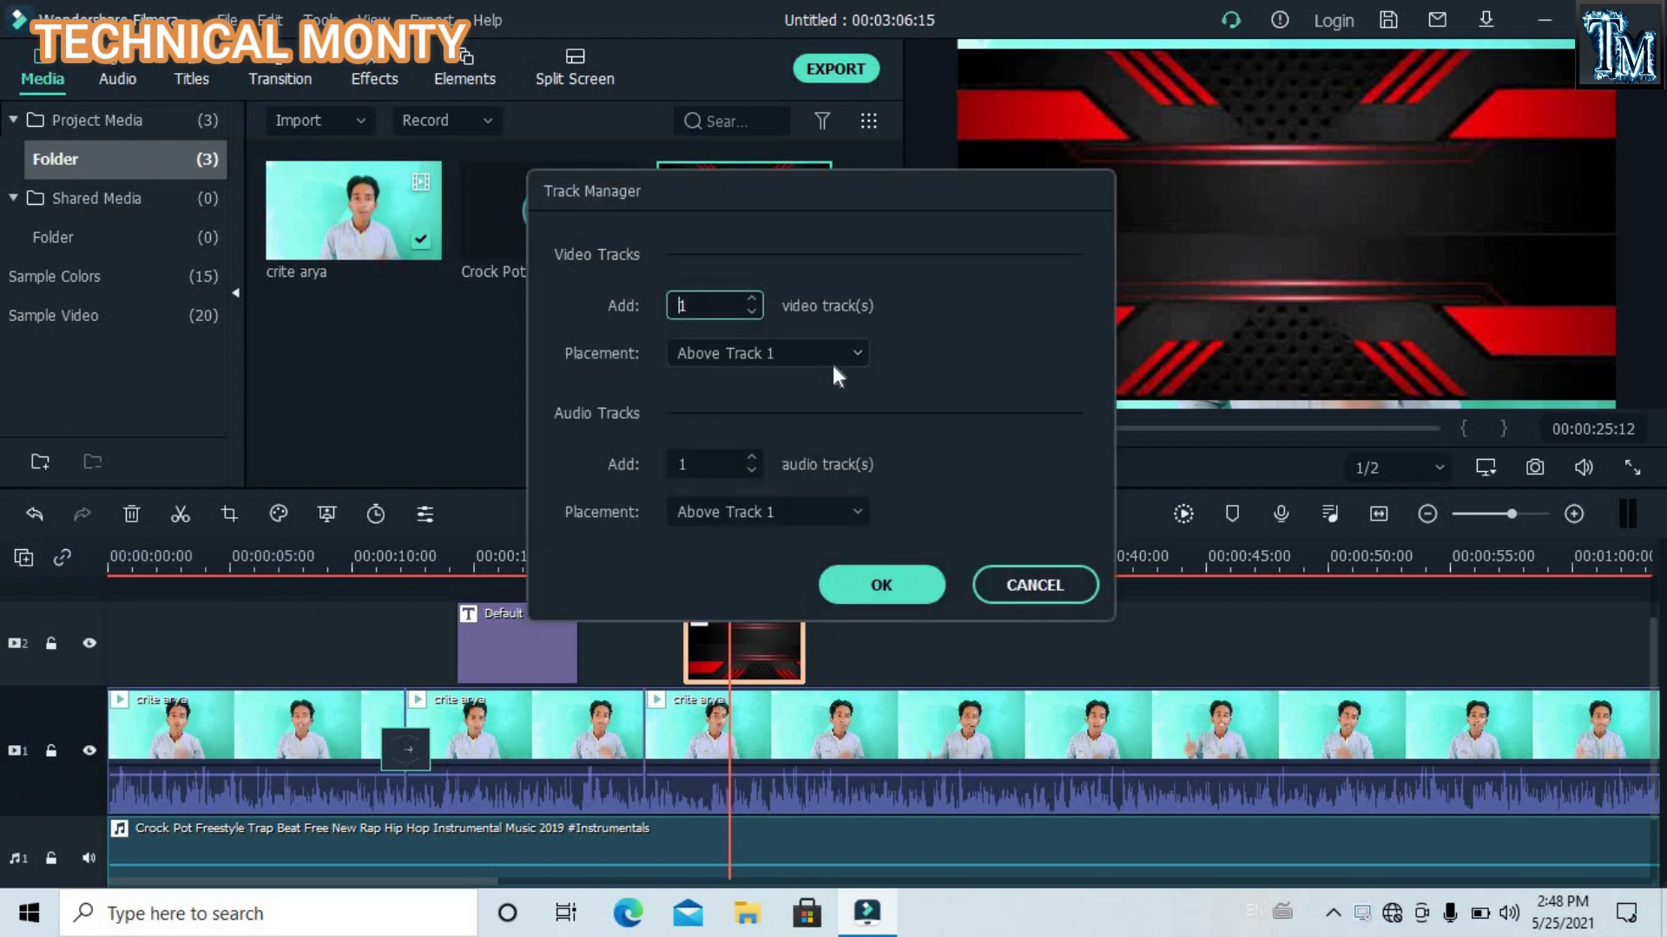
left_click(848, 352)
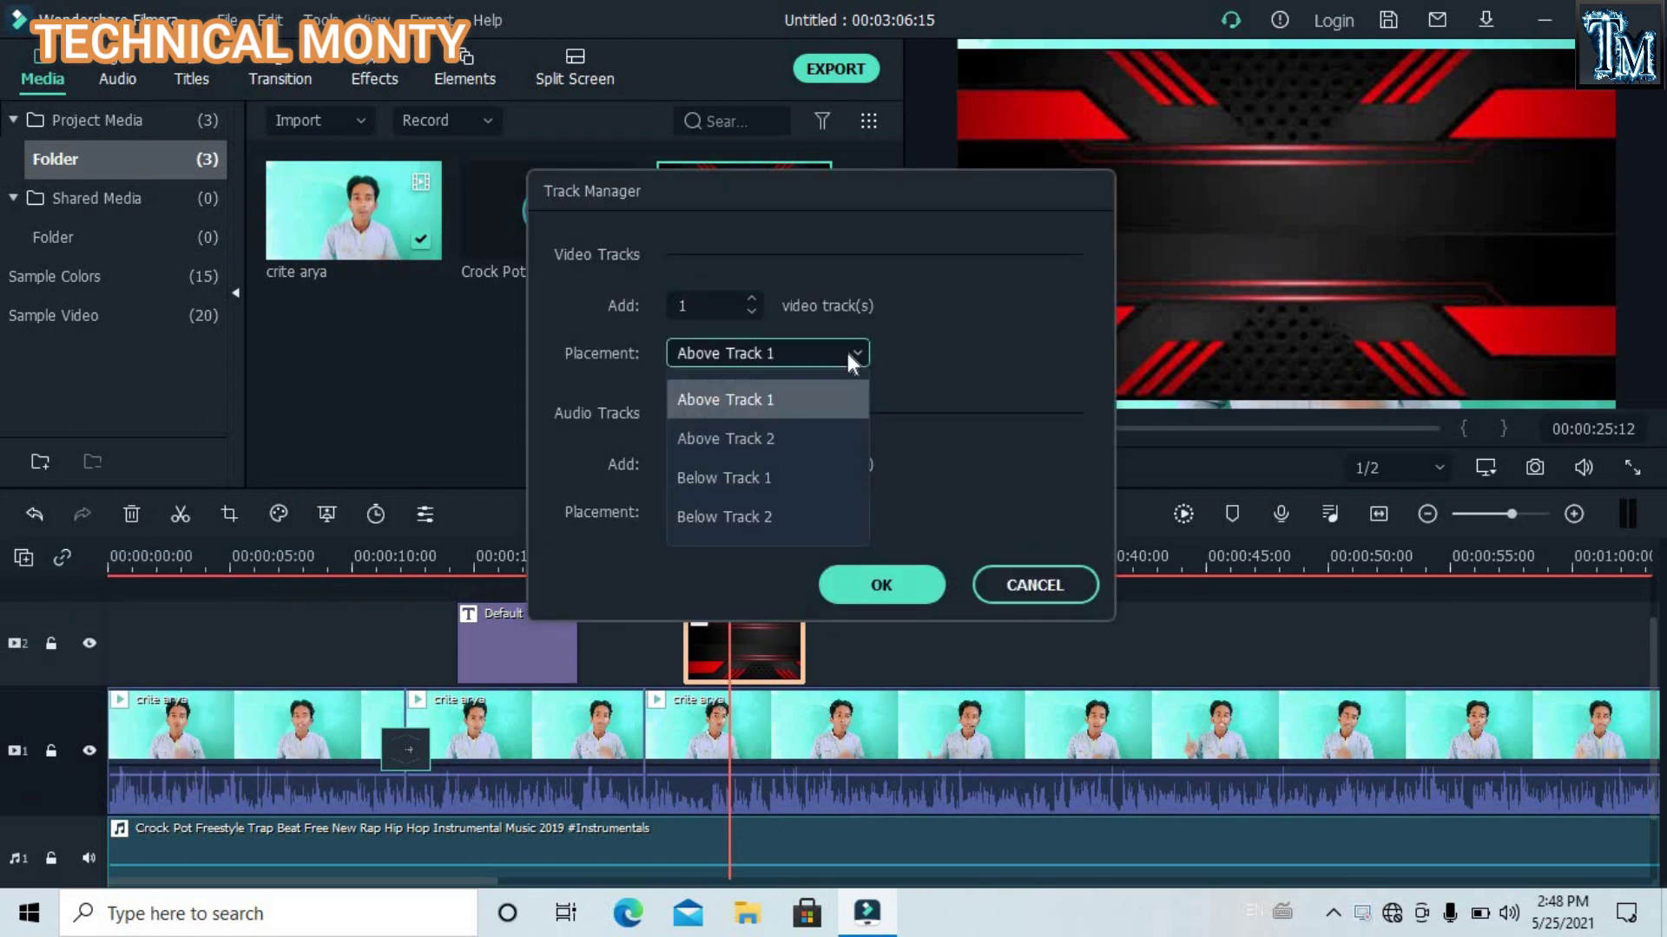
left_click(796, 476)
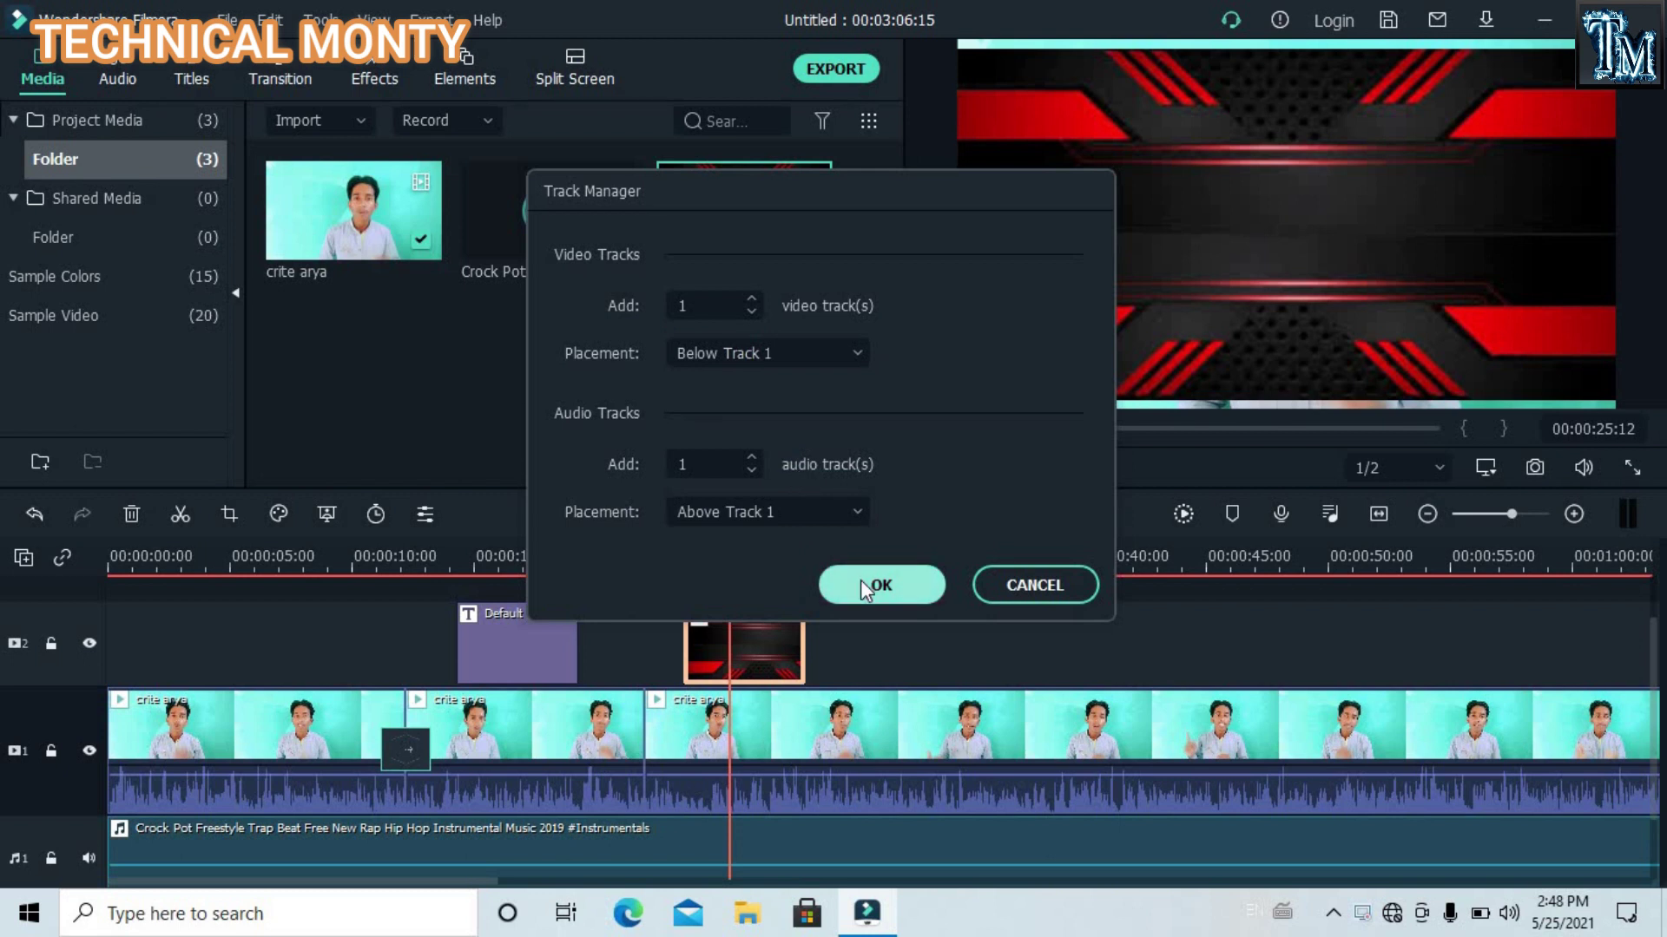
left_click(861, 585)
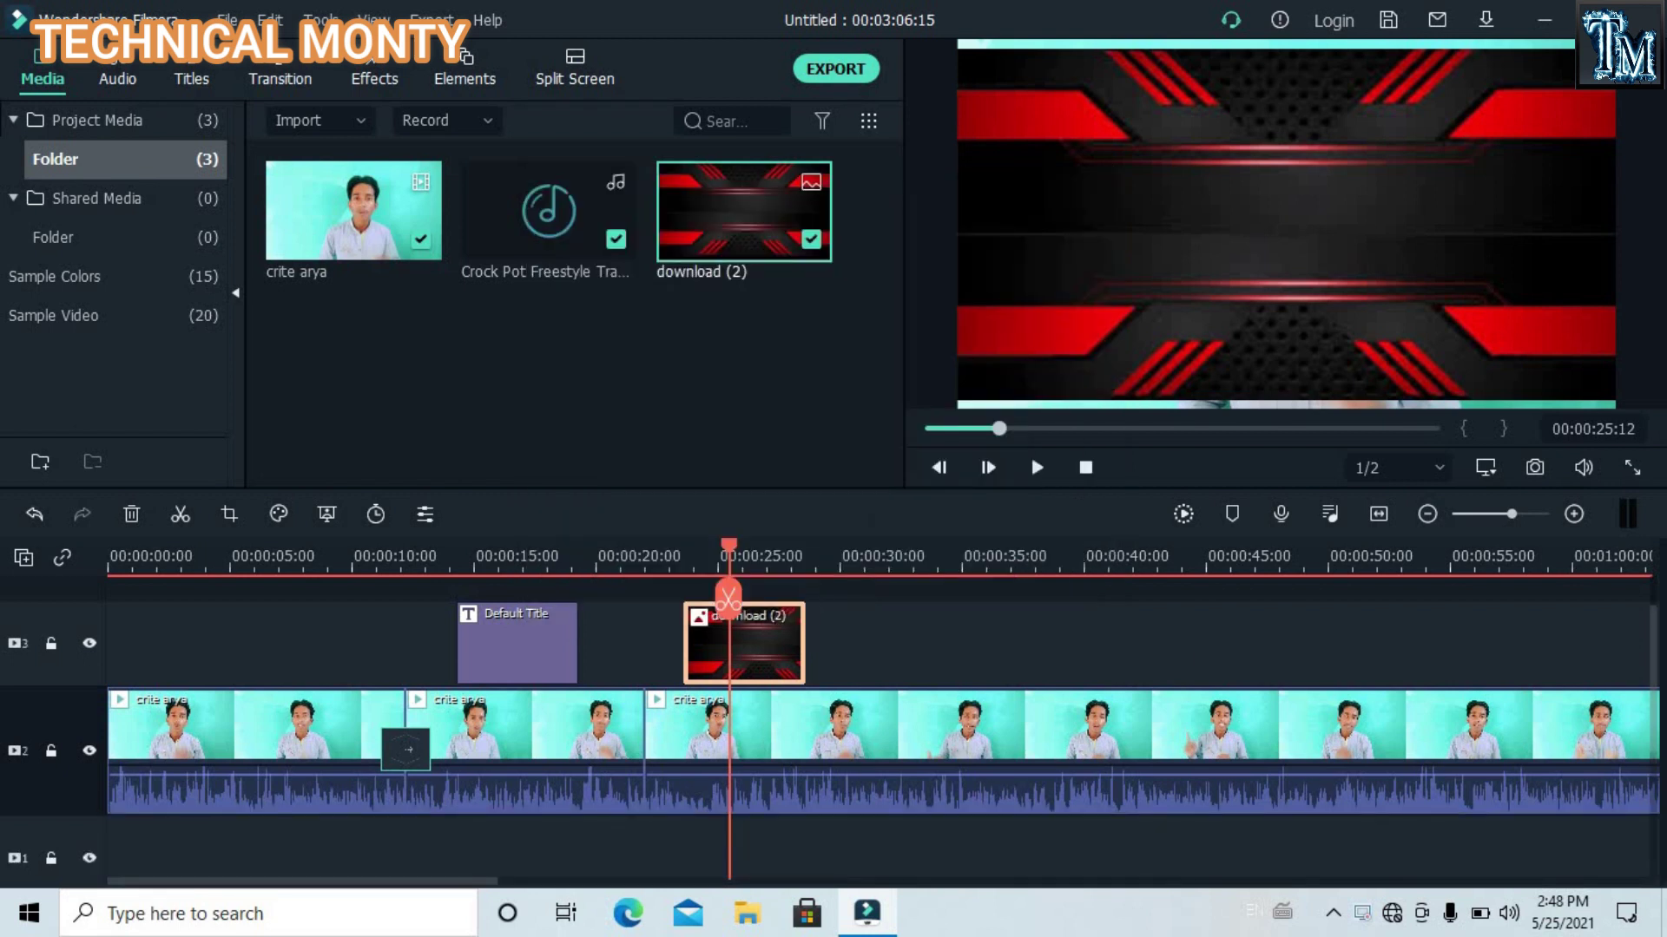
Step: Move the download (2) image to the new lowest video track, lengthened to about 24 seconds and starting with the second video piece
left_click_drag(1655, 670, 1655, 722)
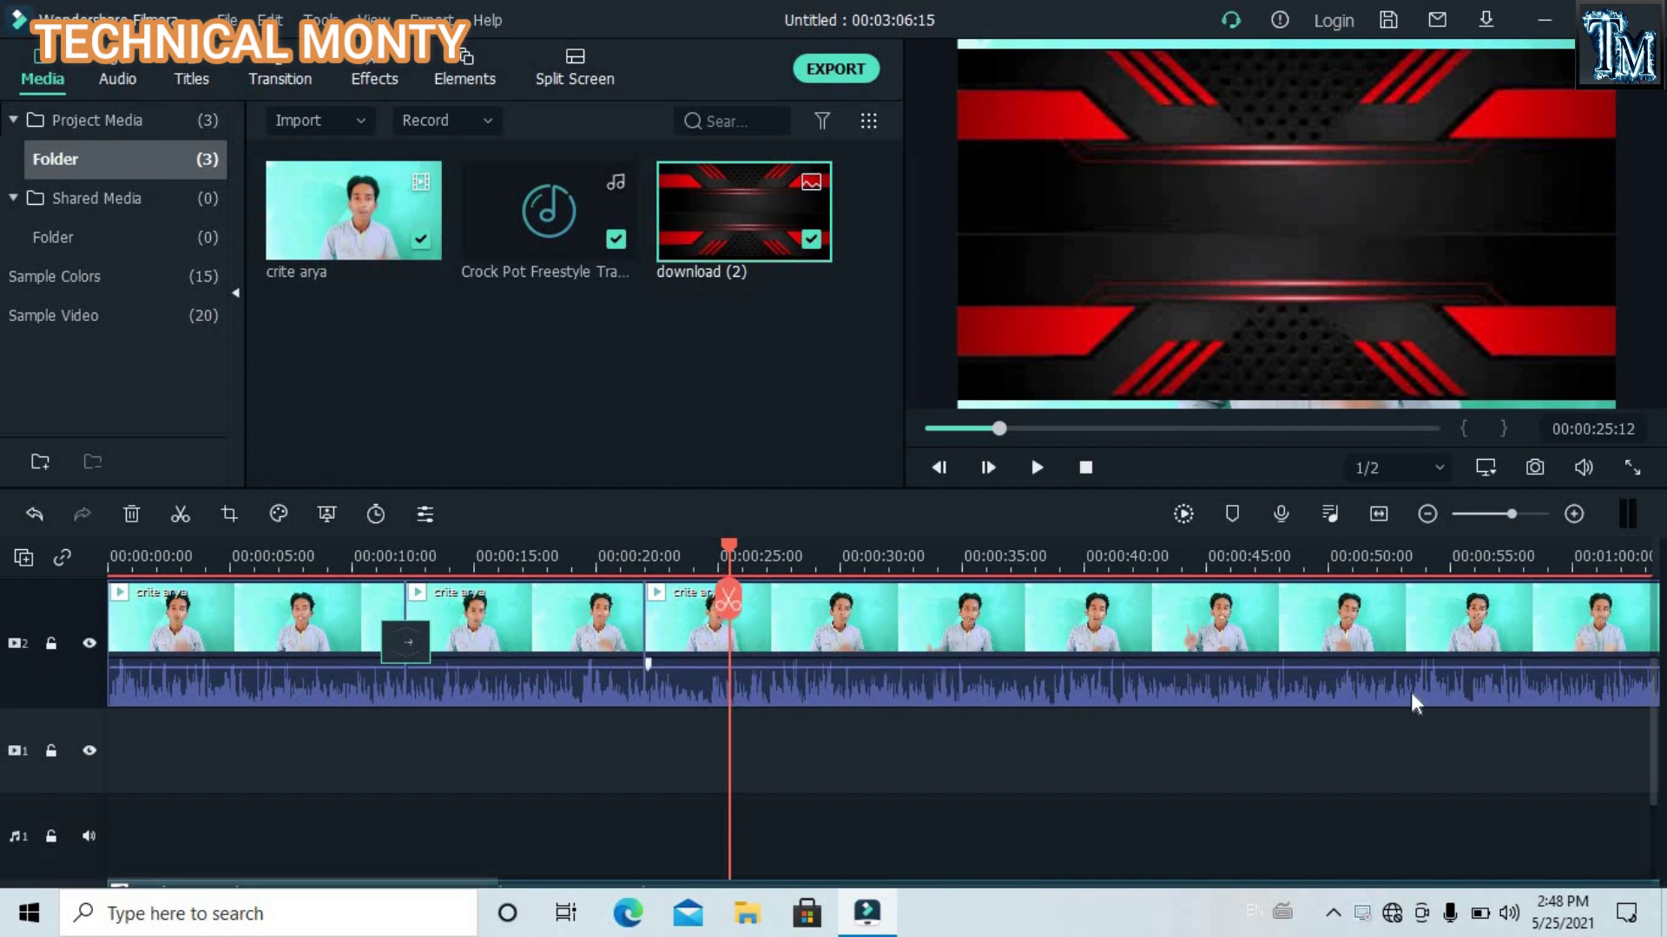
left_click_drag(1655, 761, 1655, 731)
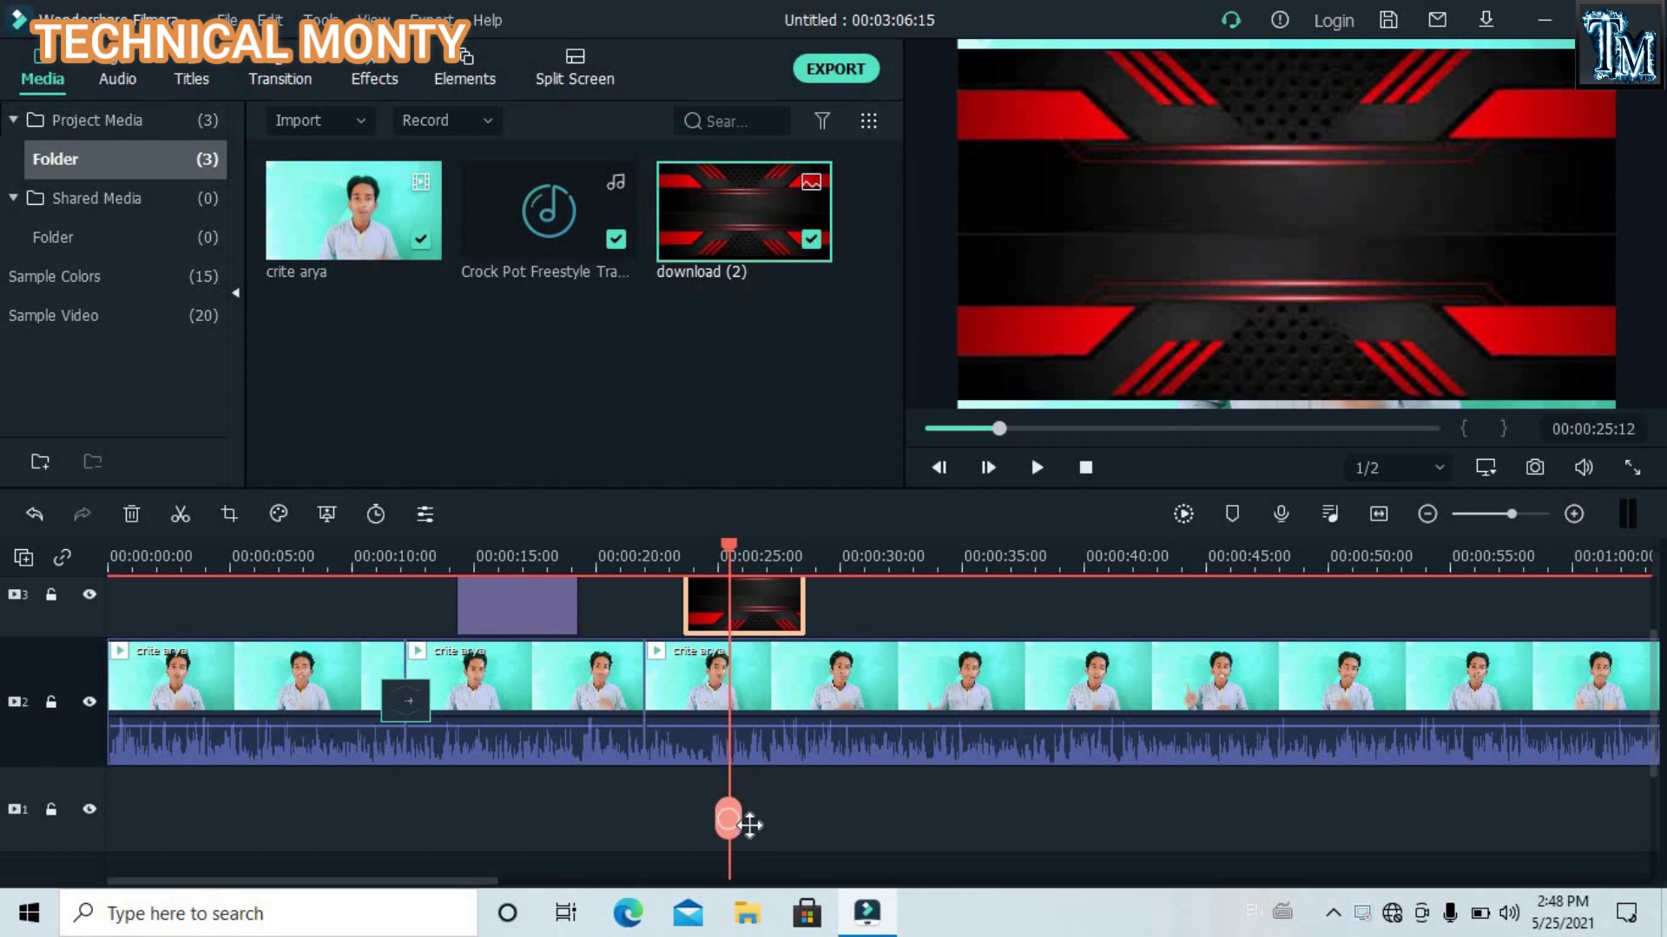
left_click_drag(744, 803, 1288, 807)
left_click_drag(868, 824, 582, 791)
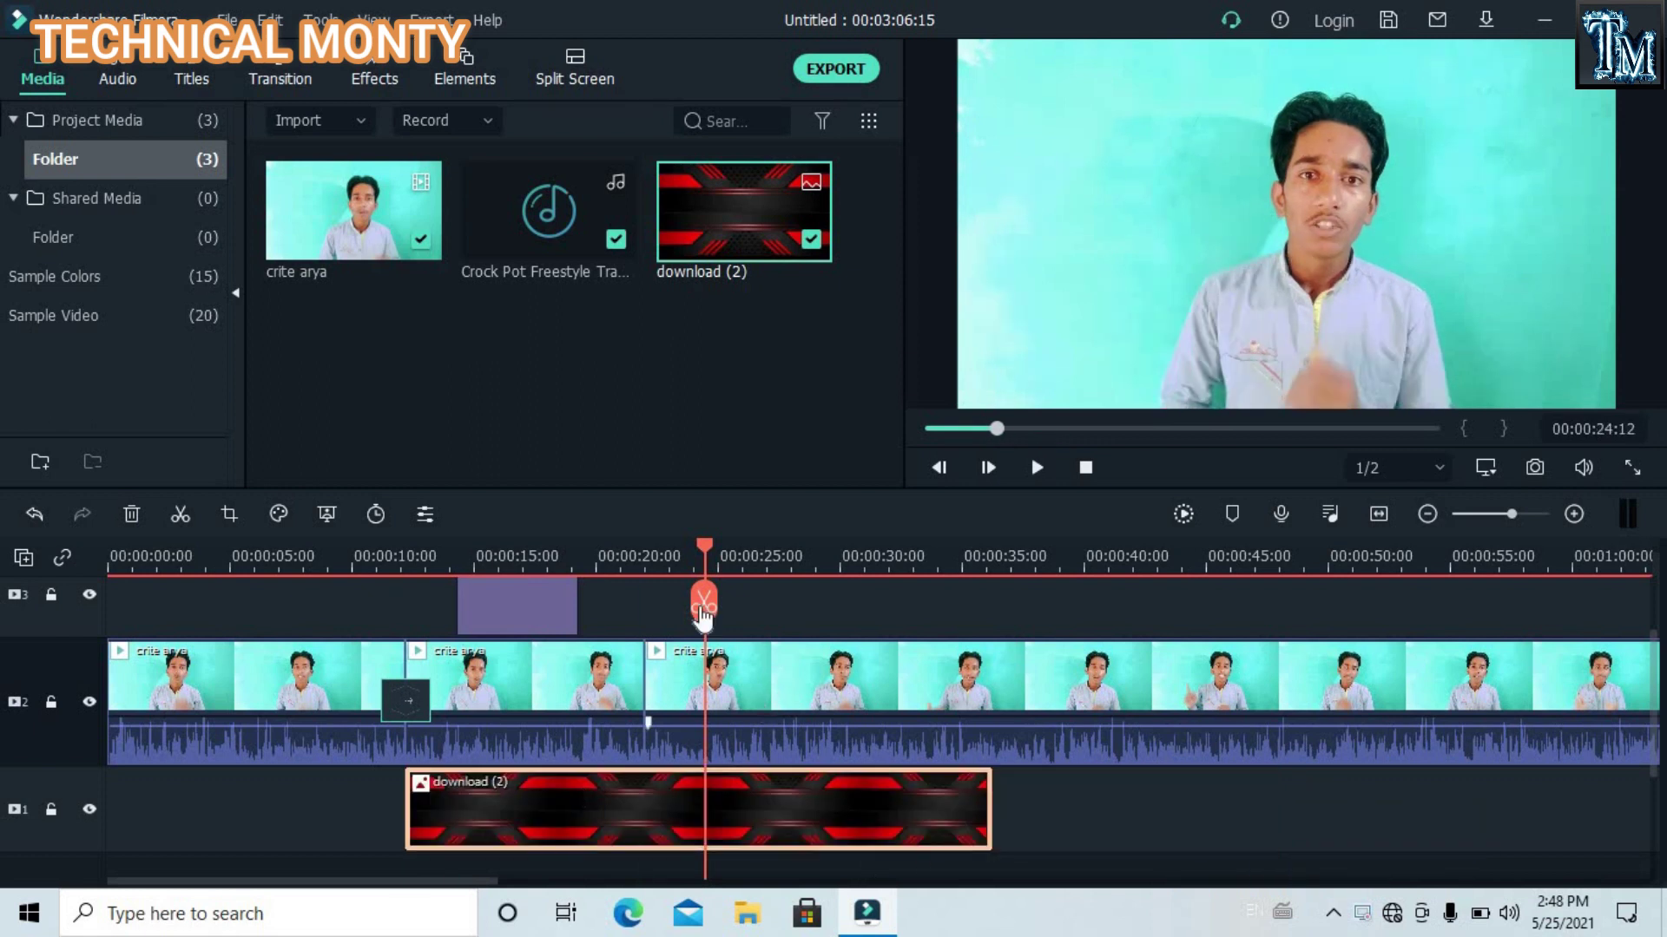
Step: Crop the second video piece with a custom ratio to 1302 x 1065, cutting off both sides so the background image shows
left_click(606, 570)
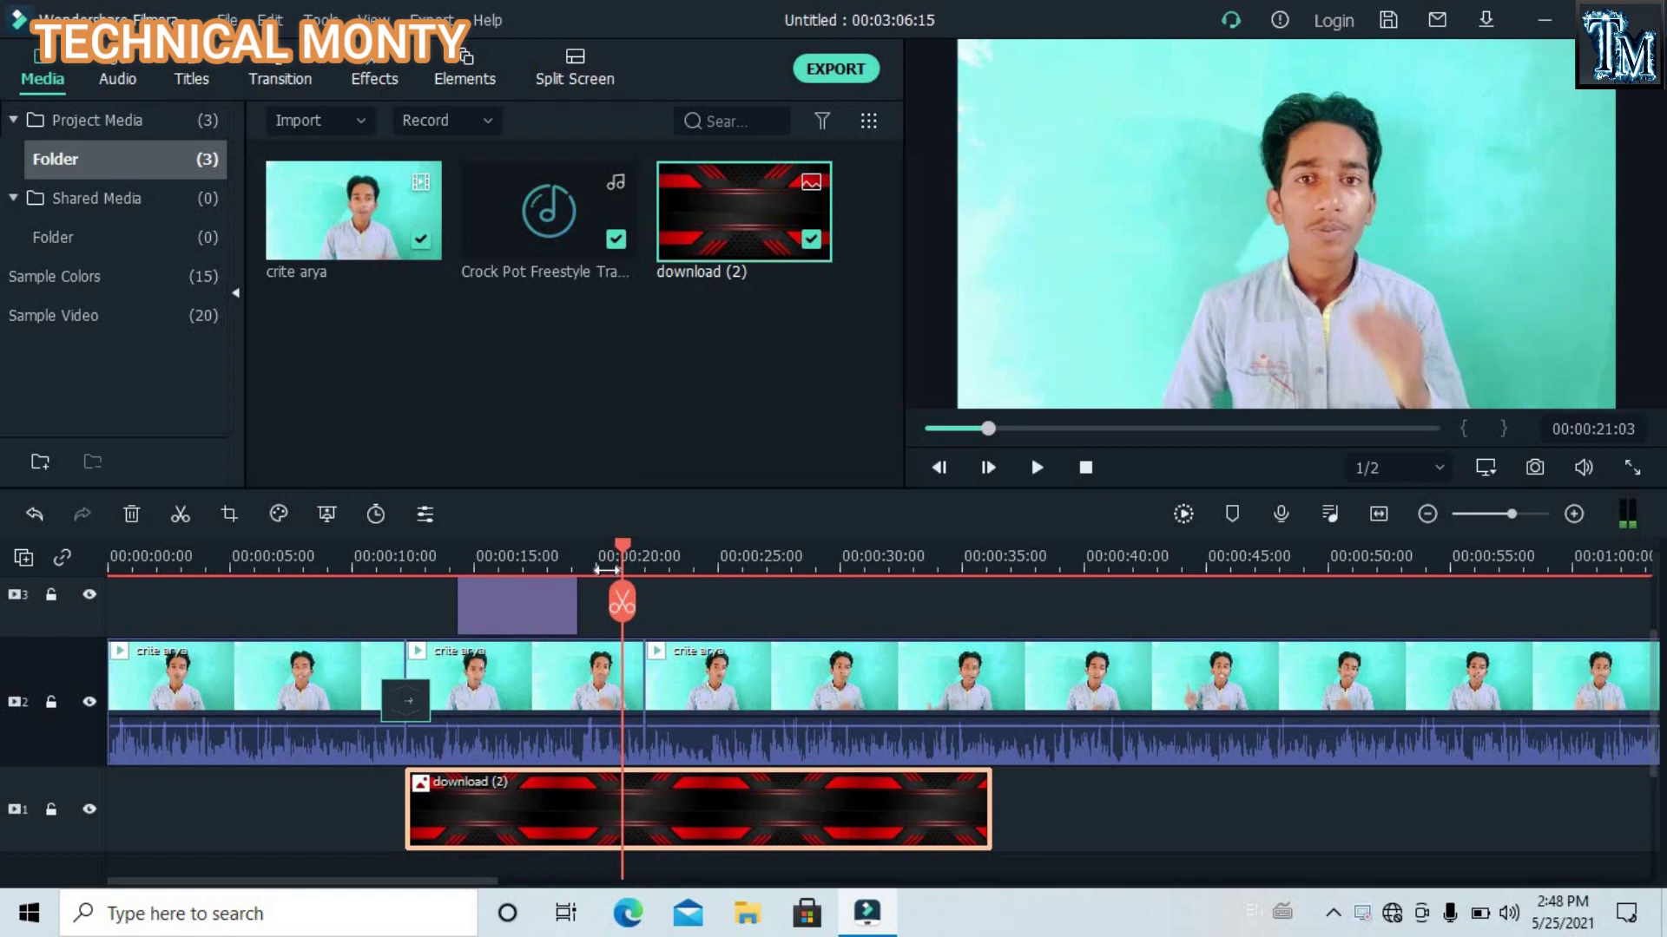
left_click(559, 688)
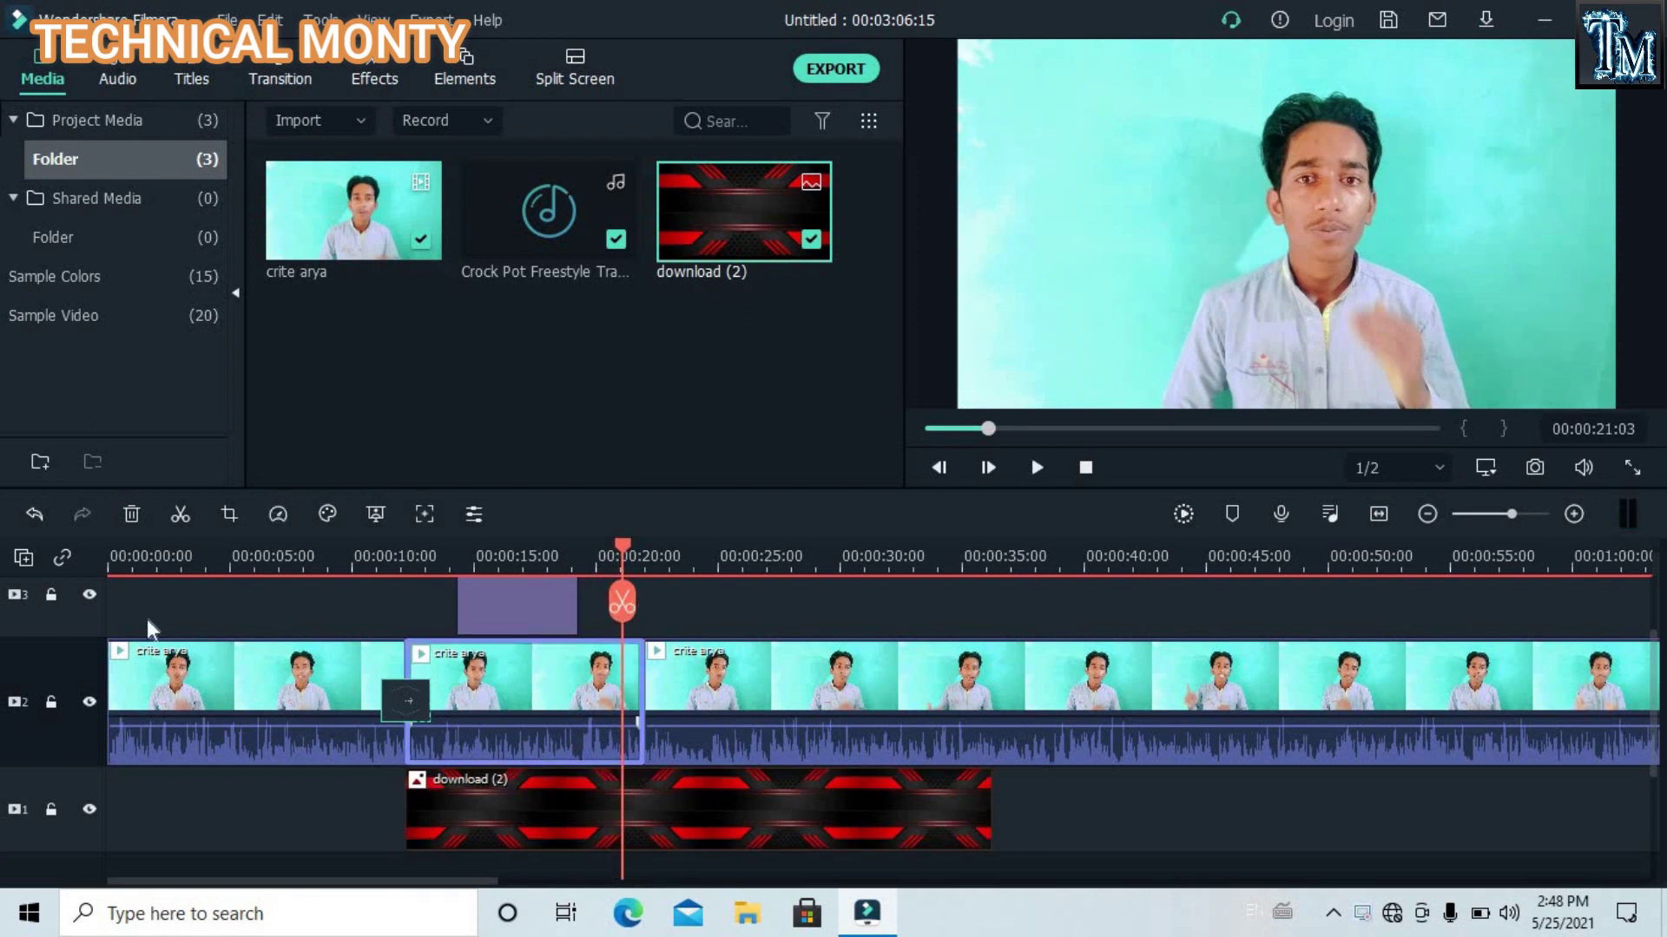
left_click(227, 513)
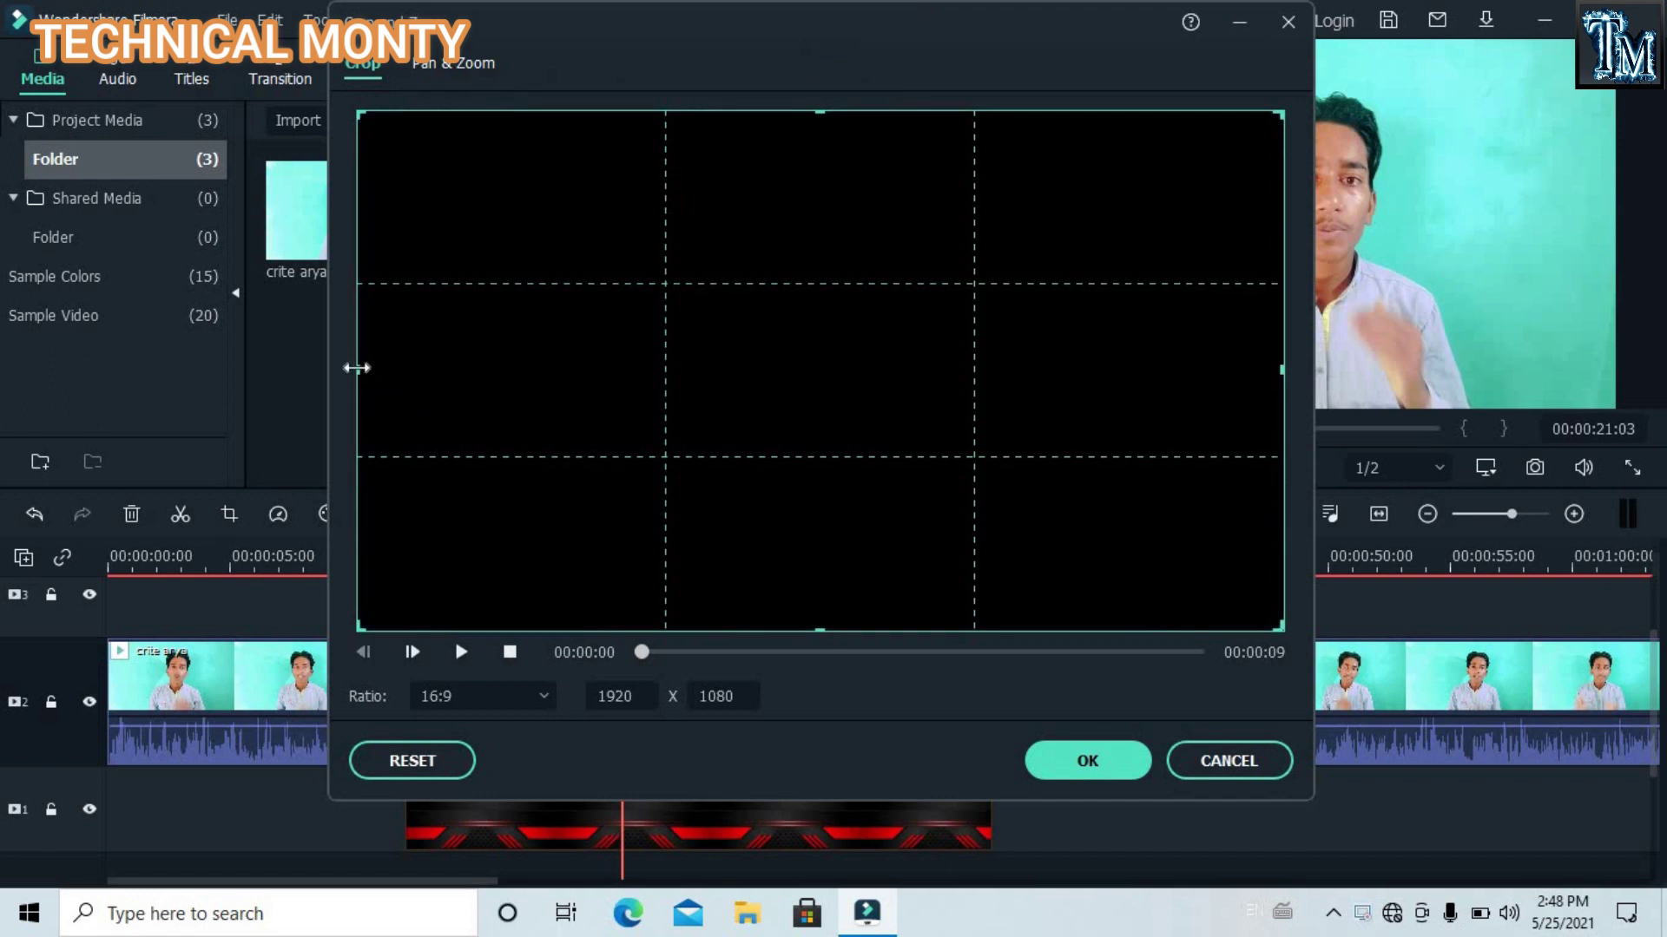
left_click_drag(357, 369, 655, 375)
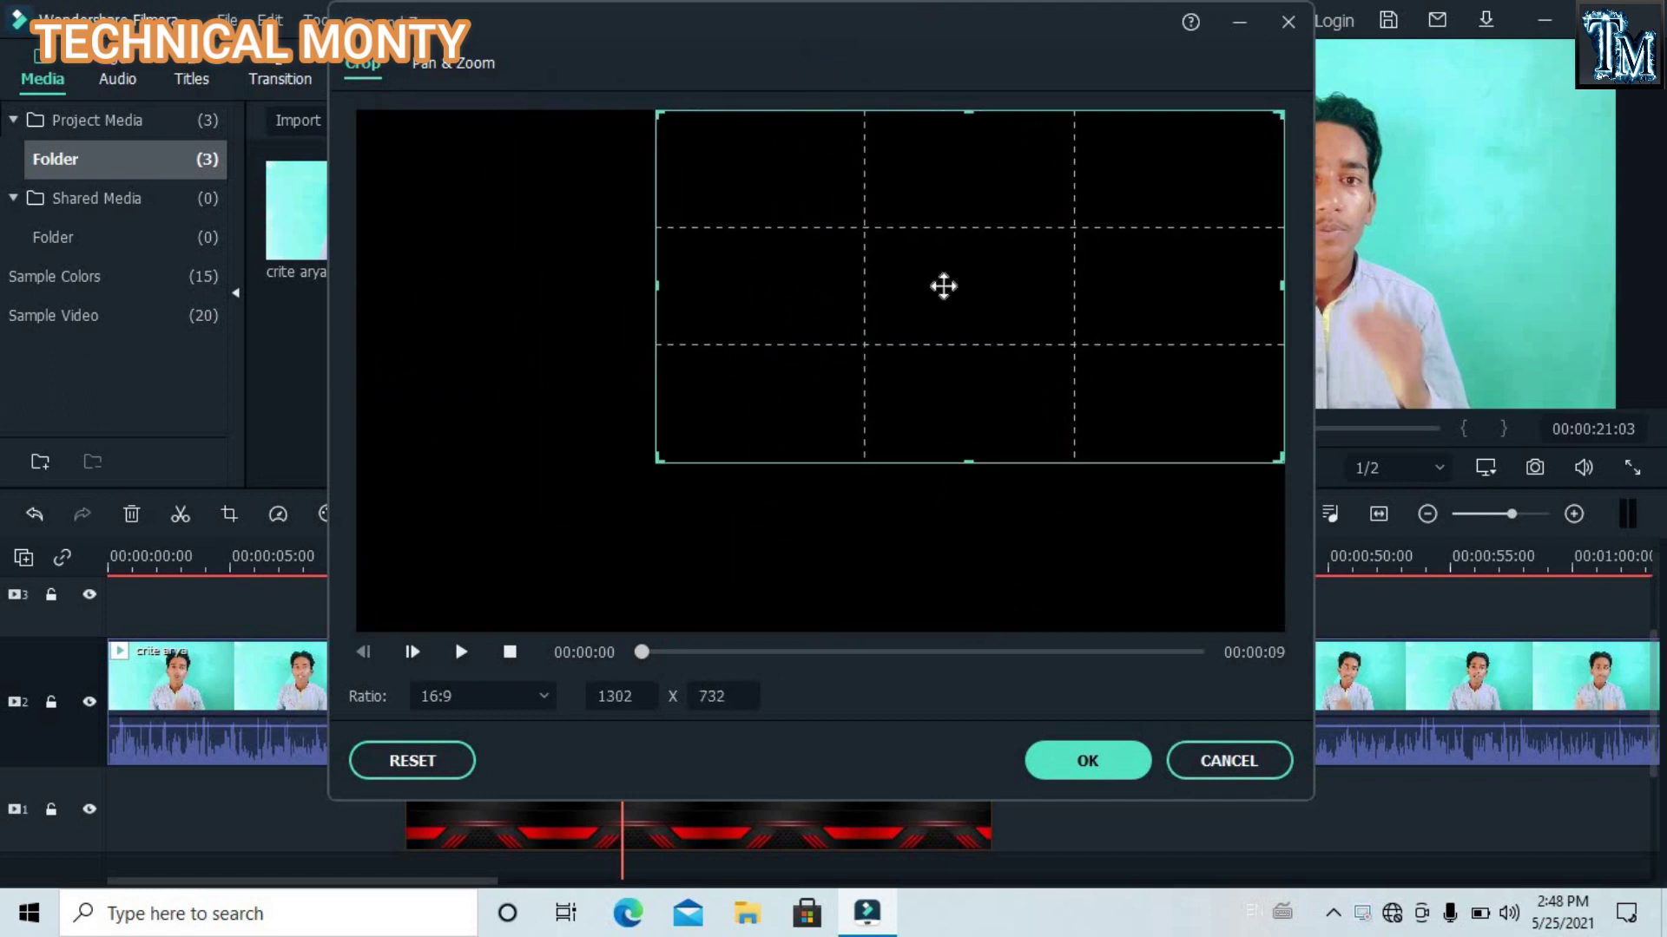
left_click_drag(986, 286, 837, 358)
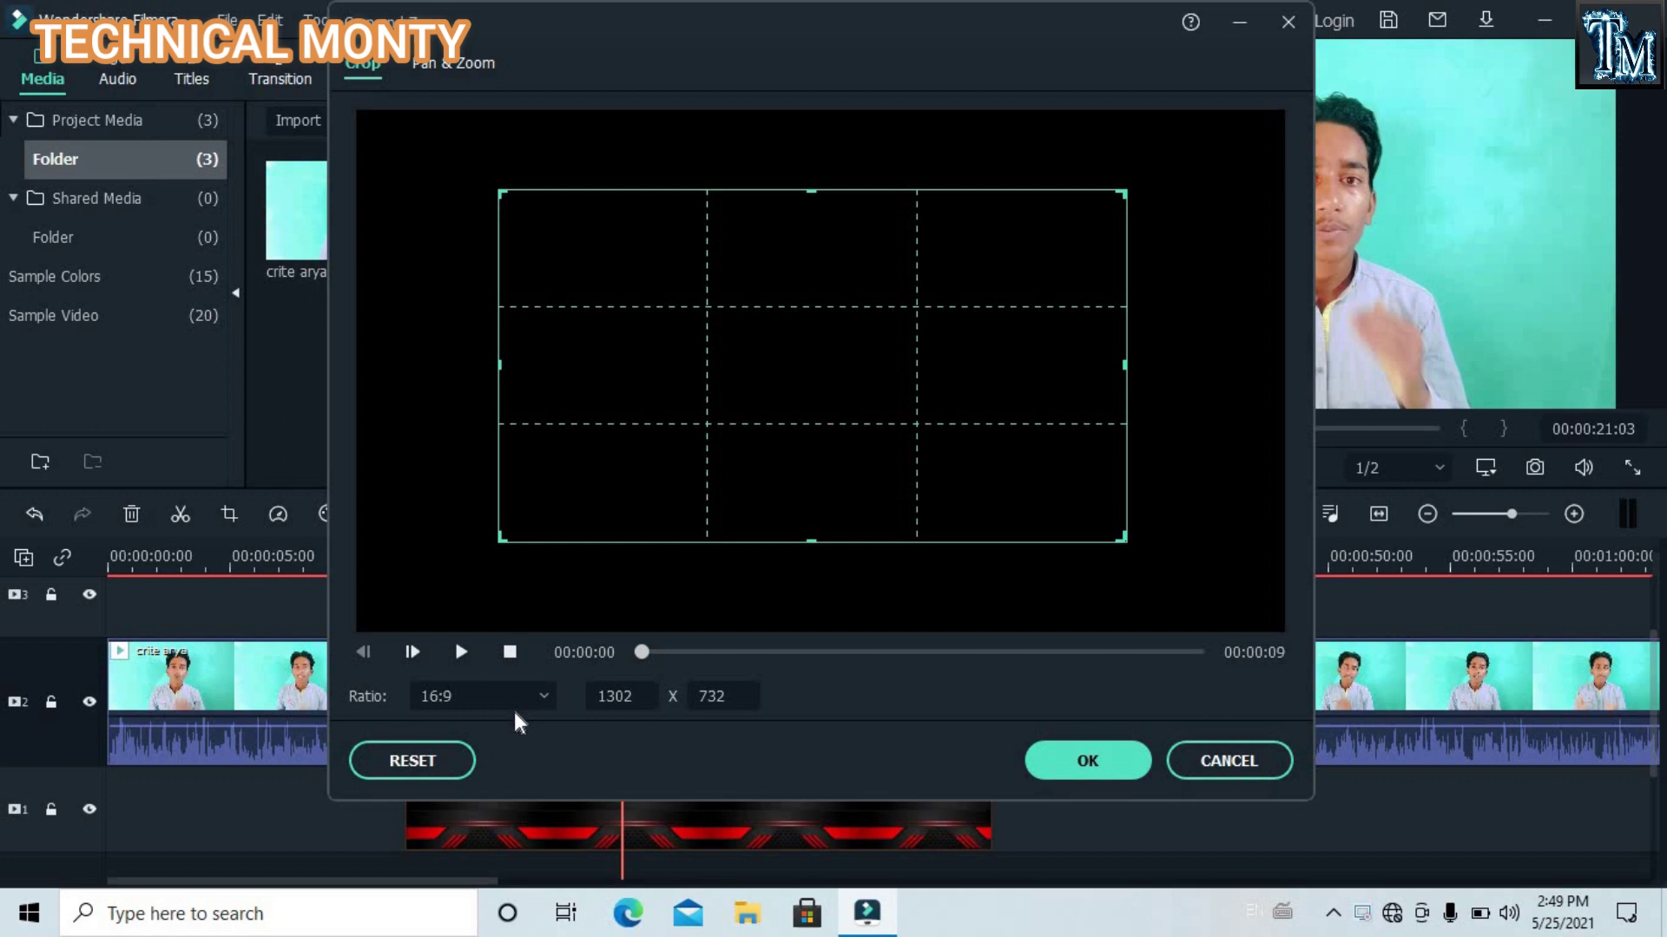
left_click(533, 698)
left_click(507, 652)
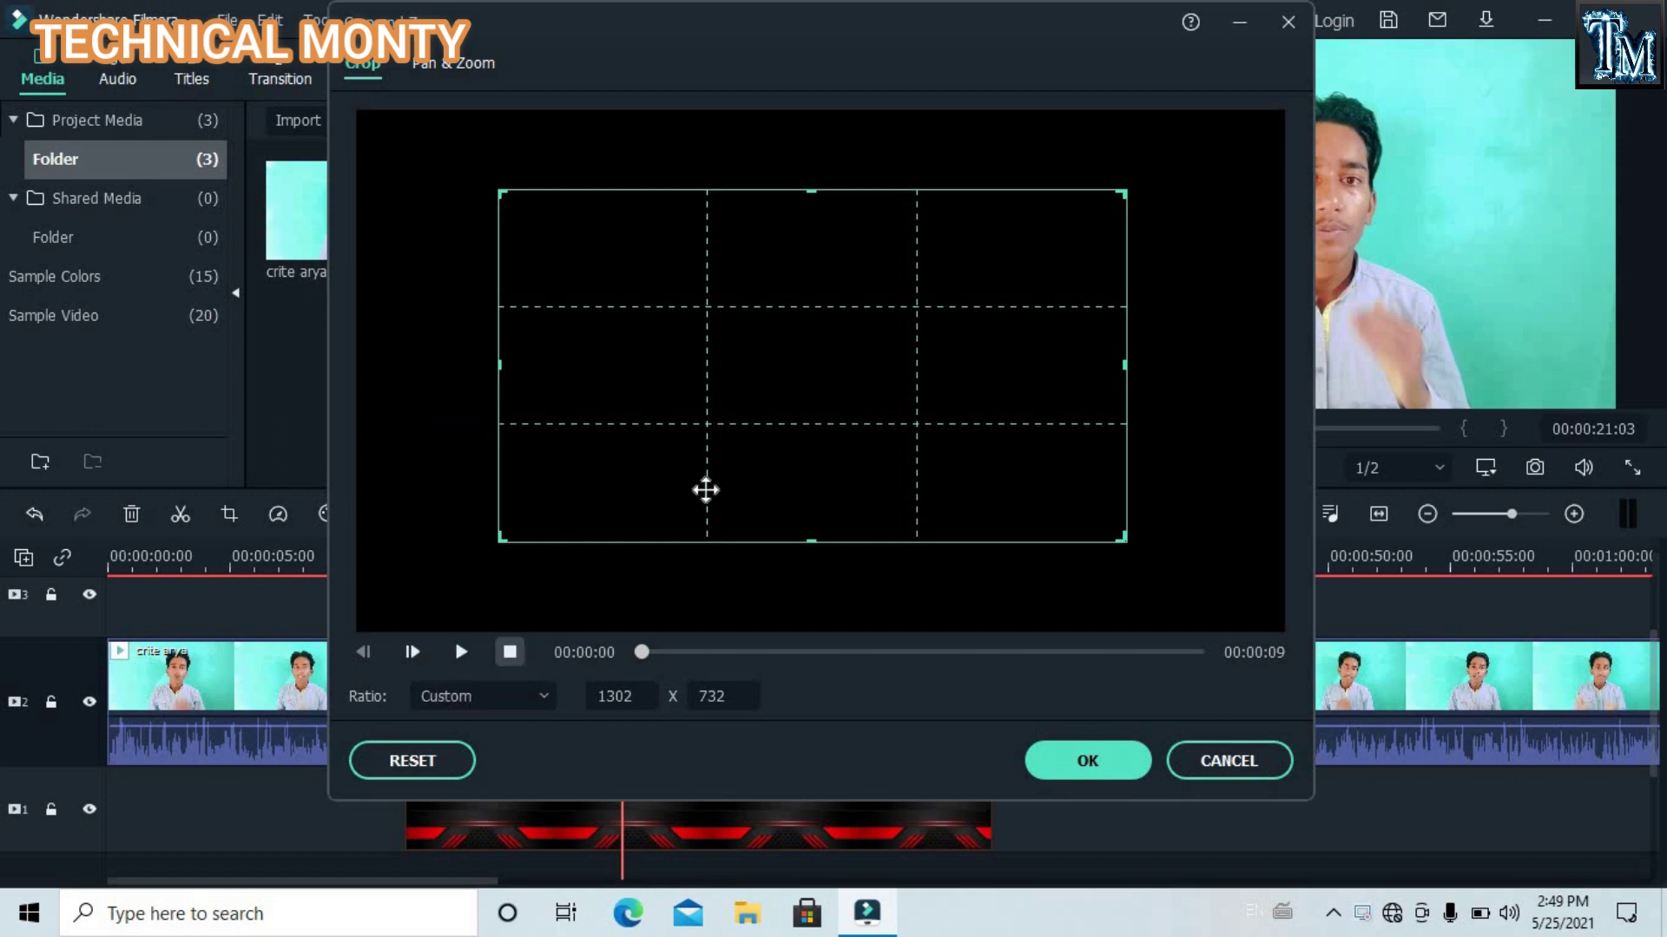
left_click_drag(813, 193, 814, 113)
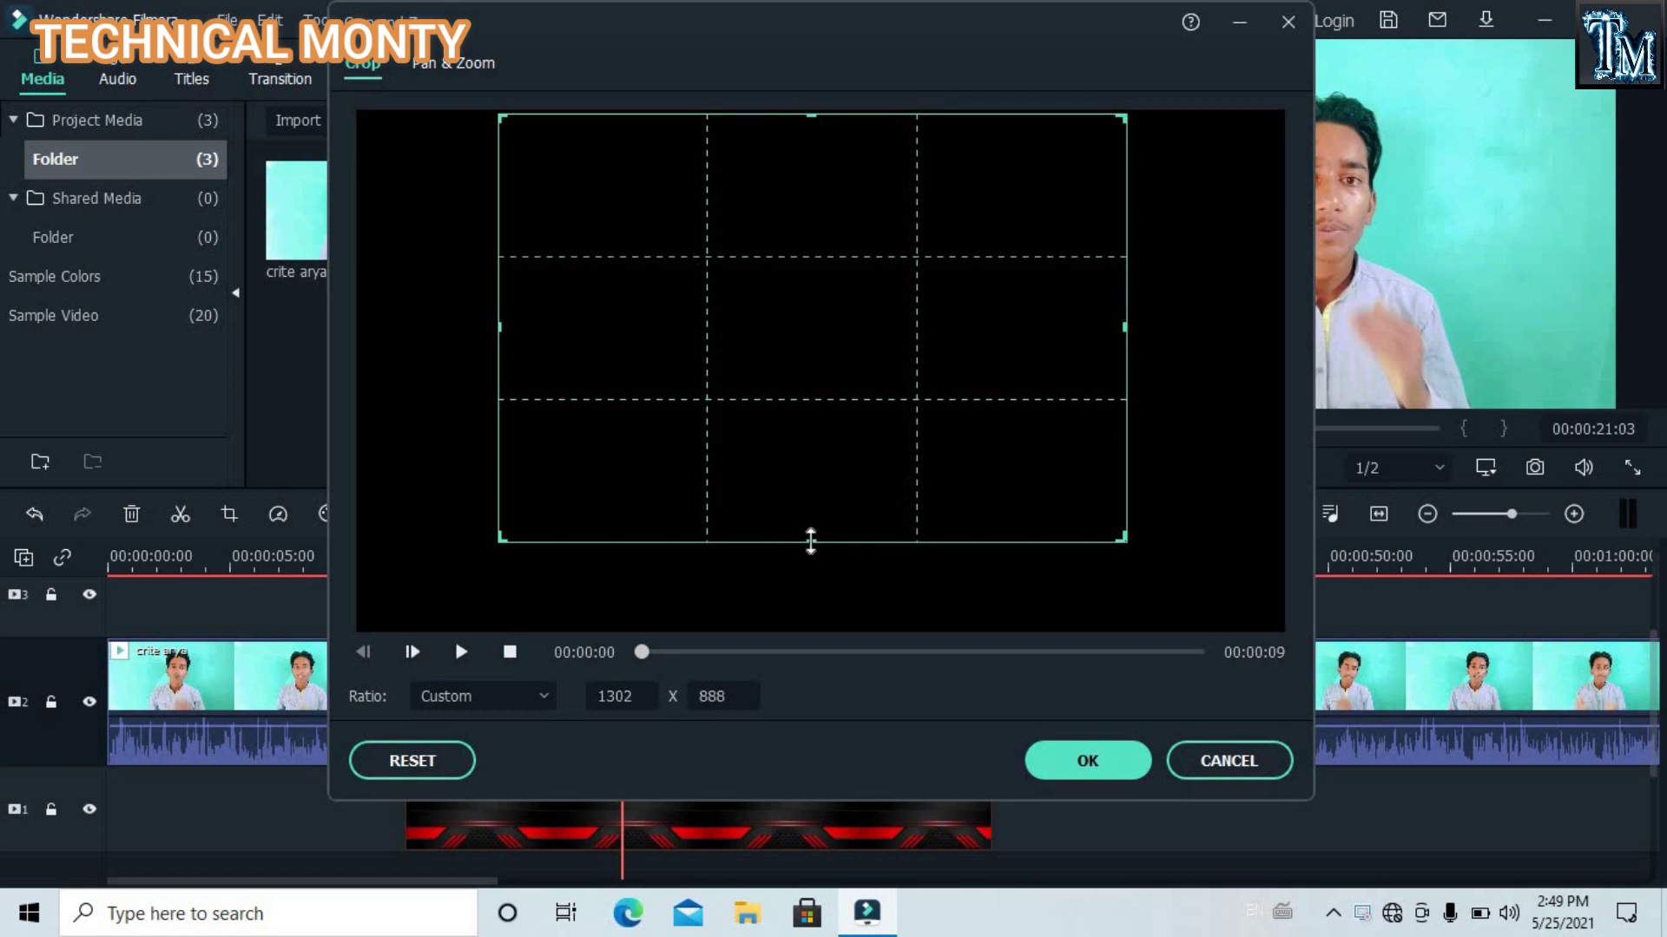
left_click_drag(807, 542, 851, 651)
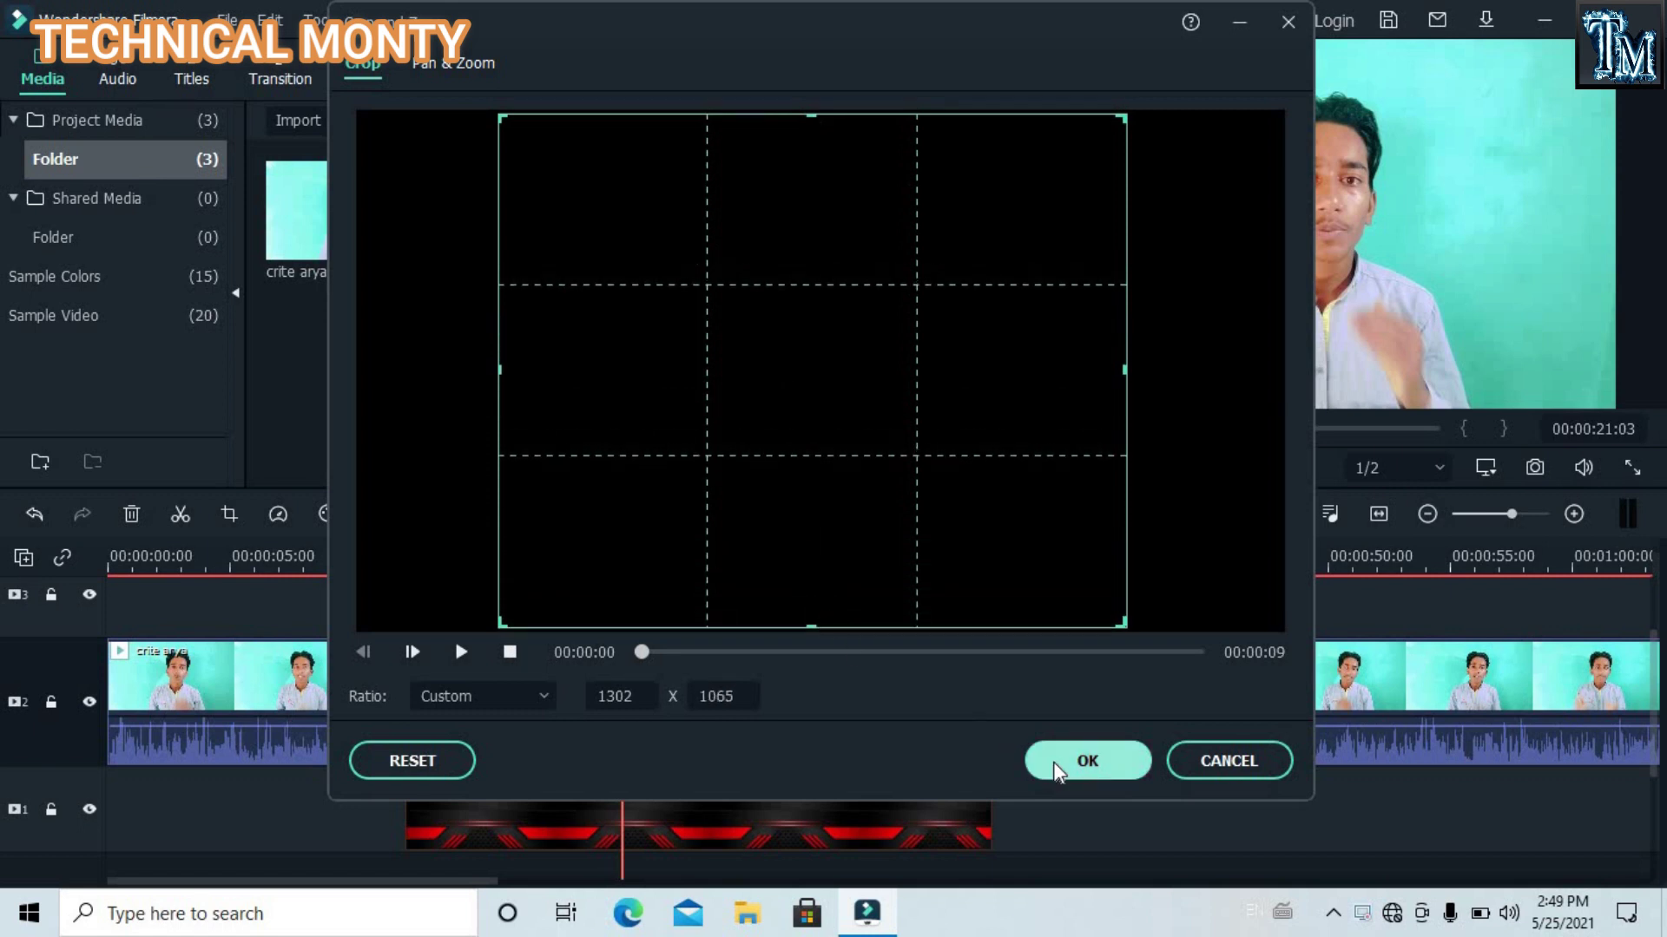
left_click(1085, 761)
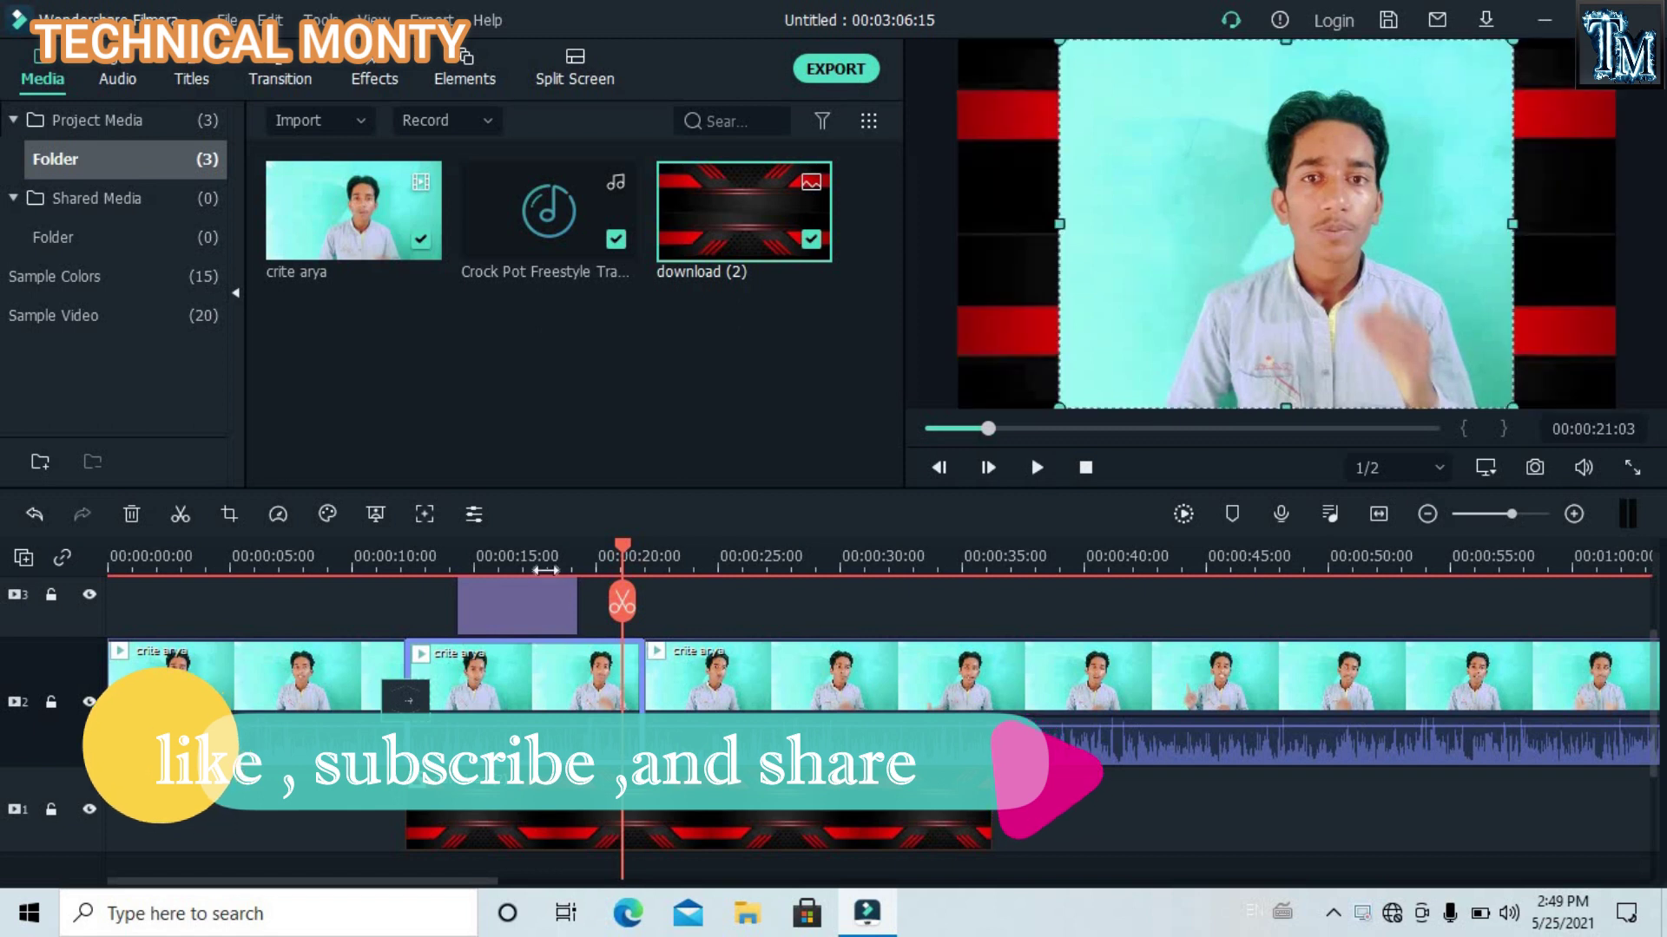
Step: Play the video from about 00:00:18 to check the cropped piece over the background image
left_click(545, 570)
key("space")
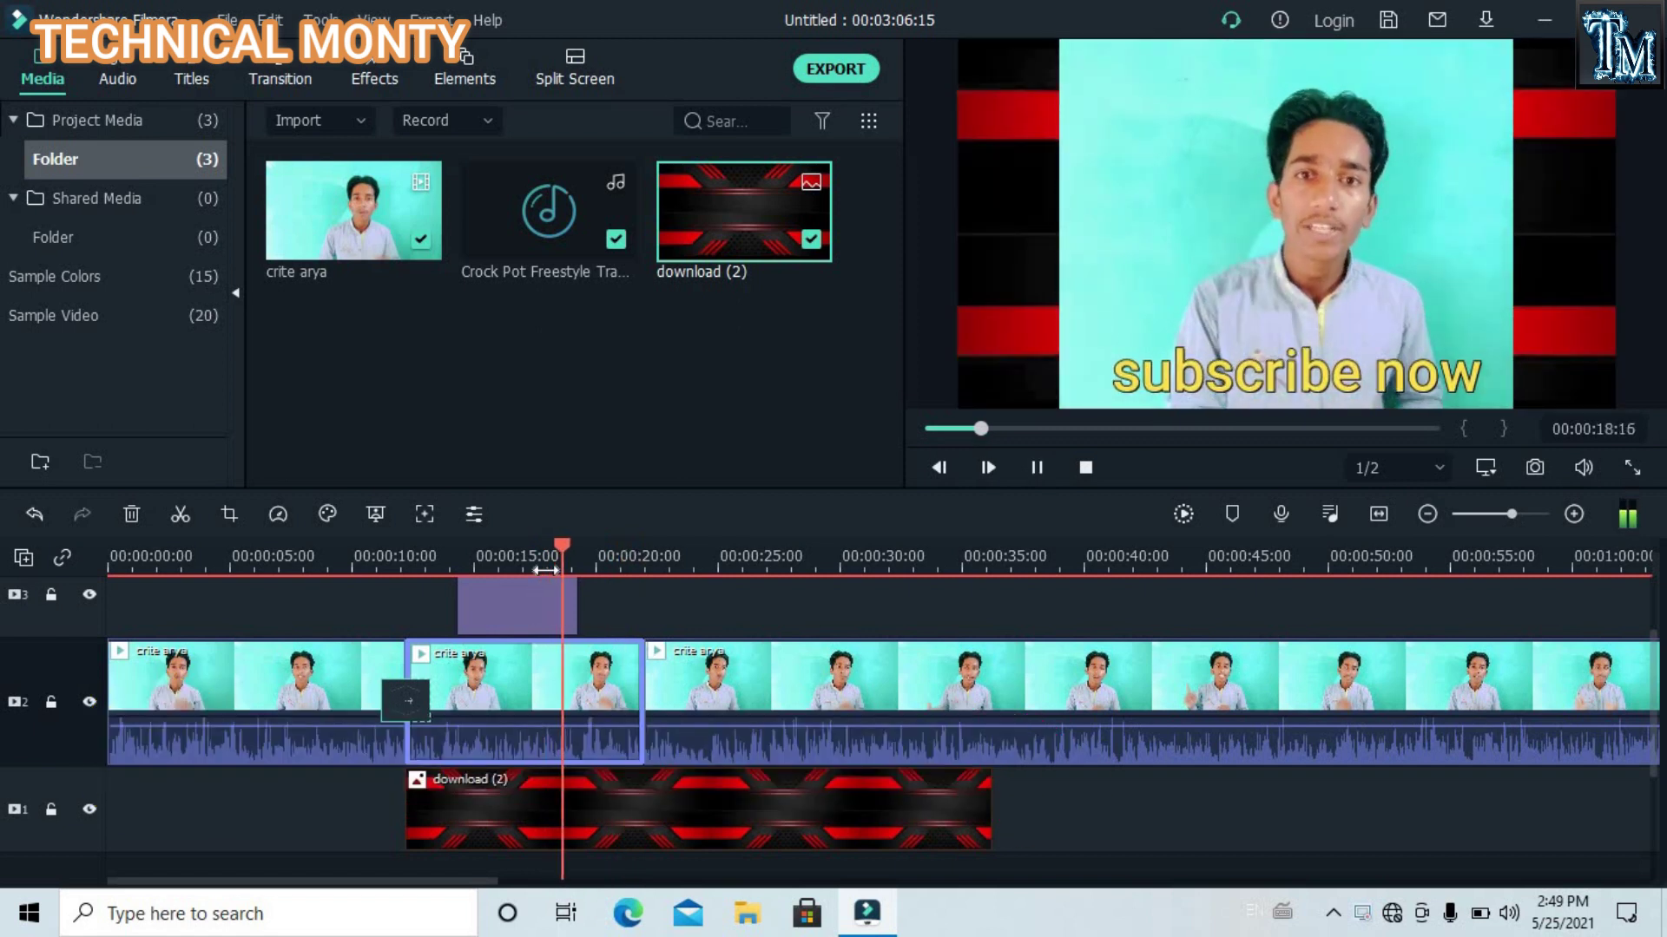
key("space")
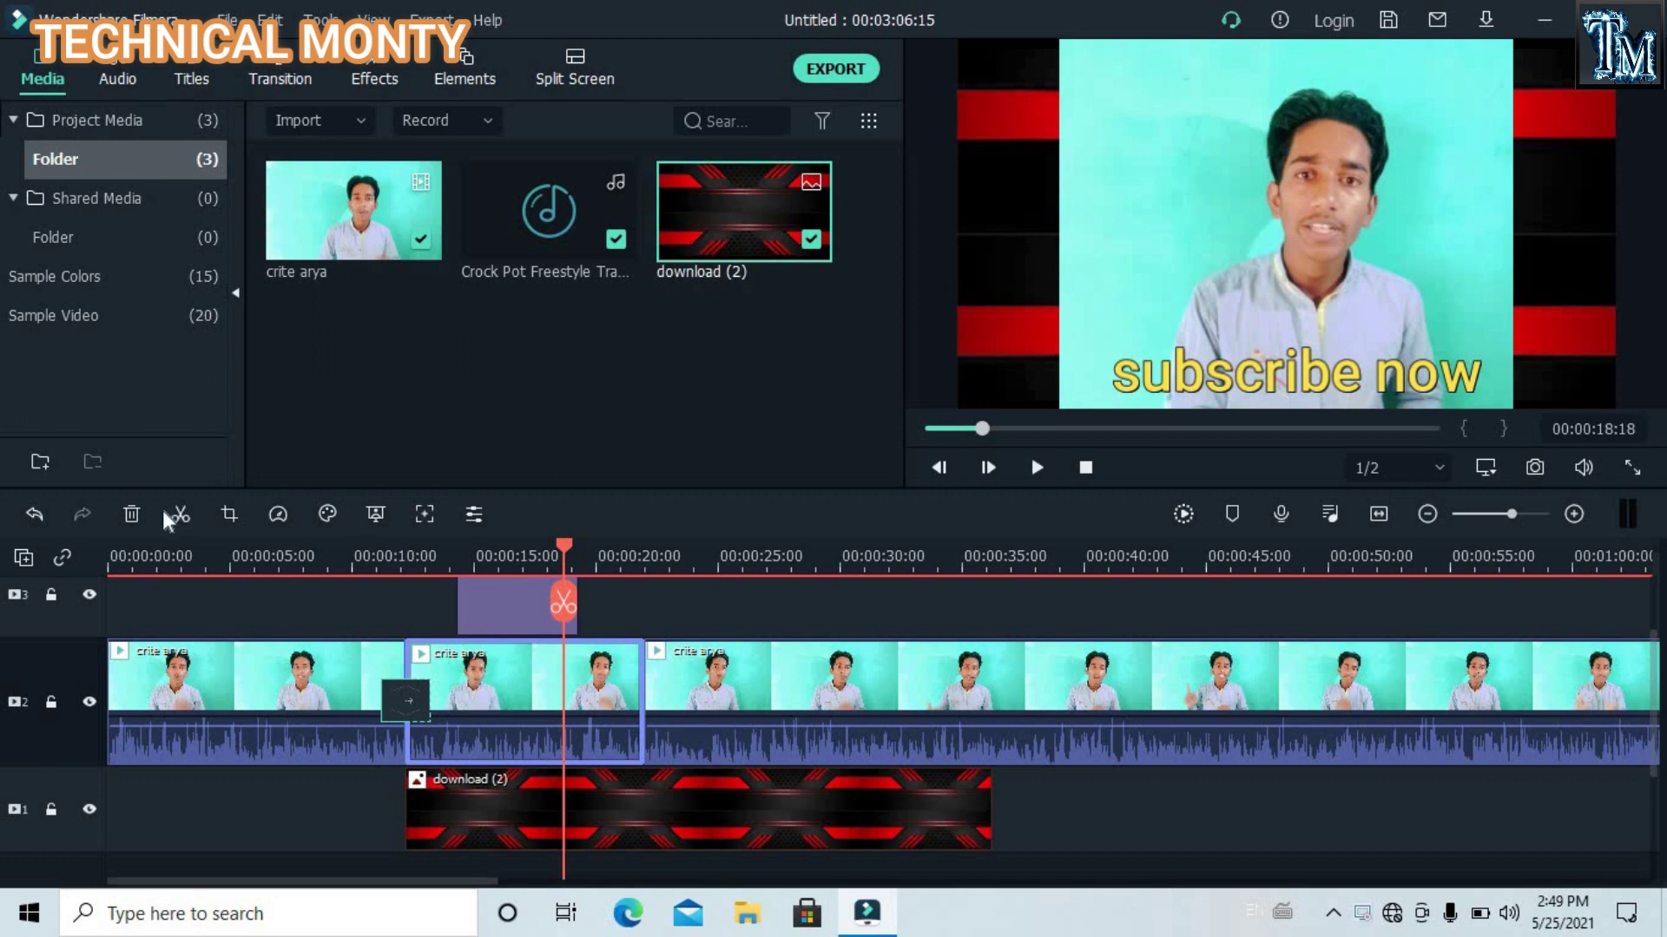
Step: Undo the crop, the background image's placement on the timeline and the added tracks
left_click(36, 510)
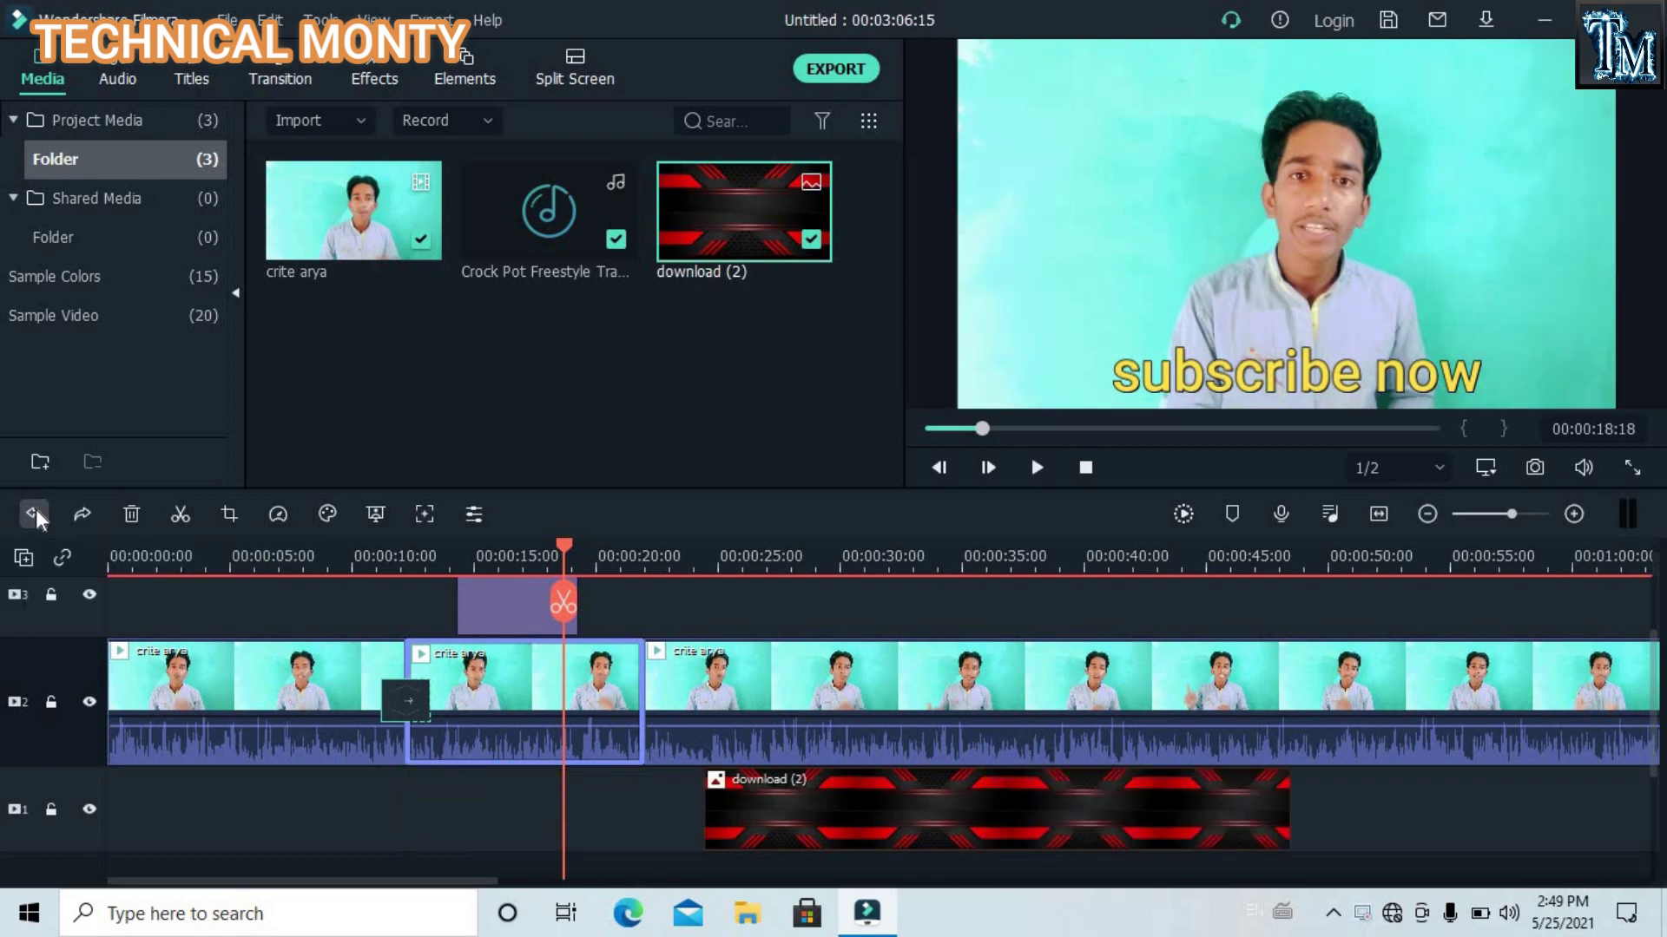
left_click(35, 512)
left_click(34, 512)
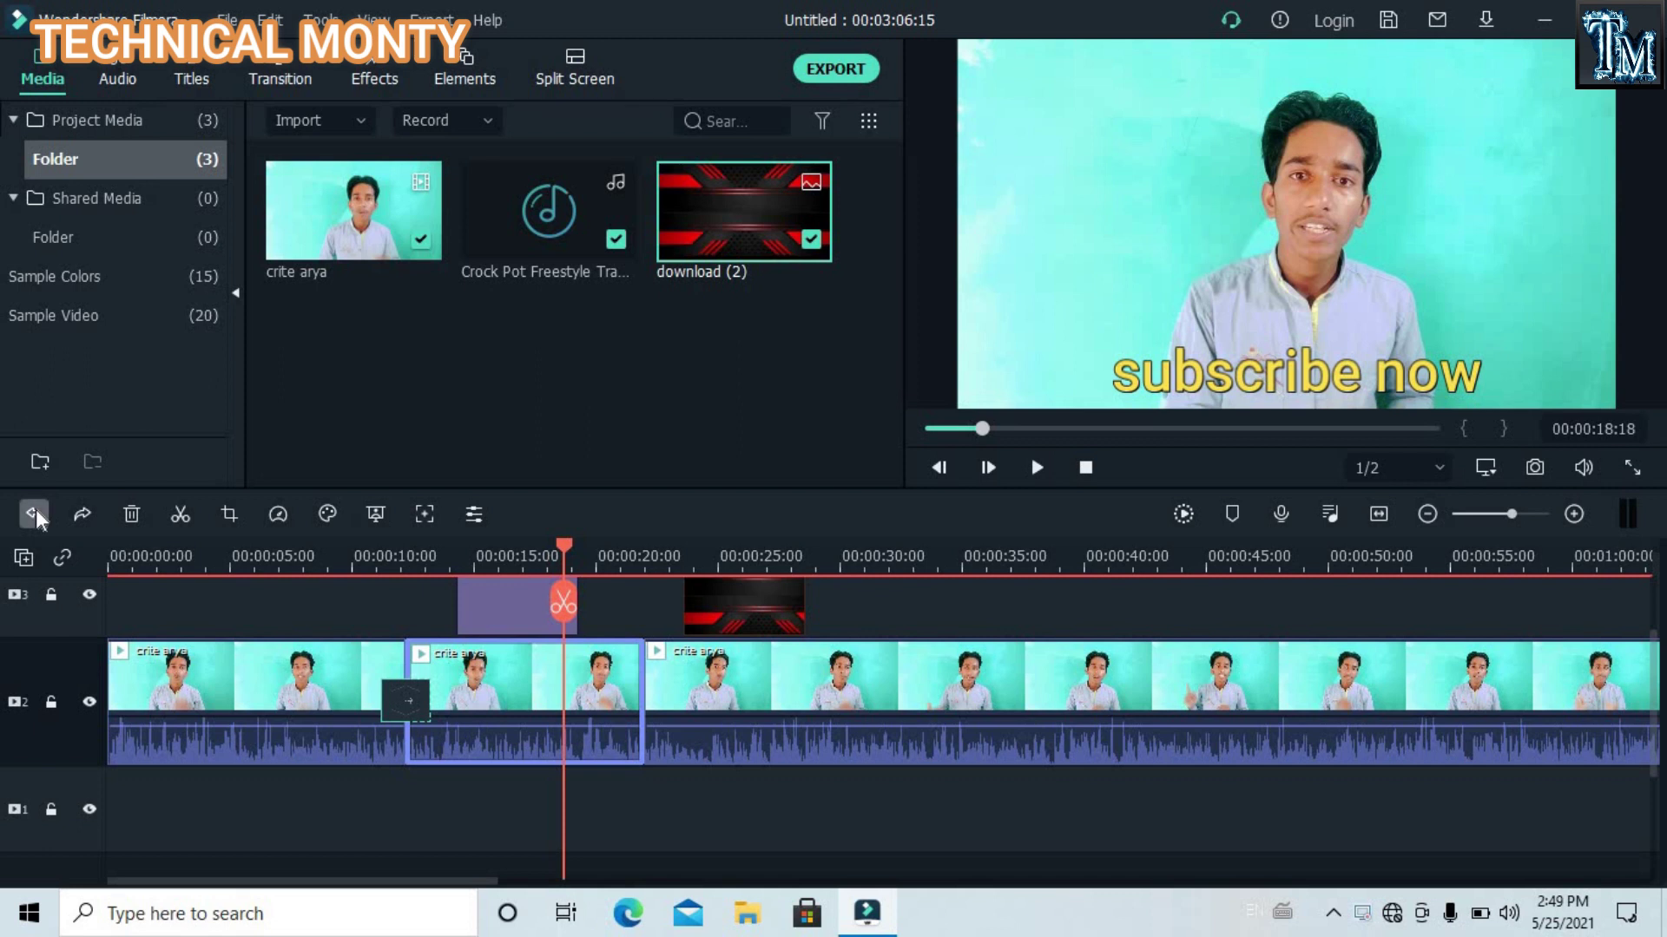
left_click(35, 512)
left_click(34, 512)
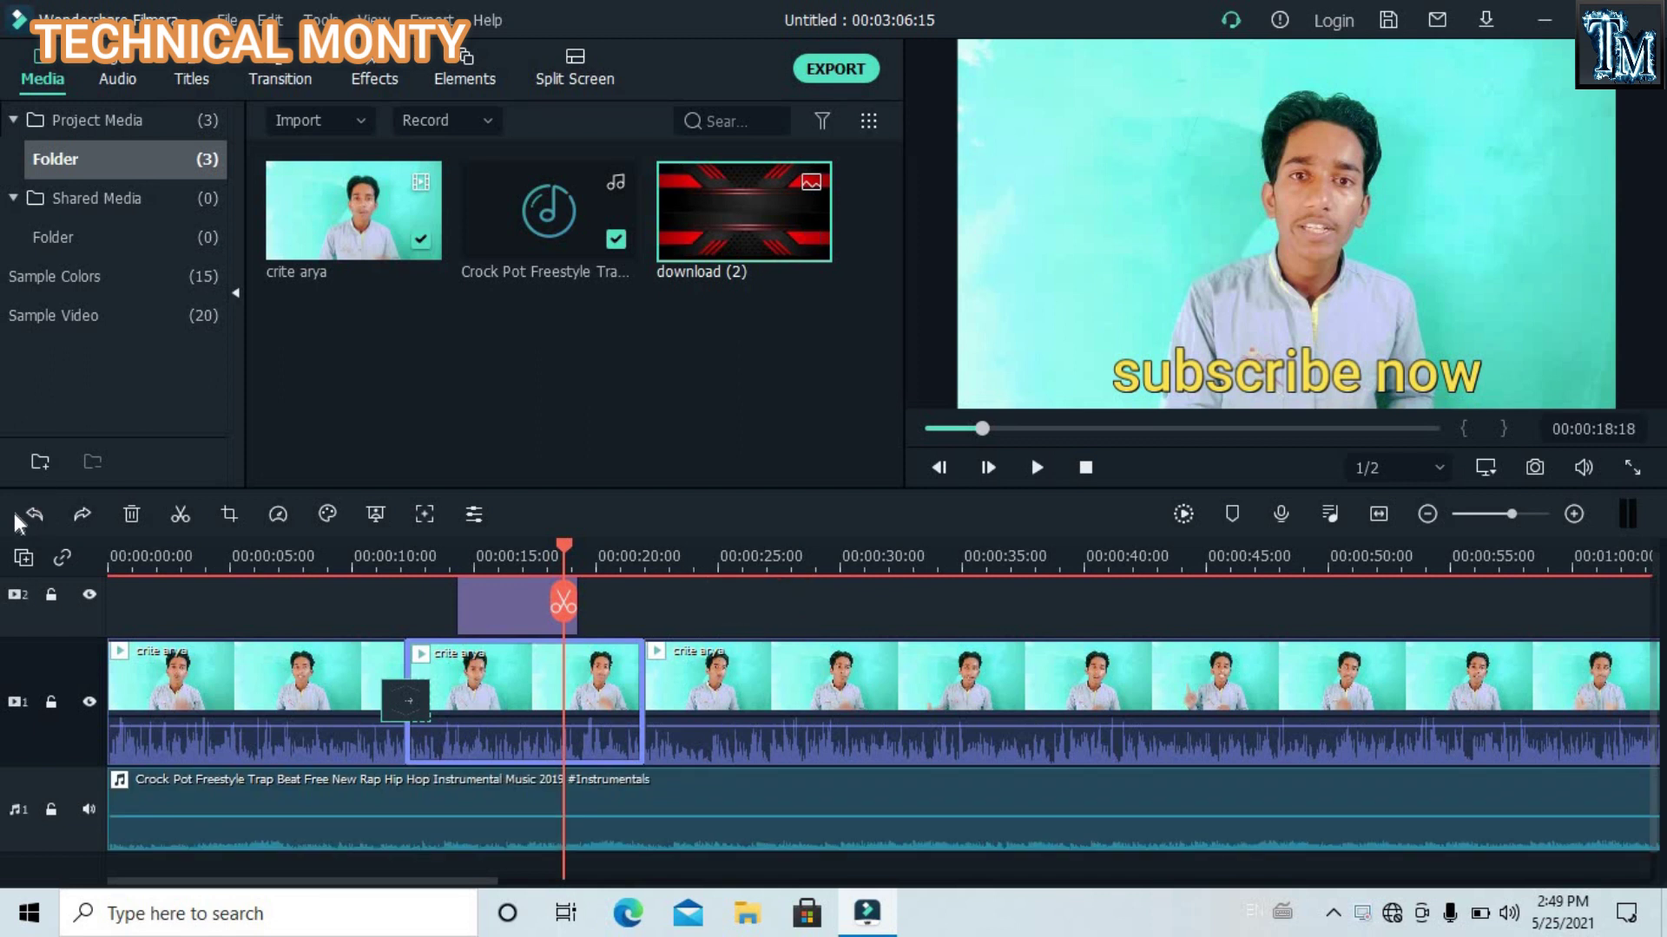
Step: Delete the second video piece from the main video track and undo the deletion
left_click(263, 664)
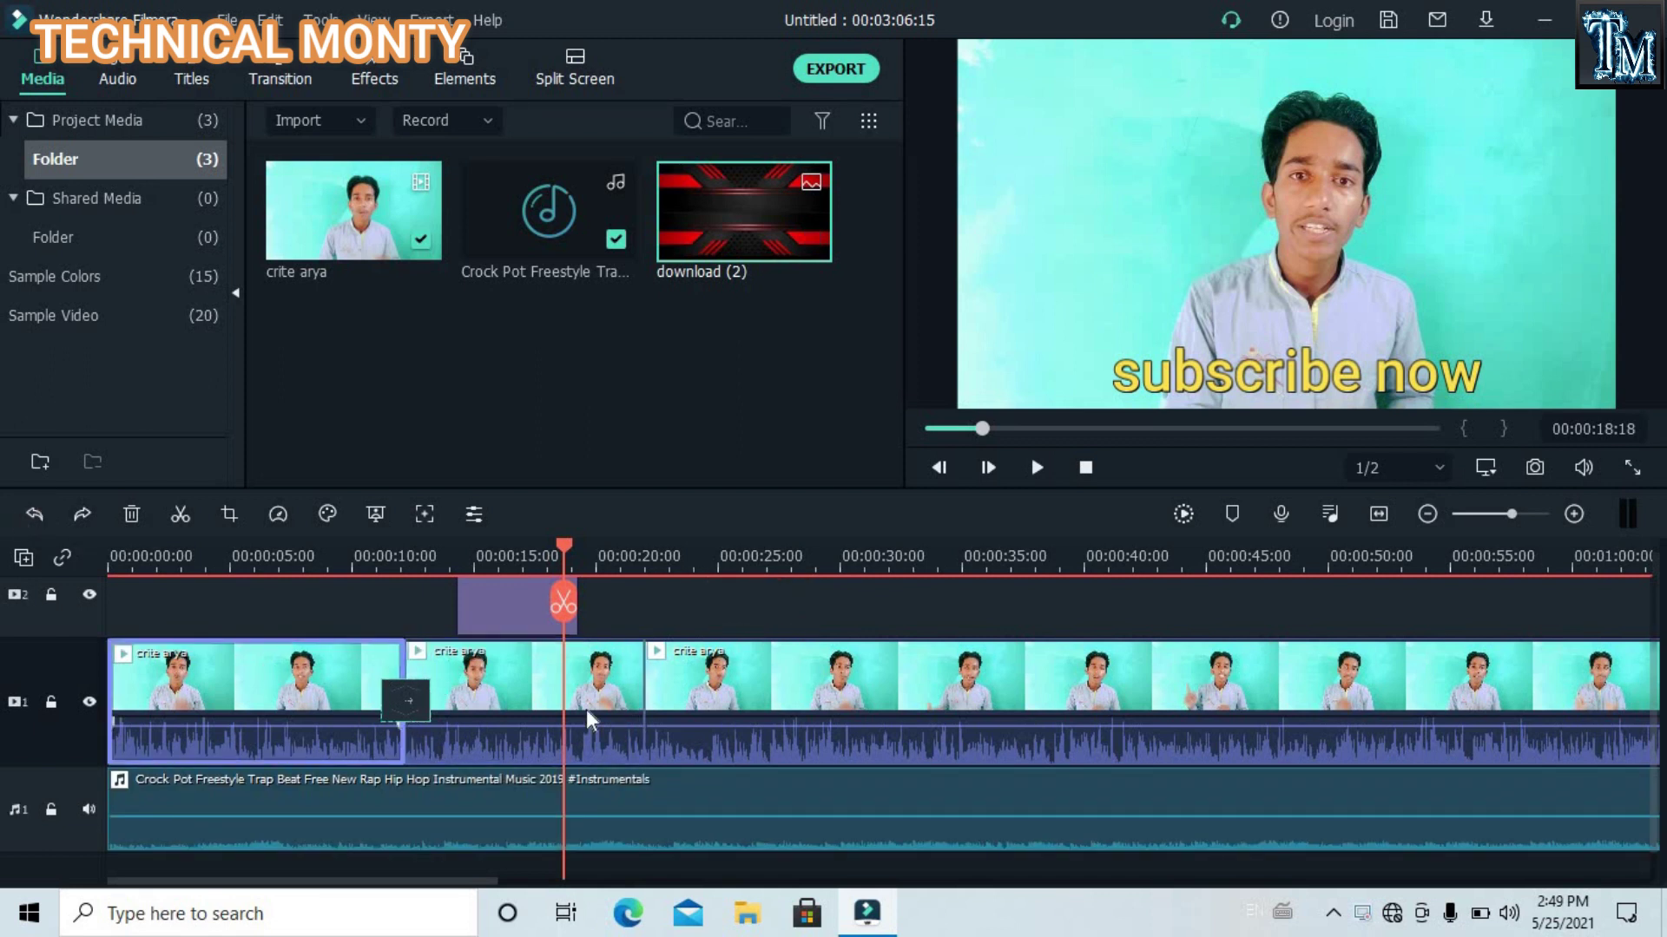
left_click(534, 689)
left_click(766, 696)
left_click(450, 665)
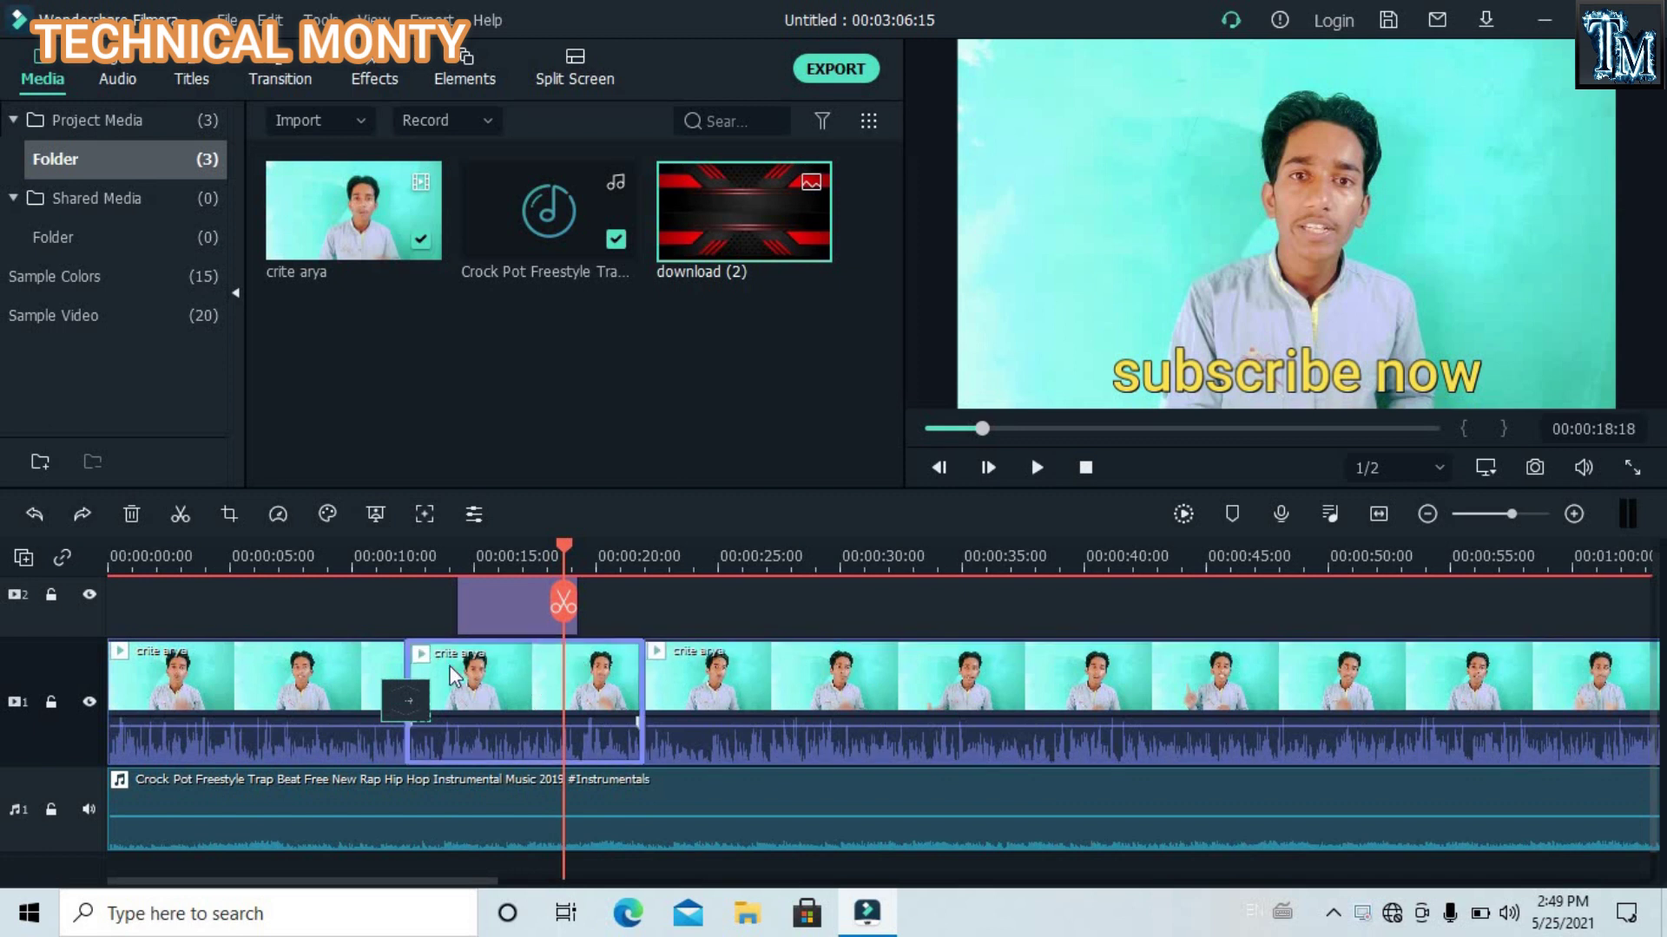
left_click(133, 512)
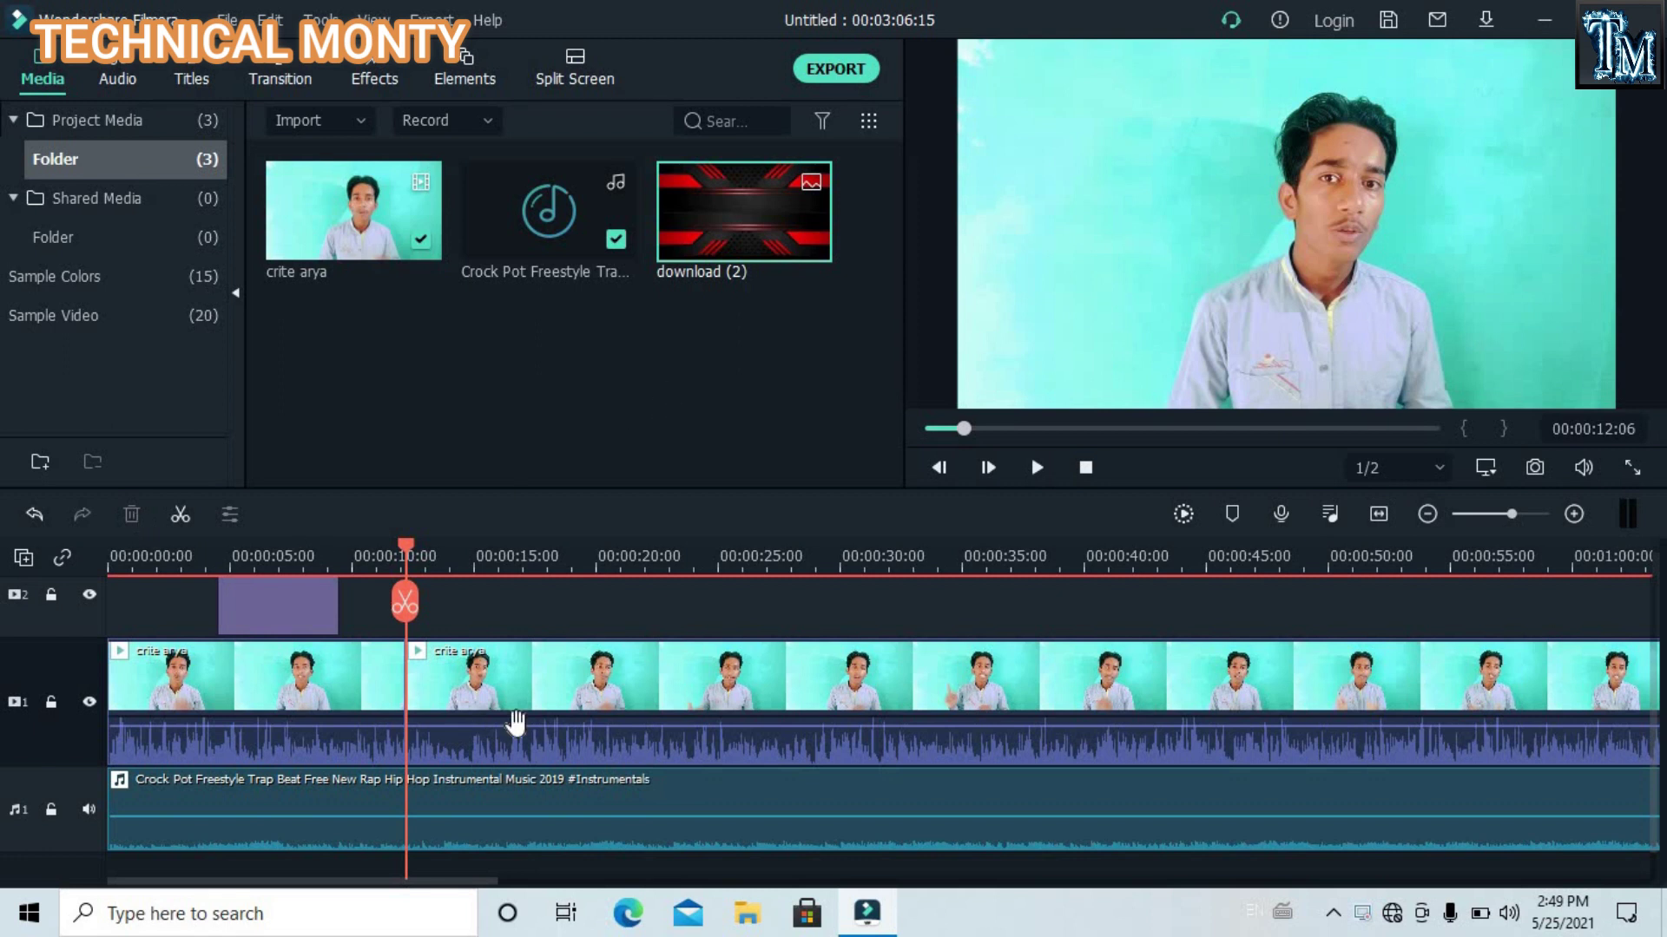
left_click(33, 514)
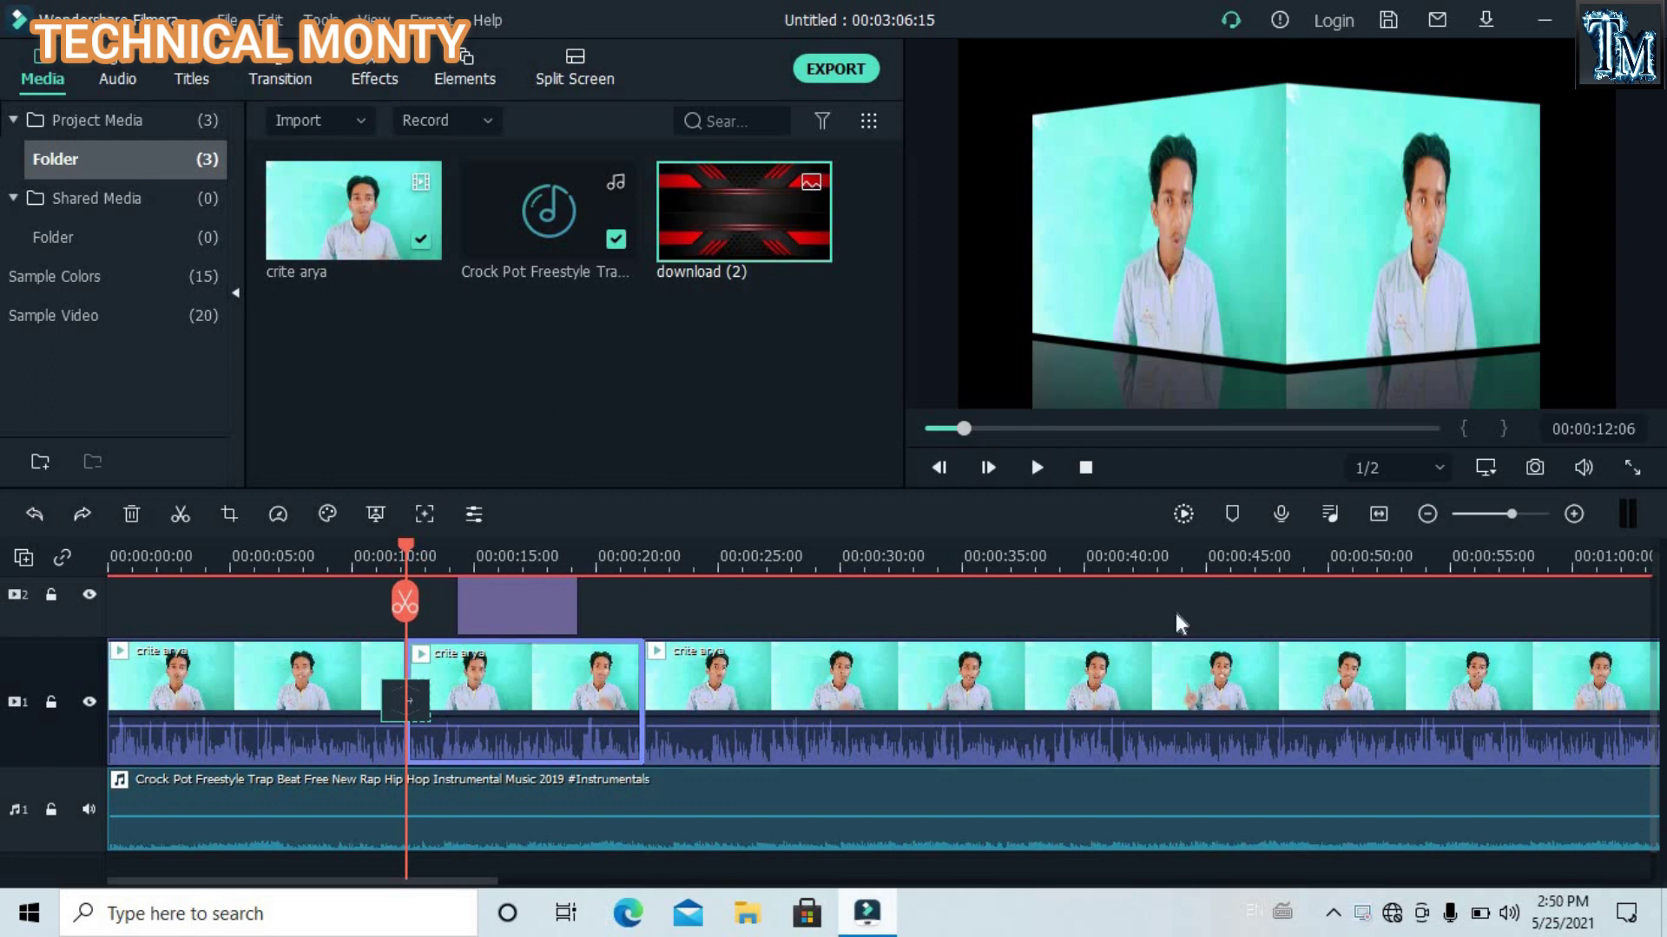
Step: Start exporting the project to the desktop as an MP4 file named My Video, and abort the running export
left_click(834, 68)
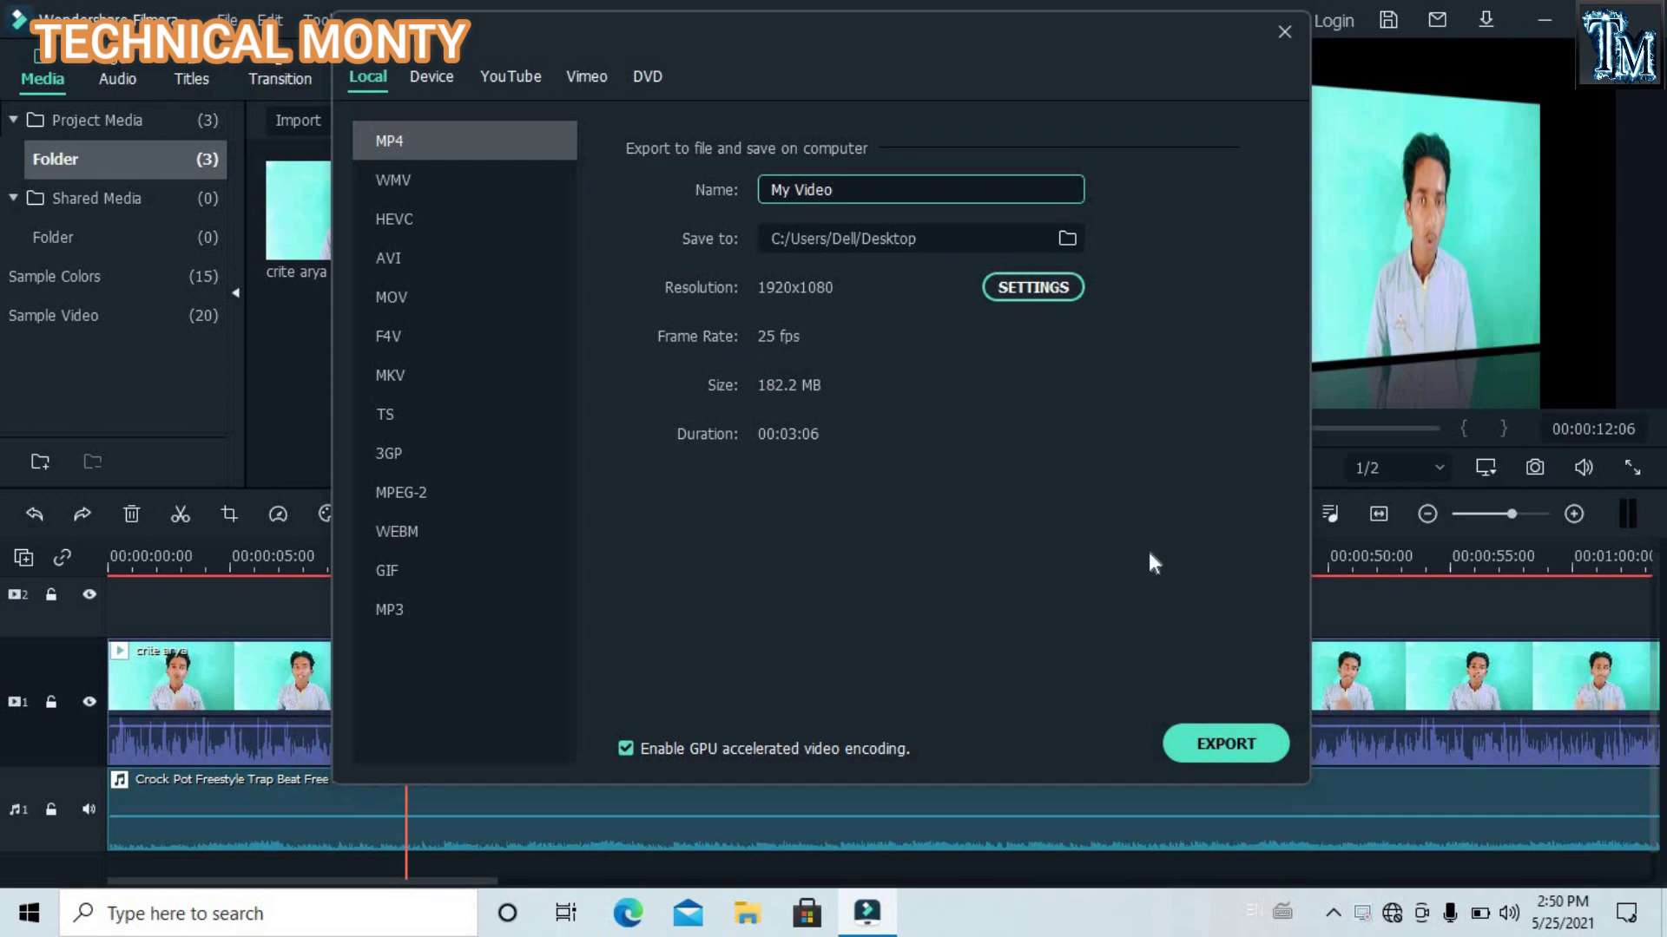
left_click(1227, 744)
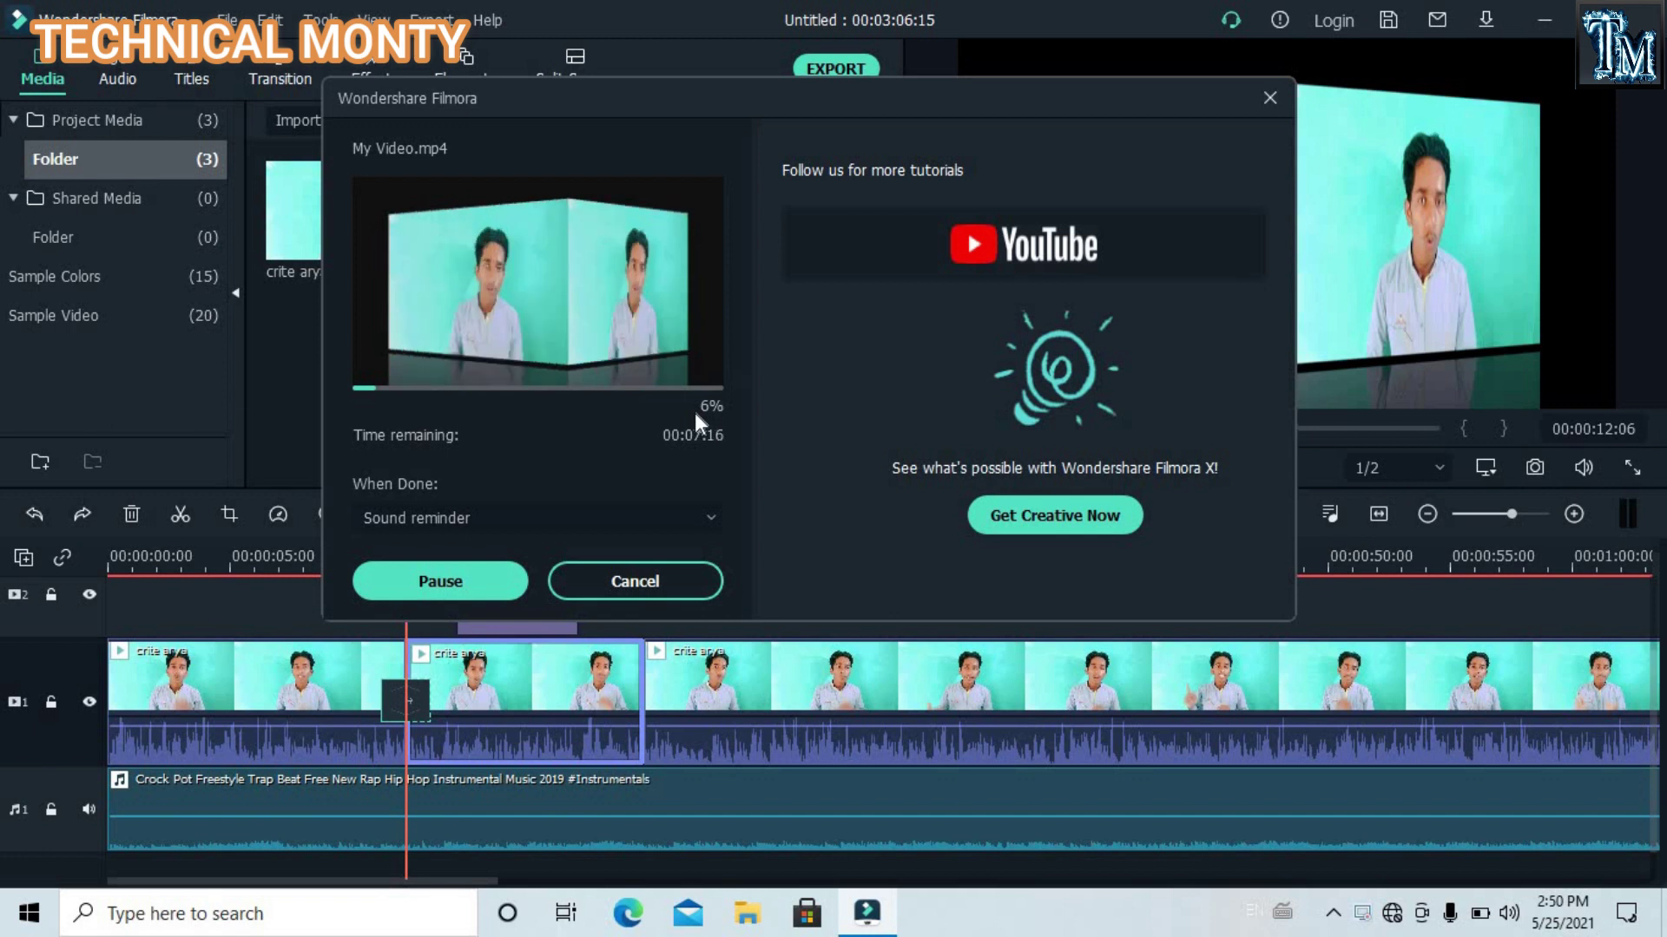
left_click(1270, 98)
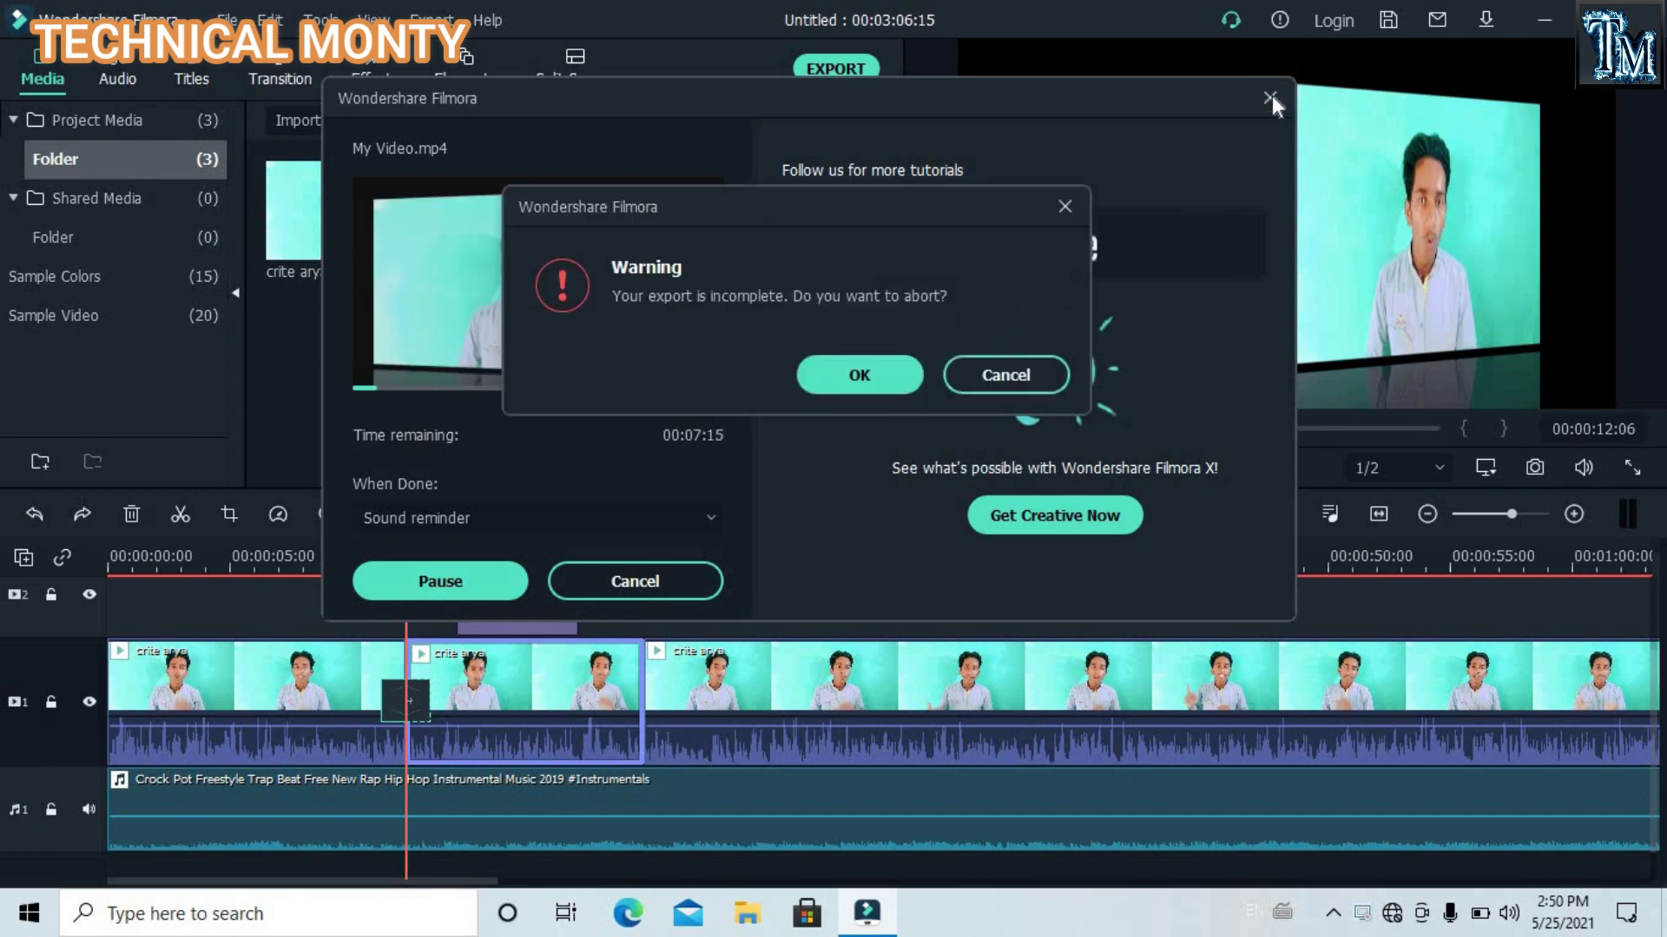
left_click(845, 363)
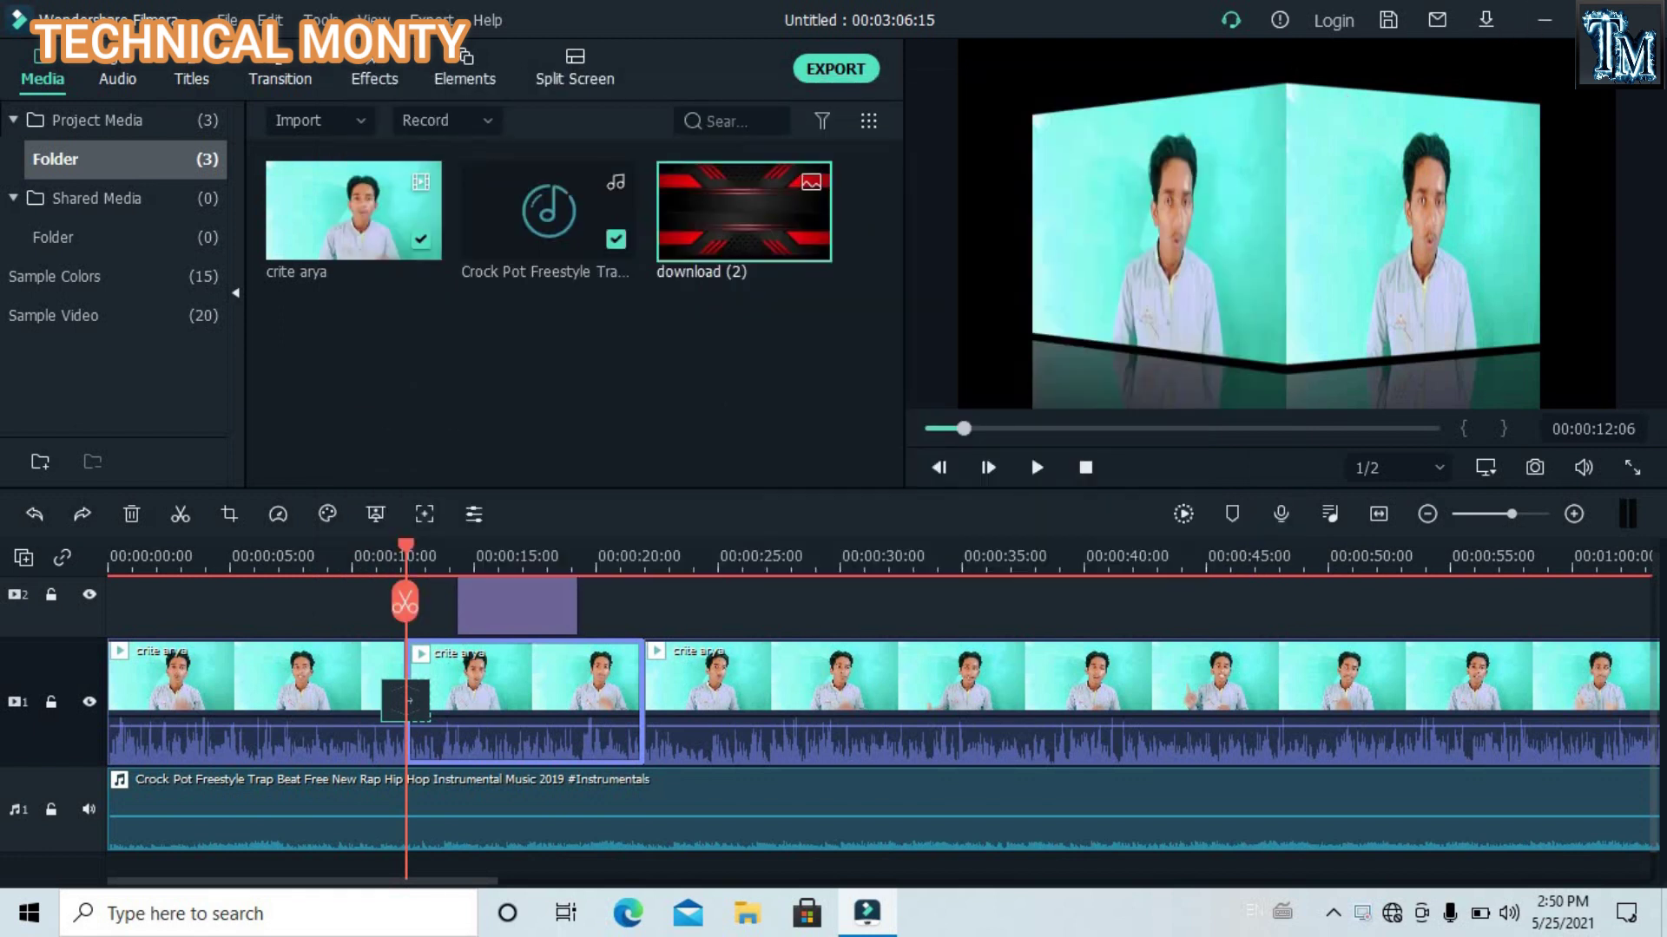